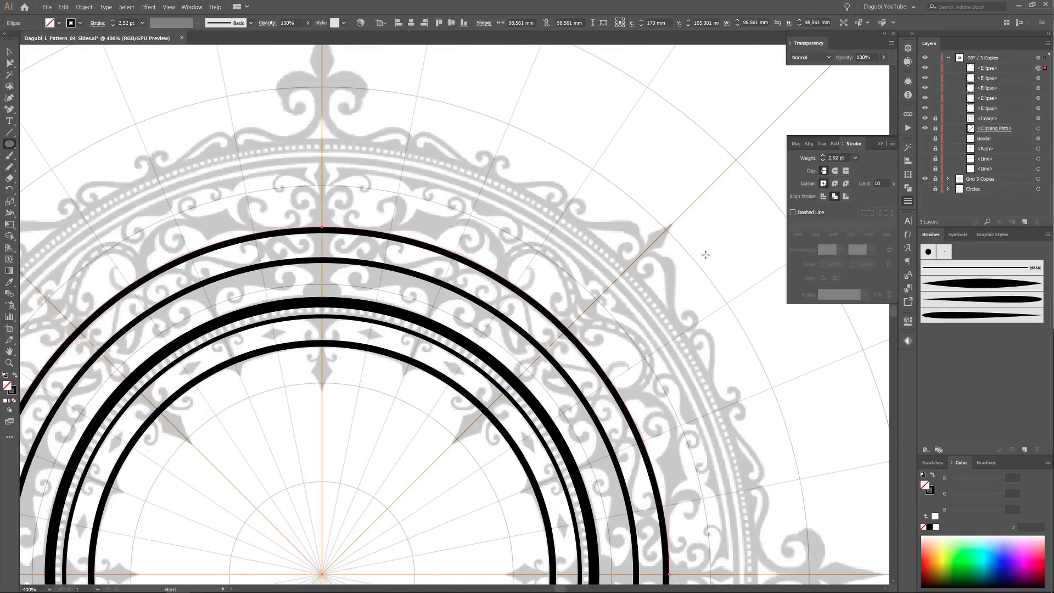
# Set the selected outermost circle's stroke weight to 3 pt
pyautogui.click(822, 160)
pyautogui.click(822, 160)
pyautogui.click(822, 155)
pyautogui.click(823, 156)
# Duplicate the circle in place, enlarge the copy to about 115 mm in diameter and set its stroke to 1.4 pt
pyautogui.hotkey('ctrl', 'c')
pyautogui.hotkey('ctrl', 'f')
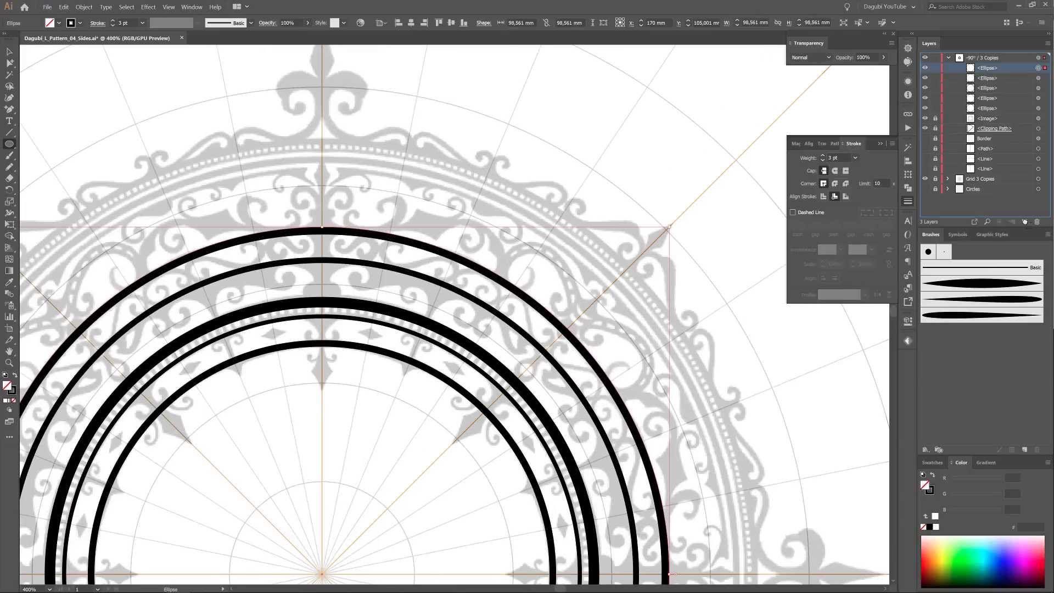
pyautogui.moveTo(668, 226); pyautogui.dragTo(728, 168)
pyautogui.click(822, 160)
pyautogui.click(822, 161)
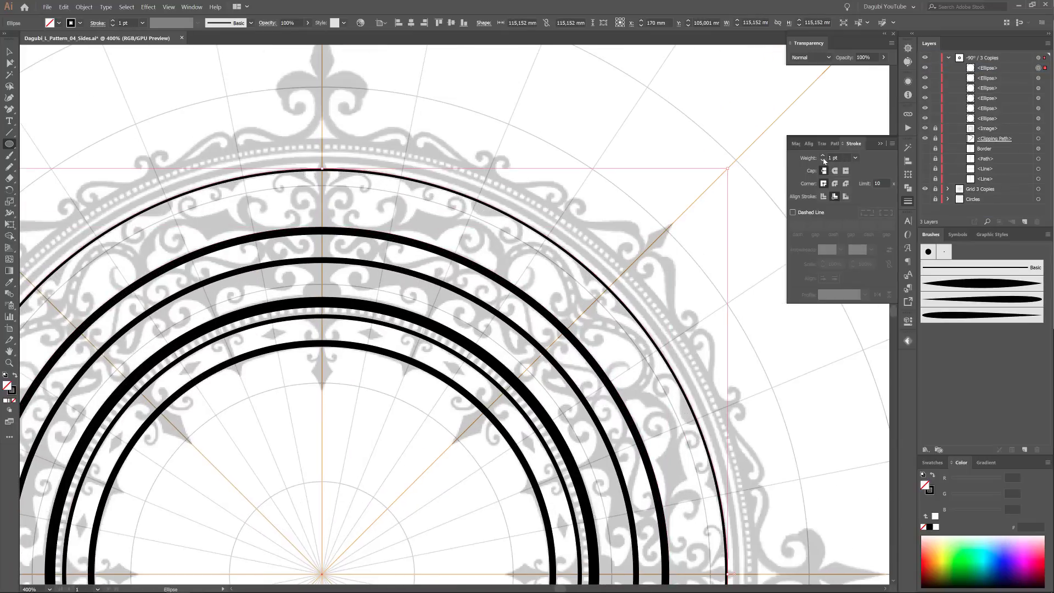
pyautogui.keyDown('ctrl'); pyautogui.click(822, 156); pyautogui.keyUp('ctrl')
pyautogui.keyDown('ctrl'); pyautogui.click(823, 156); pyautogui.keyUp('ctrl')
pyautogui.keyDown('ctrl'); pyautogui.click(823, 156); pyautogui.keyUp('ctrl')
pyautogui.click(822, 157)
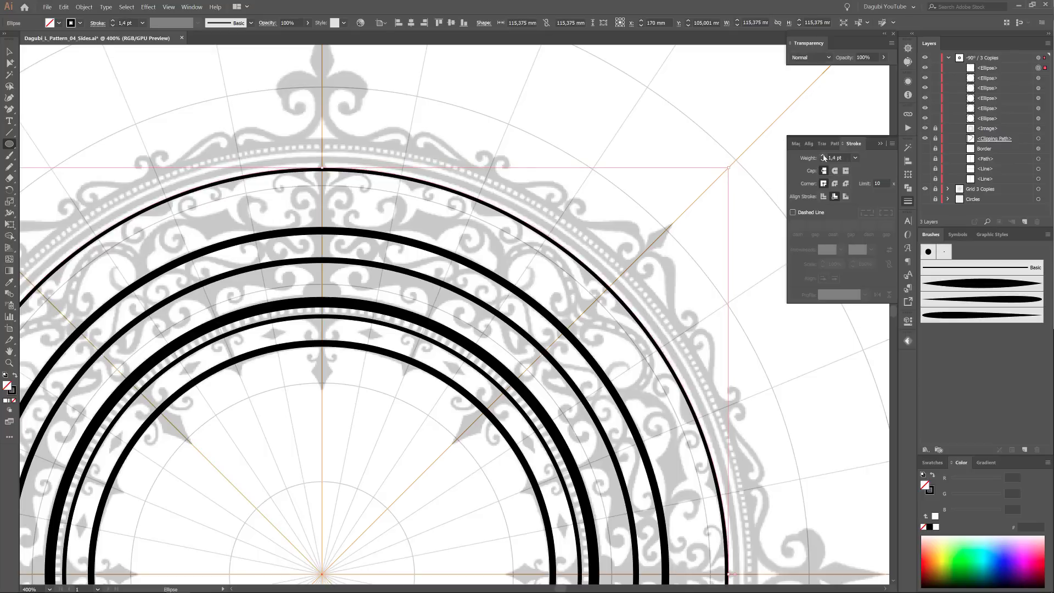
# Duplicate the 1.4 pt circle, enlarge the copy to about 119 mm and adjust its stroke weight to fit the reference band
pyautogui.hotkey('ctrl', 'c')
pyautogui.hotkey('ctrl', 'f')
pyautogui.moveTo(728, 168); pyautogui.dragTo(748, 157)
pyautogui.click(823, 156)
pyautogui.click(823, 156)
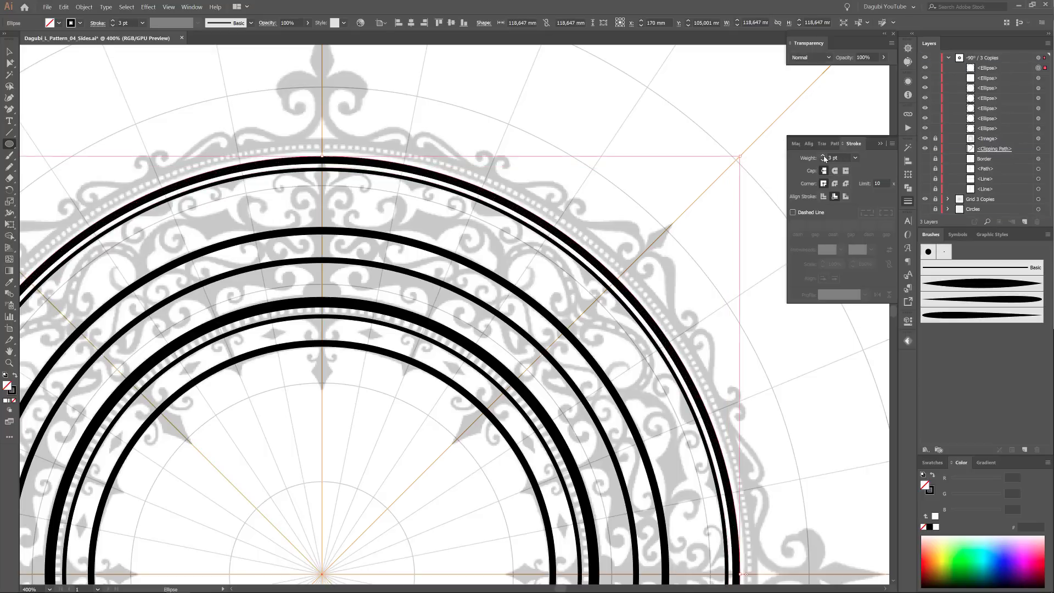
pyautogui.click(822, 161)
pyautogui.keyDown('ctrl'); pyautogui.click(823, 156); pyautogui.keyUp('ctrl')
pyautogui.keyDown('ctrl'); pyautogui.click(823, 156); pyautogui.keyUp('ctrl')
pyautogui.keyDown('ctrl'); pyautogui.click(822, 156); pyautogui.keyUp('ctrl')
# Duplicate the newest circle, enlarge the copy to about 121 mm and fine-tune its stroke weight to the traced ring
pyautogui.moveTo(1002, 69); pyautogui.dragTo(1024, 222)
pyautogui.moveTo(740, 156)
pyautogui.mouseDown()
pyautogui.moveTo(767, 141)
pyautogui.moveTo(749, 147)
pyautogui.mouseUp()
pyautogui.click(822, 160)
pyautogui.click(822, 160)
pyautogui.keyDown('ctrl'); pyautogui.click(823, 156); pyautogui.keyUp('ctrl')
pyautogui.keyDown('ctrl'); pyautogui.click(823, 156); pyautogui.keyUp('ctrl')
pyautogui.keyDown('ctrl'); pyautogui.click(822, 160); pyautogui.keyUp('ctrl')
pyautogui.click(822, 161)
# Add another circle copy in place in the outer band and give it a dashed stroke with 2 pt dashes and gaps
pyautogui.hotkey('ctrl', 'c')
pyautogui.hotkey('ctrl', 'f')
pyautogui.click(822, 156)
pyautogui.keyDown('ctrl'); pyautogui.click(822, 156); pyautogui.keyUp('ctrl')
pyautogui.scroll(1, 1041, 65)
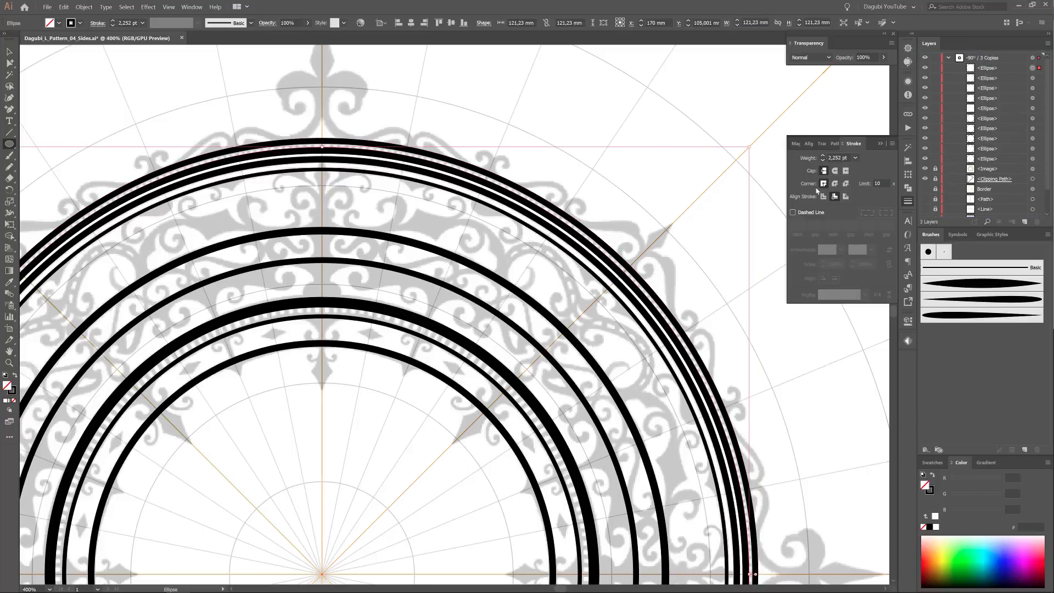
pyautogui.click(793, 212)
pyautogui.write('2')
pyautogui.press('Tab')
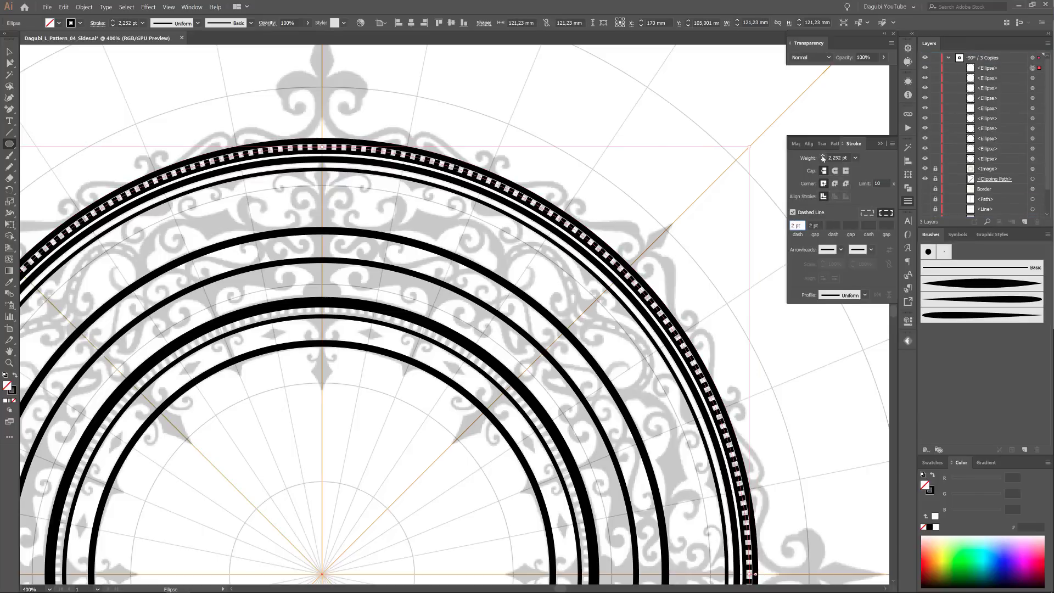
# Duplicate the dashed circle and shrink the copy to about 75 mm so it sits on the thick inner ring
pyautogui.click(926, 69)
pyautogui.click(926, 69)
pyautogui.moveTo(999, 68); pyautogui.dragTo(1024, 222)
pyautogui.scroll(-1, 607, 263)
pyautogui.keyDown('ctrl'); pyautogui.click(609, 260); pyautogui.keyUp('ctrl')
pyautogui.moveTo(731, 183); pyautogui.dragTo(609, 302)
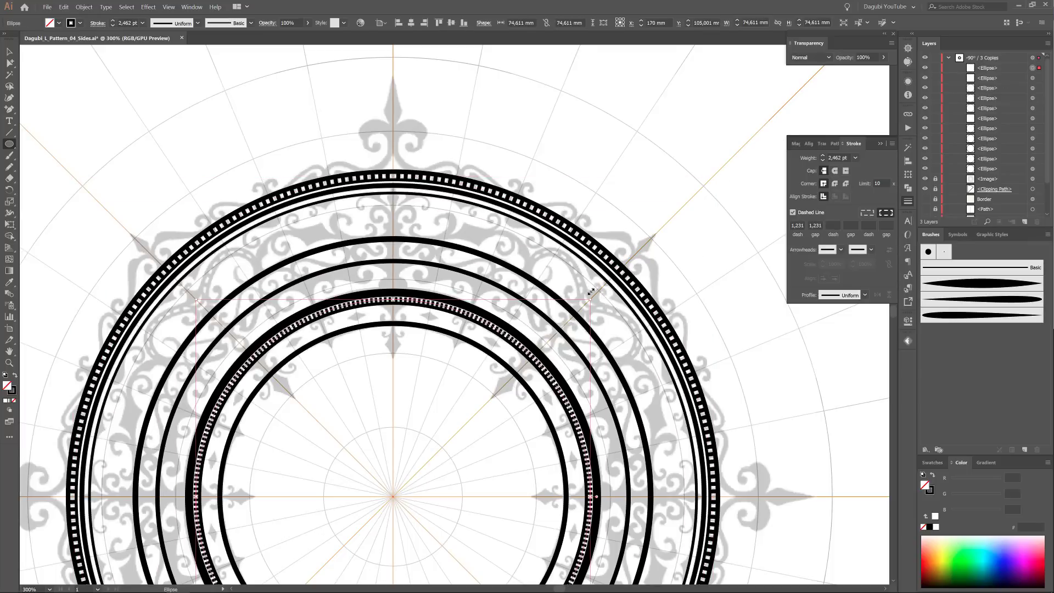
# Give the inner dashed circle a 3 pt stroke with 1.5 pt dashes and gaps
pyautogui.scroll(2, 521, 401)
pyautogui.scroll(-2, 651, 236)
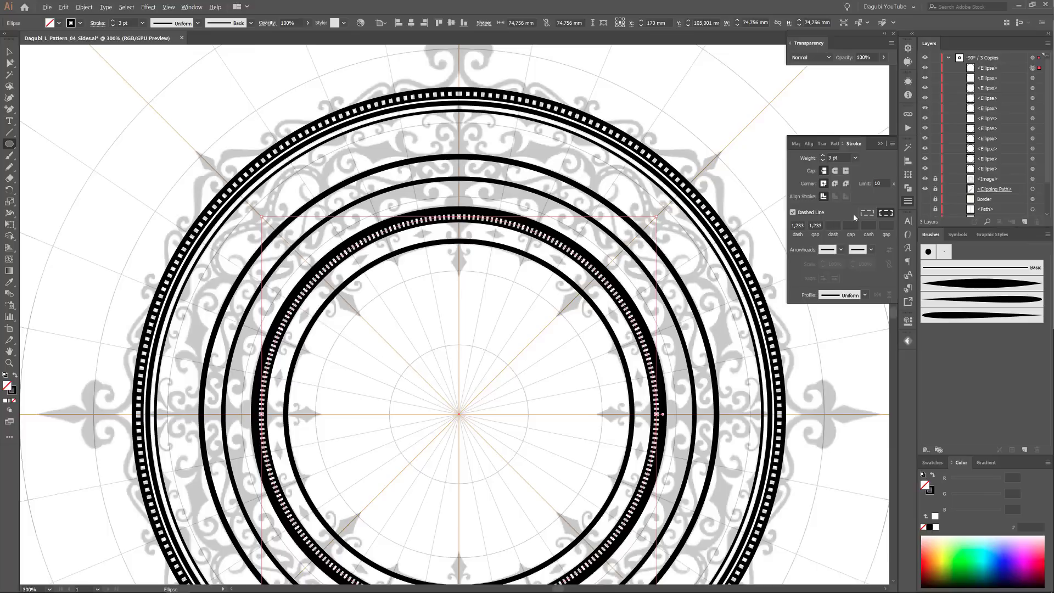
pyautogui.write('1,5')
pyautogui.press('Return')
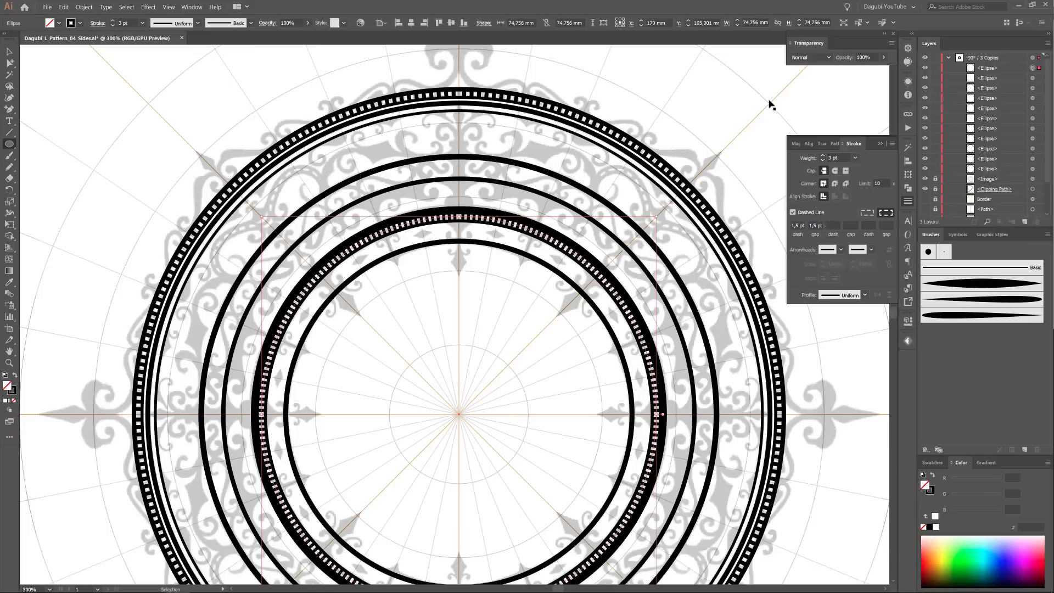
# Hide the reference image to review the finished rings on their own, and show it again
pyautogui.keyDown('ctrl'); pyautogui.click(815, 100); pyautogui.keyUp('ctrl')
pyautogui.scroll(-3, 730, 132)
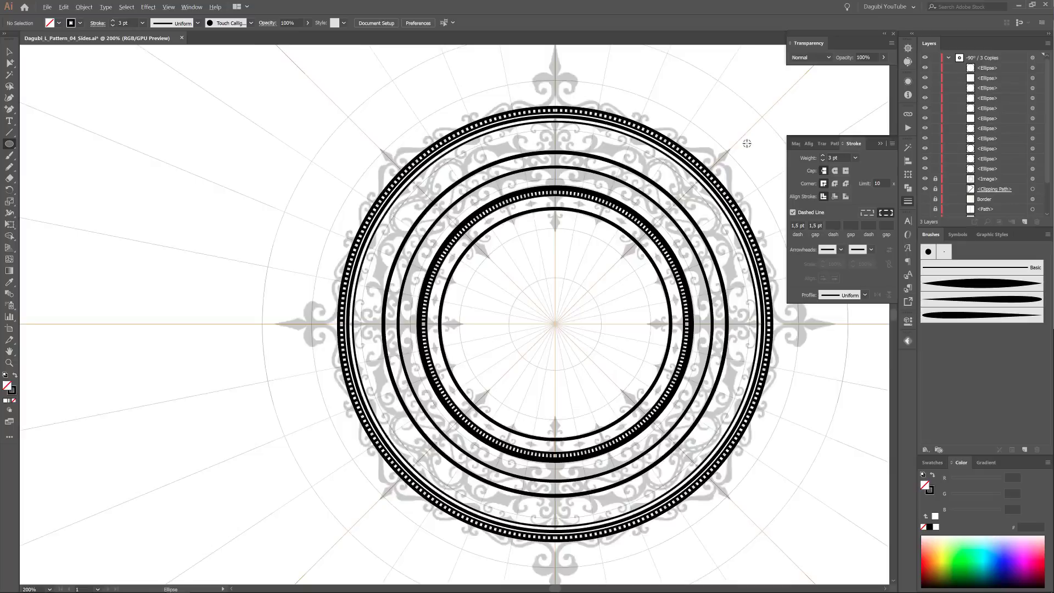
pyautogui.scroll(-2, 935, 149)
pyautogui.click(935, 149)
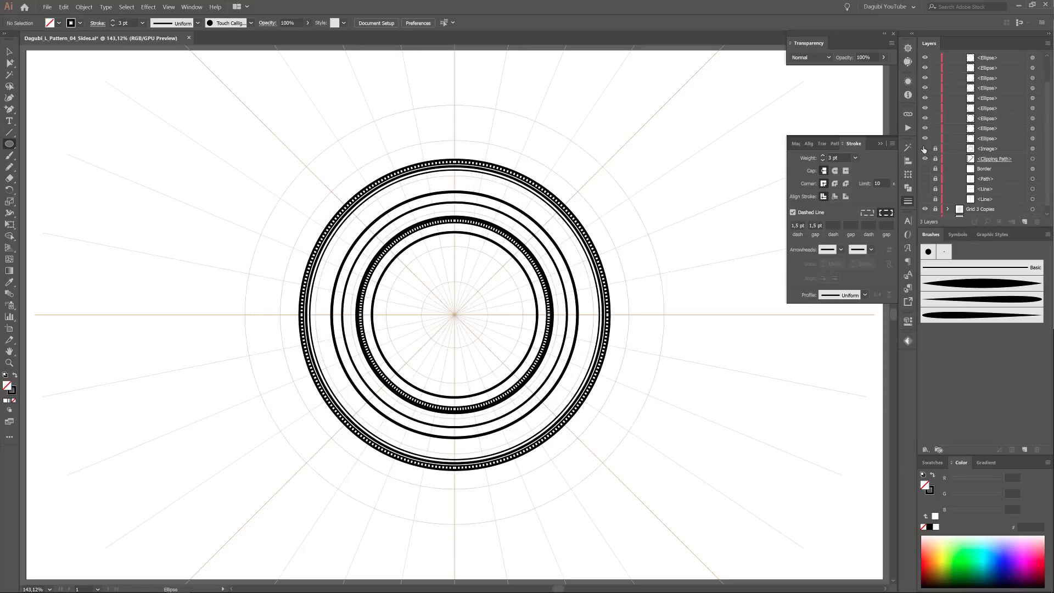
pyautogui.scroll(8, 450, 108)
# Trace the spearhead above the upper fleur-de-lis with the Pencil tool and turn off its dashed stroke
pyautogui.click(9, 167)
pyautogui.moveTo(11, 170)
pyautogui.mouseDown()
pyautogui.moveTo(105, 186)
pyautogui.moveTo(478, 83)
pyautogui.mouseUp()
pyautogui.moveTo(495, 228); pyautogui.dragTo(497, 232)
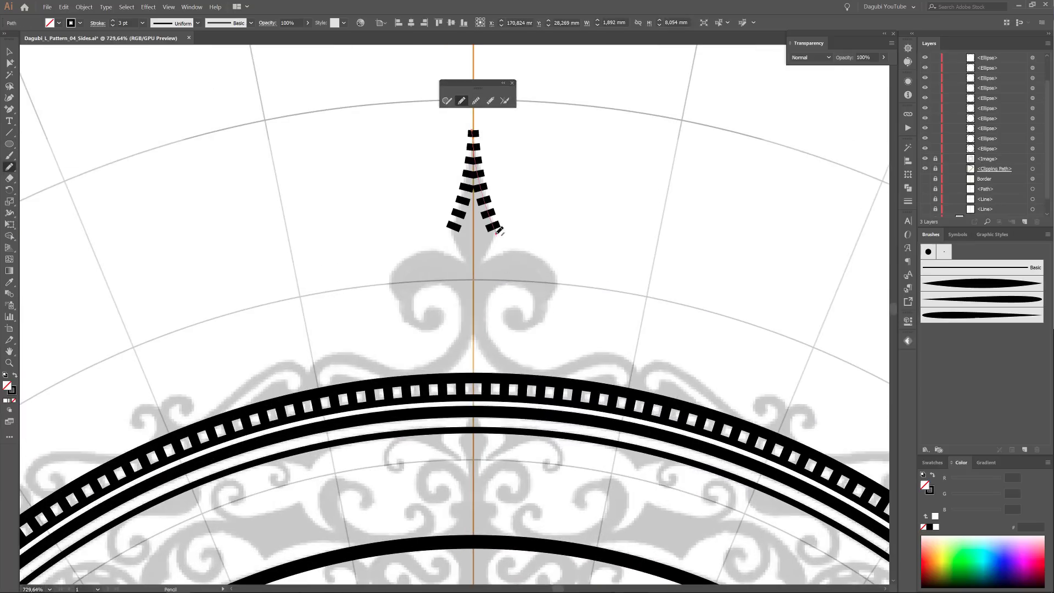
pyautogui.moveTo(466, 287); pyautogui.dragTo(472, 130)
pyautogui.click(908, 202)
pyautogui.click(792, 212)
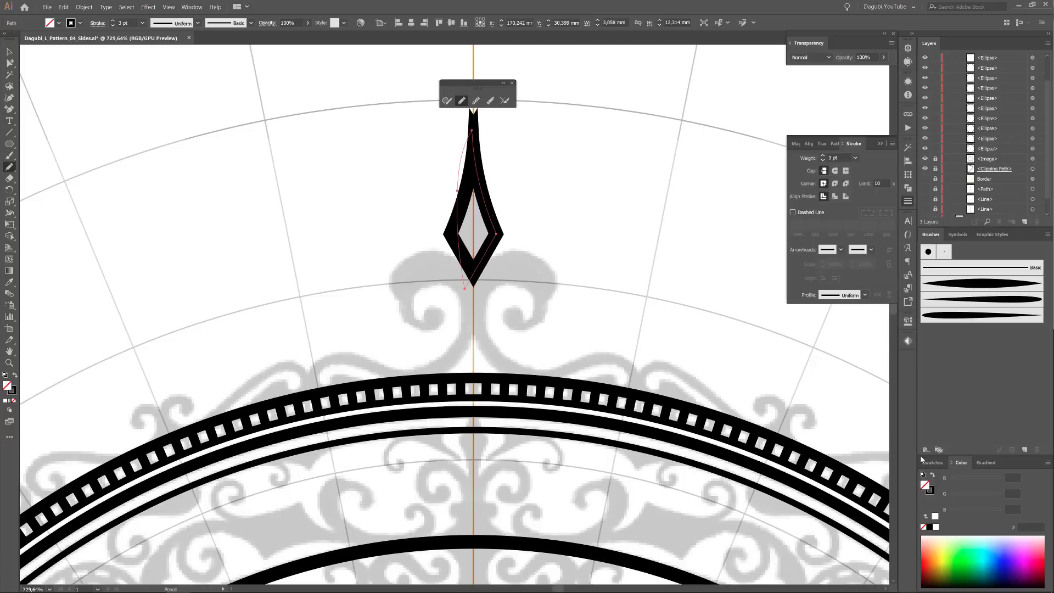
# Fill the spearhead with black and remove its stroke
pyautogui.click(929, 527)
pyautogui.click(923, 527)
pyautogui.keyDown('ctrl'); pyautogui.click(565, 163); pyautogui.keyUp('ctrl')
# Choose the art brush tapered at both ends, set its stroke to 0.1 pt on a test stroke and delete that stroke
pyautogui.moveTo(607, 254); pyautogui.dragTo(487, 193)
pyautogui.click(953, 284)
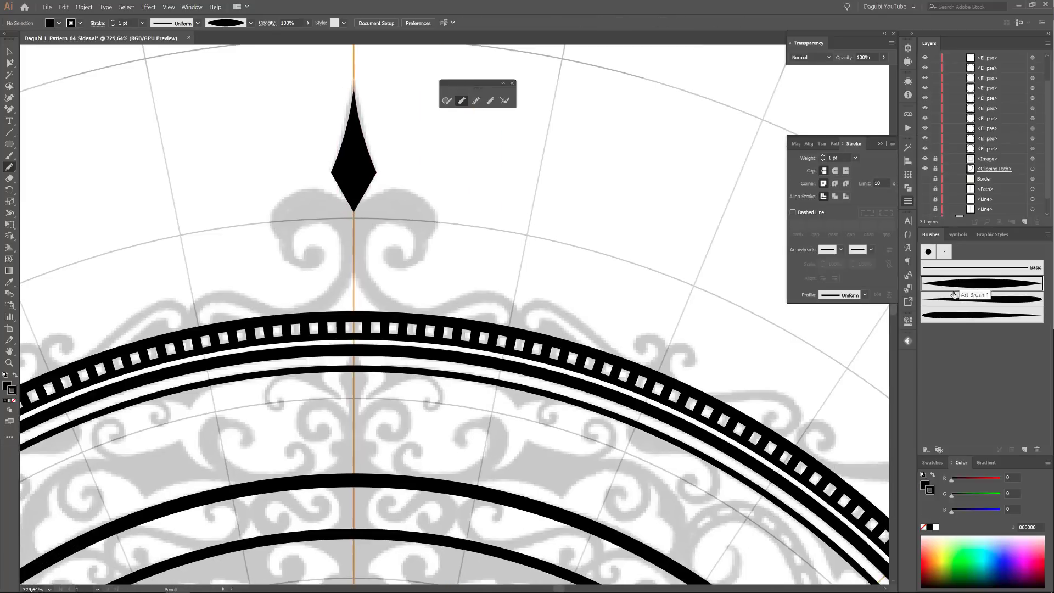
pyautogui.click(10, 155)
pyautogui.moveTo(724, 150); pyautogui.dragTo(454, 251)
pyautogui.click(112, 25)
pyautogui.click(113, 26)
pyautogui.click(113, 26)
pyautogui.click(112, 26)
pyautogui.click(113, 26)
pyautogui.click(113, 25)
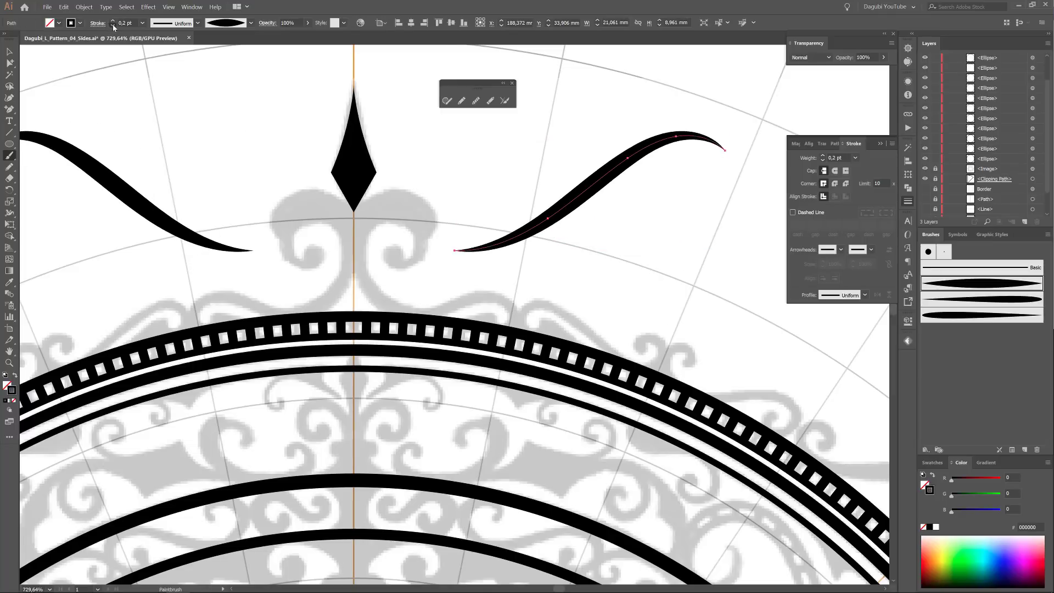
pyautogui.click(112, 26)
pyautogui.press('Delete')
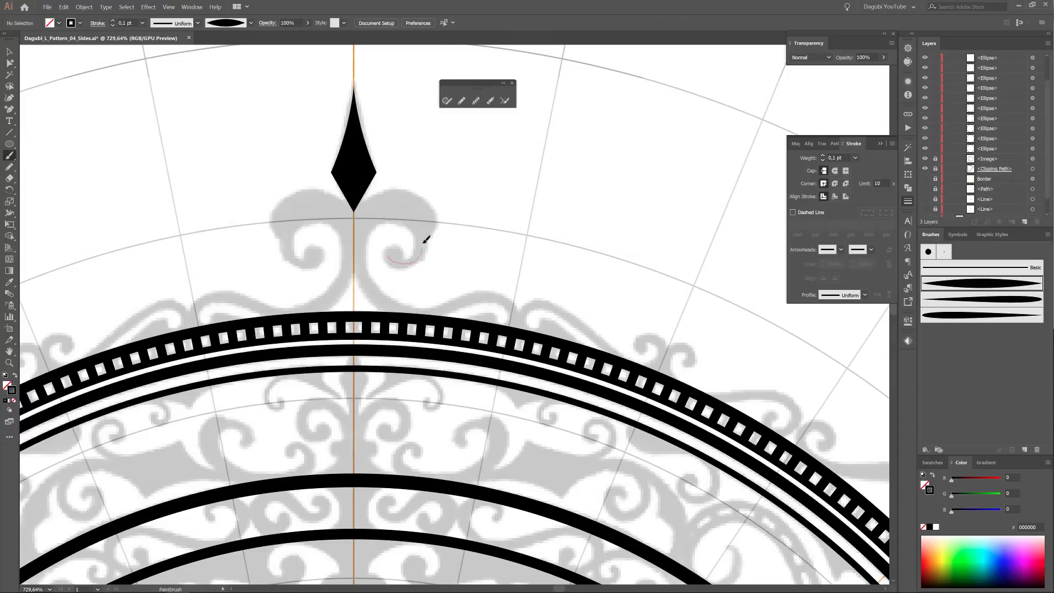
# Paint the fleur-de-lis scroll from its inner curl down along the outer ring and set its stroke to 0.2 pt
pyautogui.moveTo(511, 318); pyautogui.dragTo(490, 314)
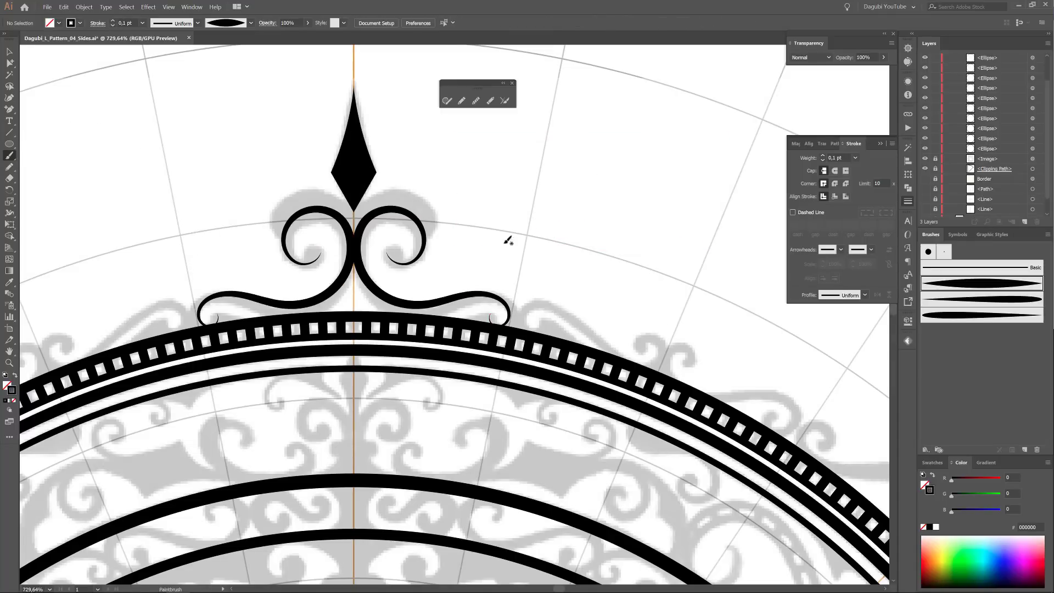
pyautogui.click(822, 155)
pyautogui.scroll(3, 475, 288)
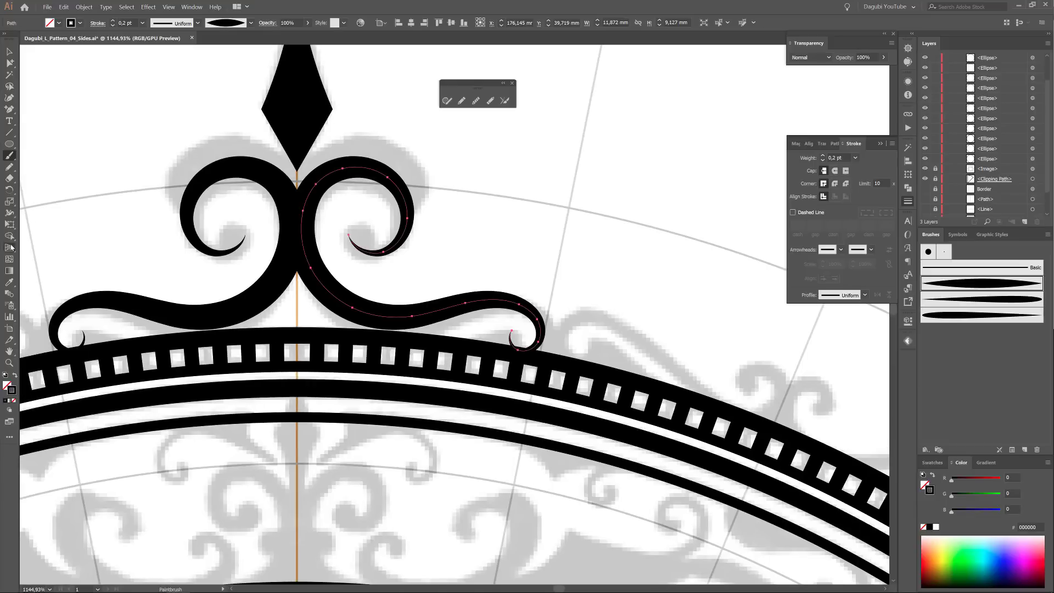
# Adjust the scroll's size and position with Free Transform to match the reference, and deselect it
pyautogui.press('e')
pyautogui.moveTo(558, 159); pyautogui.dragTo(555, 153)
pyautogui.moveTo(367, 183); pyautogui.dragTo(366, 185)
pyautogui.hotkey('ctrl', 'shift', 'a')
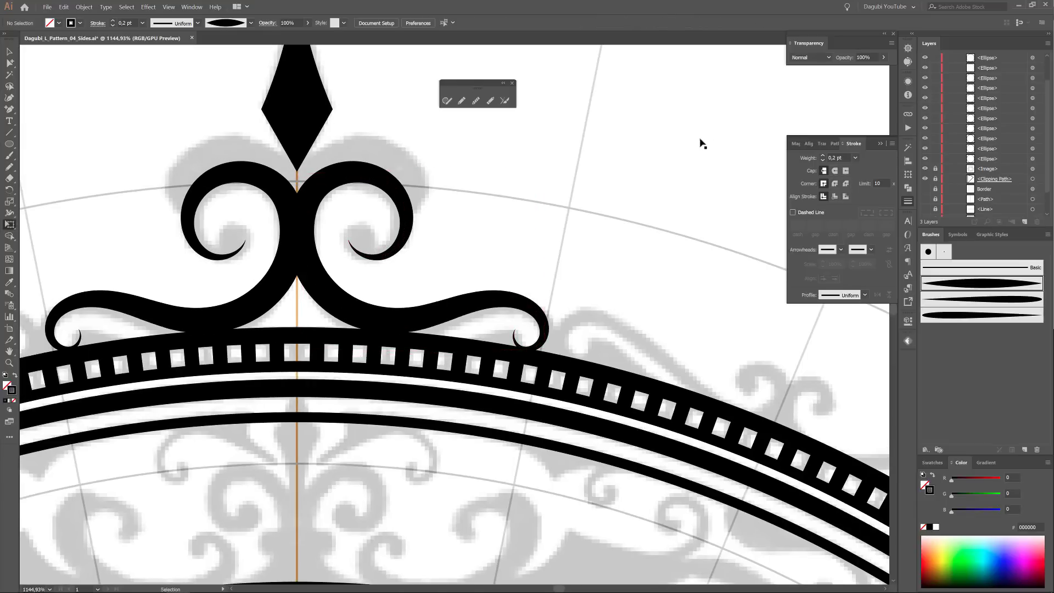
# Thicken the fleur-de-lis petal with a stroke of the second tapered art brush at 0.3 pt
pyautogui.click(981, 299)
pyautogui.press('b')
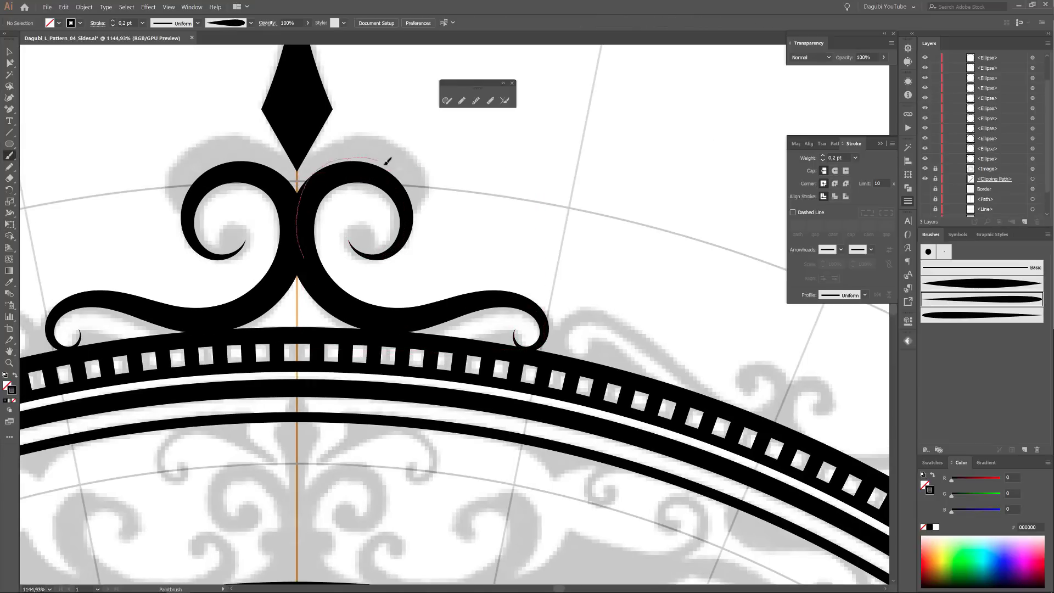
pyautogui.moveTo(385, 164)
pyautogui.mouseDown()
pyautogui.moveTo(402, 196)
pyautogui.moveTo(364, 154)
pyautogui.mouseUp()
pyautogui.click(822, 155)
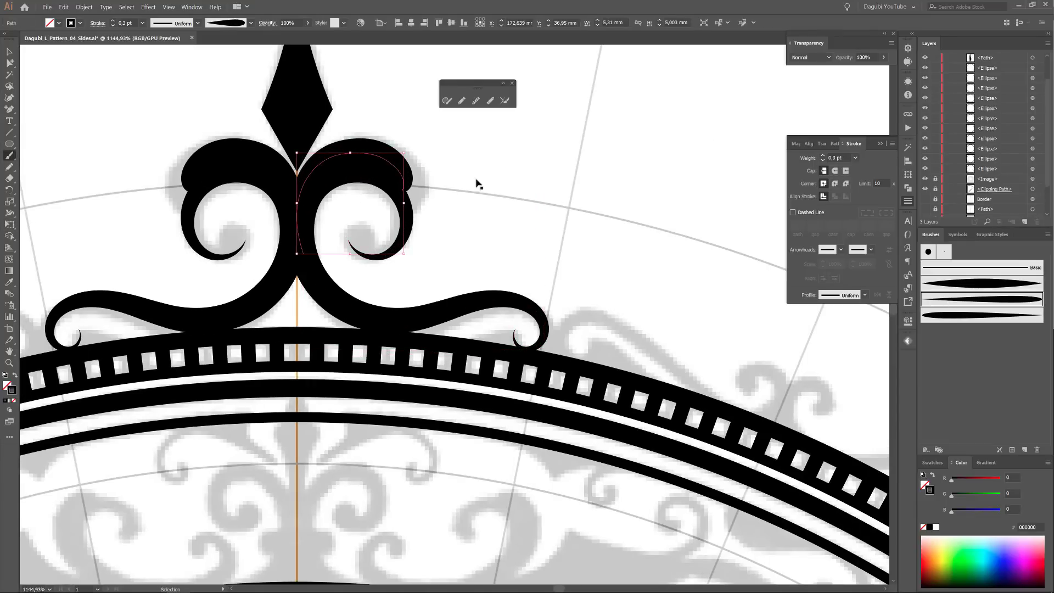
# Enlarge the spearhead shape to about 3.2 by 12.9 mm so it overlaps the fleur-de-lis
pyautogui.keyDown('ctrl'); pyautogui.click(311, 122); pyautogui.keyUp('ctrl')
pyautogui.moveTo(311, 123); pyautogui.dragTo(335, 270)
pyautogui.moveTo(295, 101); pyautogui.dragTo(293, 89)
pyautogui.moveTo(339, 249); pyautogui.dragTo(341, 253)
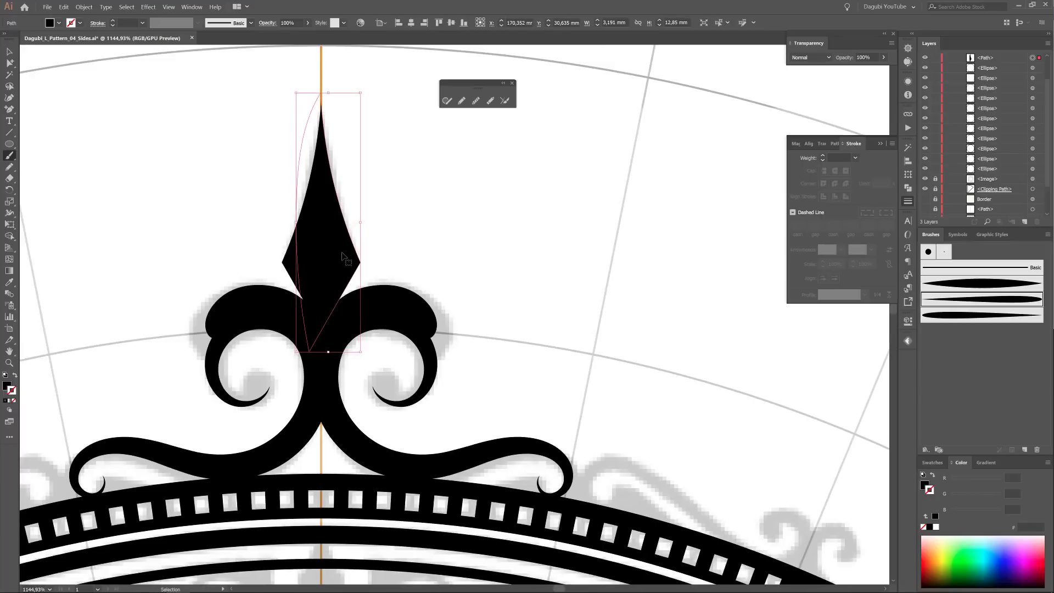
# Draw a solid black circle with the Ellipse tool on the inner curl end of the fleur-de-lis scroll
pyautogui.moveTo(557, 321); pyautogui.dragTo(546, 193)
pyautogui.press('l')
pyautogui.moveTo(360, 235)
pyautogui.mouseDown()
pyautogui.moveTo(398, 269)
pyautogui.moveTo(399, 234)
pyautogui.moveTo(392, 263)
pyautogui.mouseUp()
pyautogui.keyDown('ctrl'); pyautogui.click(544, 211); pyautogui.keyUp('ctrl')
pyautogui.moveTo(648, 299)
pyautogui.mouseDown()
pyautogui.moveTo(571, 299)
pyautogui.moveTo(642, 299)
pyautogui.mouseUp()
# Paint the next S-scroll right of the fleur-de-lis with the double-tapered brush at 0.15 pt and enlarge it to about 11.7 mm wide
pyautogui.moveTo(733, 334)
pyautogui.mouseDown()
pyautogui.moveTo(541, 238)
pyautogui.moveTo(544, 248)
pyautogui.mouseUp()
pyautogui.click(10, 156)
pyautogui.click(934, 286)
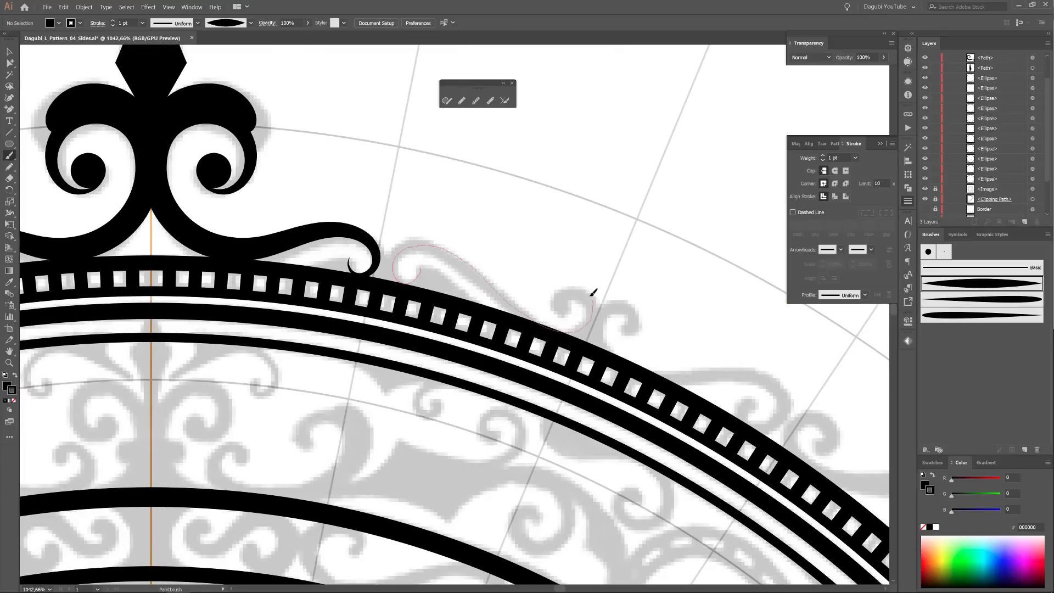
pyautogui.click(113, 26)
pyautogui.click(113, 26)
pyautogui.click(113, 26)
pyautogui.click(112, 26)
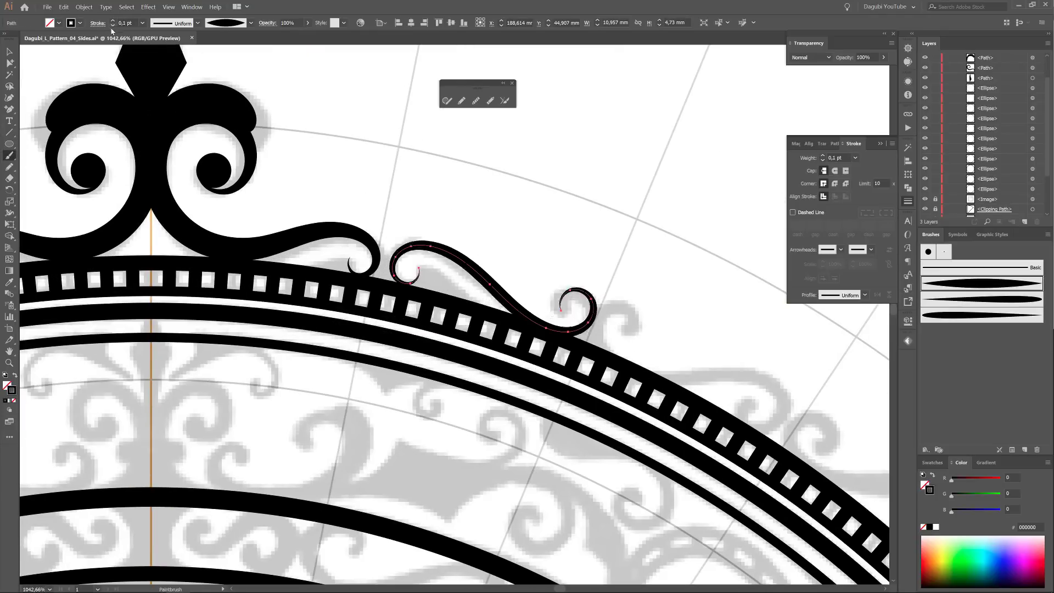
pyautogui.write('5')
pyautogui.press('Return')
pyautogui.moveTo(471, 275); pyautogui.dragTo(459, 273)
pyautogui.moveTo(581, 330); pyautogui.dragTo(595, 335)
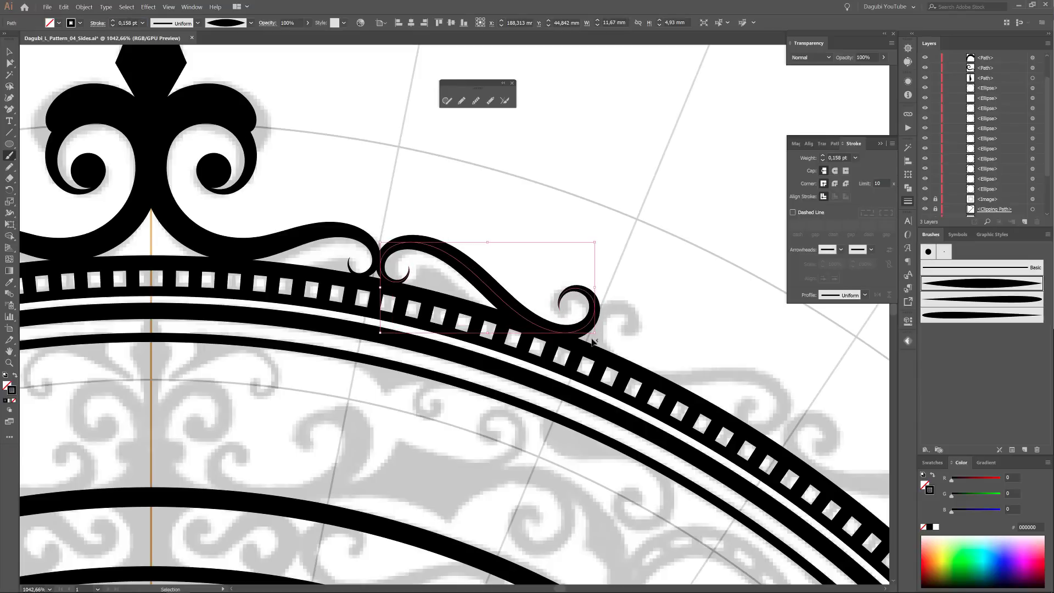
# Copy the S-scroll further along the outer ring and flip the copy
pyautogui.moveTo(680, 307); pyautogui.dragTo(525, 244)
pyautogui.keyDown('ctrl'); pyautogui.click(539, 242); pyautogui.keyUp('ctrl')
pyautogui.moveTo(442, 263); pyautogui.dragTo(681, 319)
pyautogui.click(821, 143)
pyautogui.click(892, 144)
pyautogui.click(930, 166)
# Rotate and fit the flipped scroll against the outer ring's curve with Free Transform
pyautogui.press('e')
pyautogui.moveTo(684, 236); pyautogui.dragTo(686, 317)
pyautogui.moveTo(590, 285); pyautogui.dragTo(559, 306)
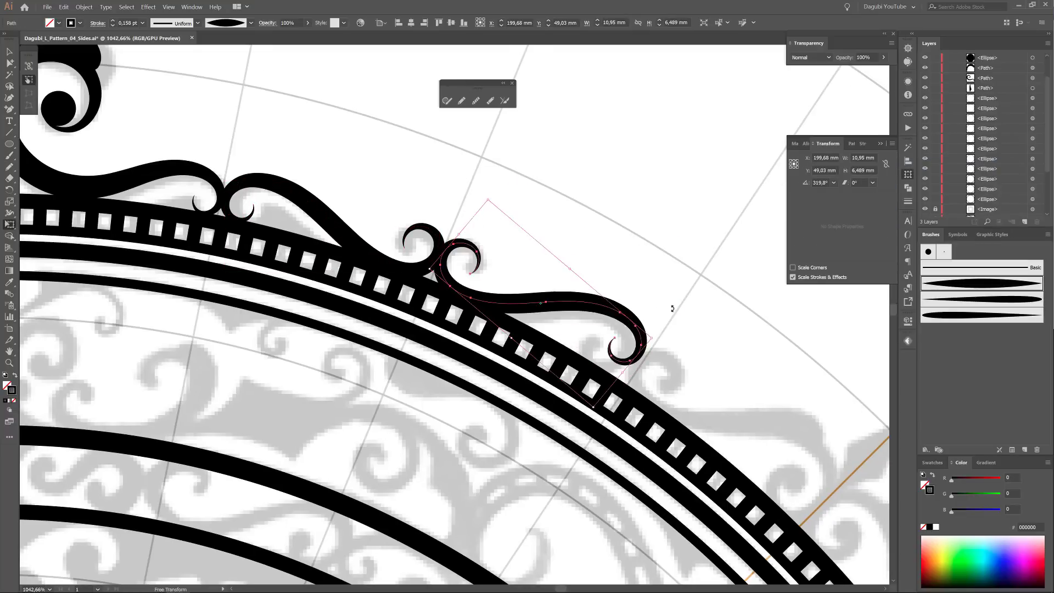
pyautogui.moveTo(672, 305); pyautogui.dragTo(667, 318)
# Paint the next scroll along the outer ring, from the copied scroll's end to the curl at the diagonal axis
pyautogui.moveTo(557, 313)
pyautogui.mouseDown()
pyautogui.moveTo(567, 321)
pyautogui.moveTo(367, 240)
pyautogui.mouseUp()
pyautogui.keyDown('ctrl'); pyautogui.click(630, 189); pyautogui.keyUp('ctrl')
pyautogui.press('b')
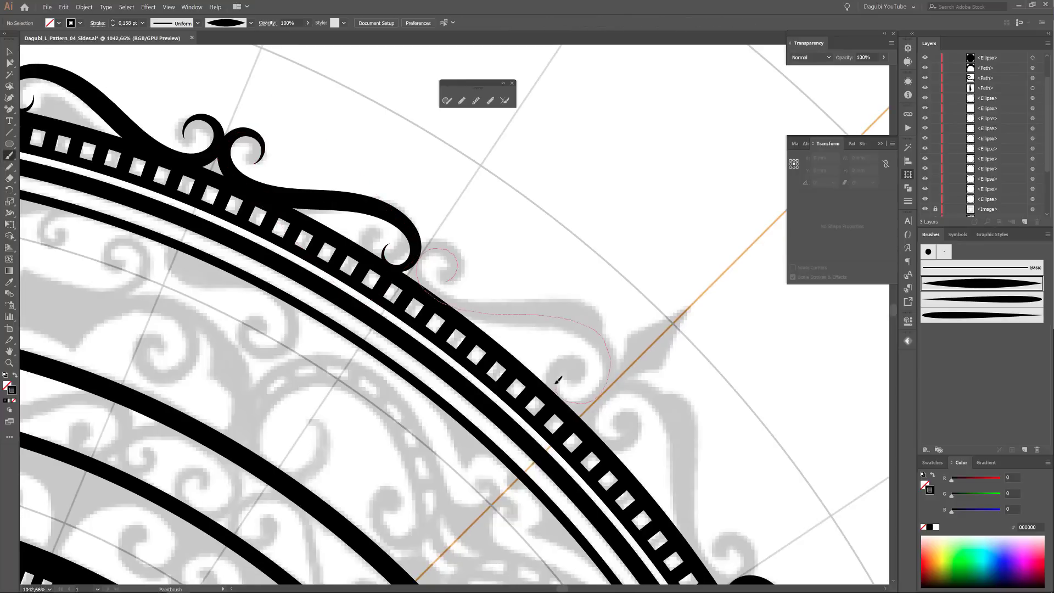
pyautogui.moveTo(556, 383)
pyautogui.mouseDown()
pyautogui.moveTo(580, 364)
pyautogui.moveTo(519, 341)
pyautogui.moveTo(590, 334)
pyautogui.mouseUp()
# Thicken the shoulder of the scroll by the diagonal axis with a second tapered brush stroke at 0.2 pt
pyautogui.moveTo(782, 197); pyautogui.dragTo(690, 234)
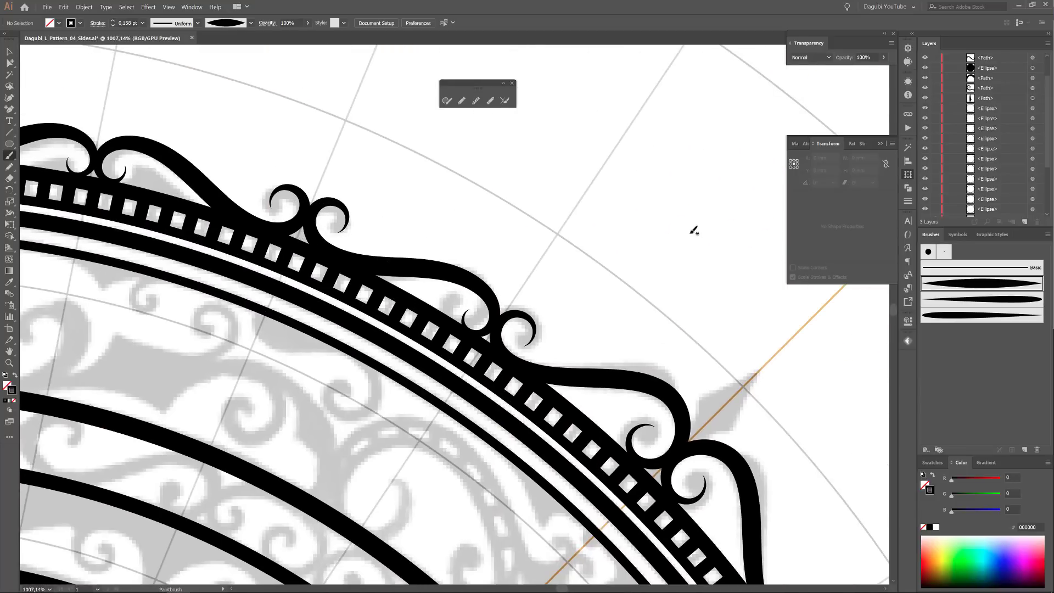
pyautogui.click(954, 300)
pyautogui.moveTo(670, 372); pyautogui.dragTo(685, 405)
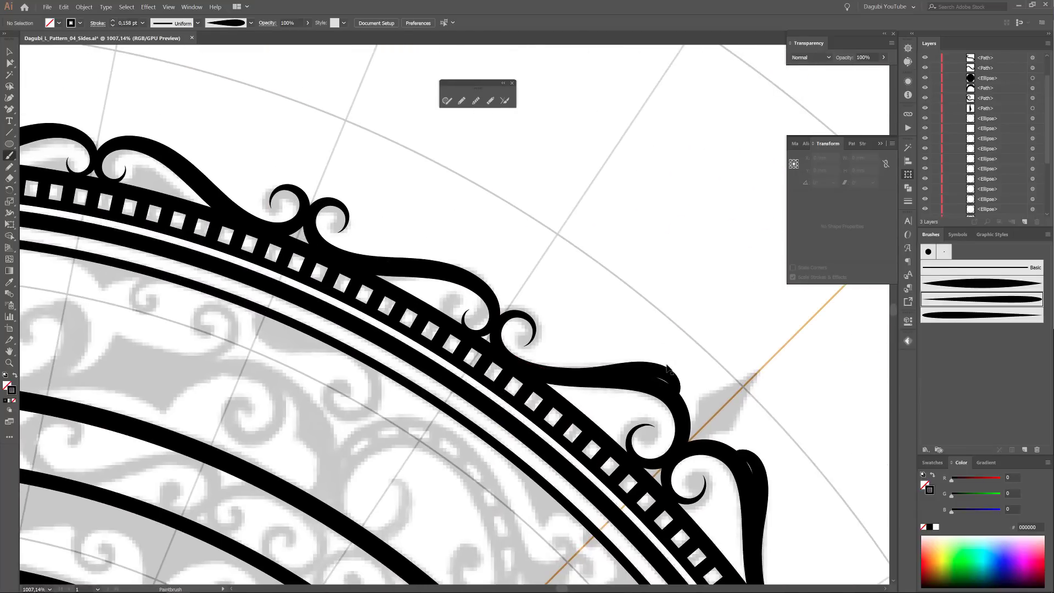
pyautogui.scroll(-2, 698, 460)
pyautogui.moveTo(698, 460); pyautogui.dragTo(514, 331)
pyautogui.scroll(3, 514, 331)
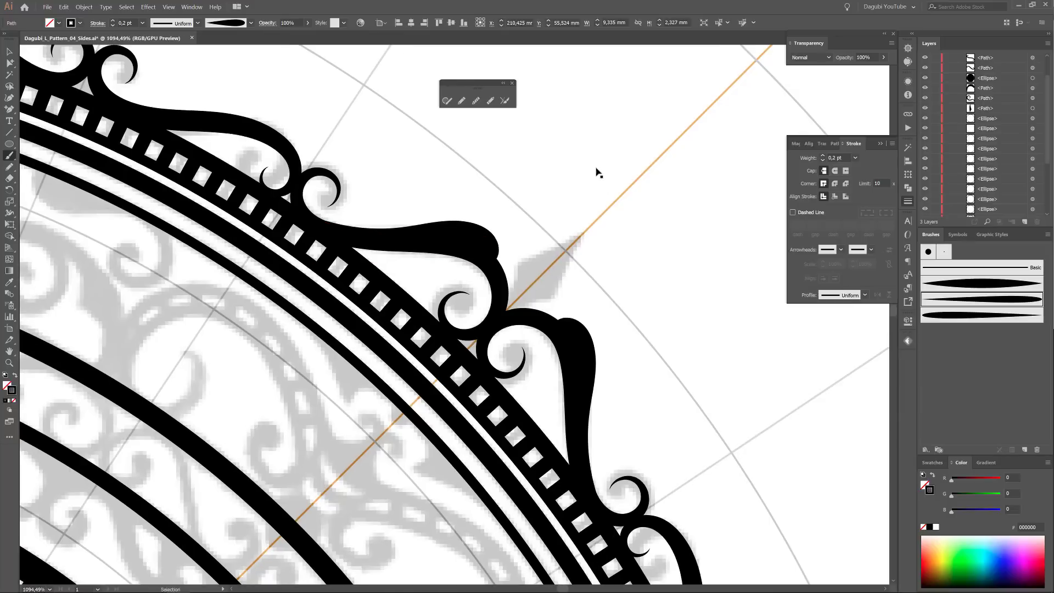
# Trace the small spearhead on the diagonal axis with the Pencil tool and fill it black without a stroke
pyautogui.keyDown('ctrl'); pyautogui.click(596, 168); pyautogui.keyUp('ctrl')
pyautogui.press('n')
pyautogui.moveTo(518, 274); pyautogui.dragTo(586, 229)
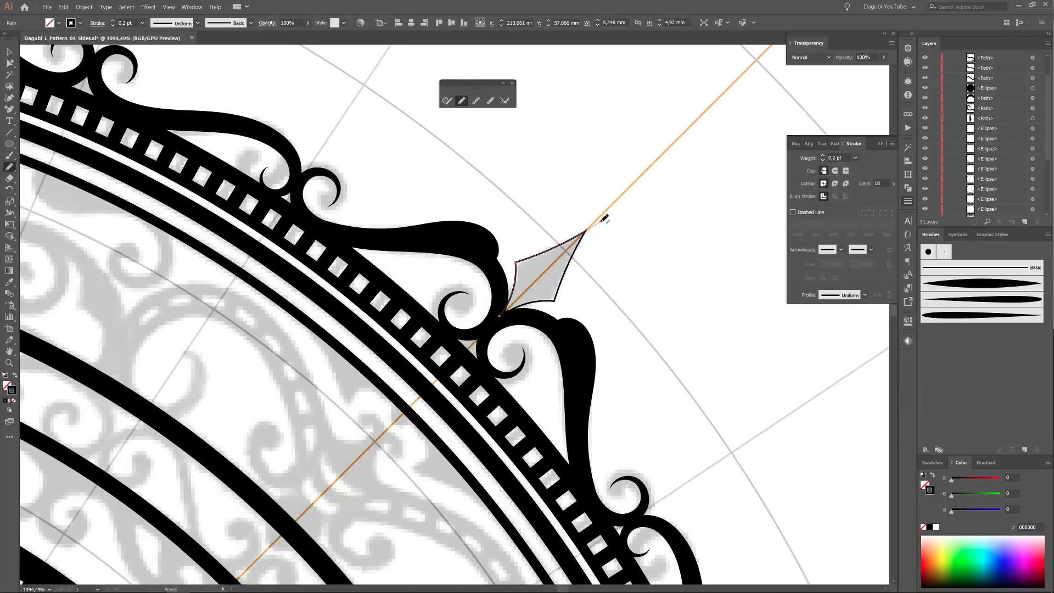
pyautogui.moveTo(500, 316); pyautogui.dragTo(500, 316)
pyautogui.press('/')
pyautogui.press('x')
pyautogui.press(',')
pyautogui.keyDown('ctrl'); pyautogui.click(706, 300); pyautogui.keyUp('ctrl')
# Switch the reference image off and on again to check the traced outer ornament
pyautogui.scroll(-8, 694, 321)
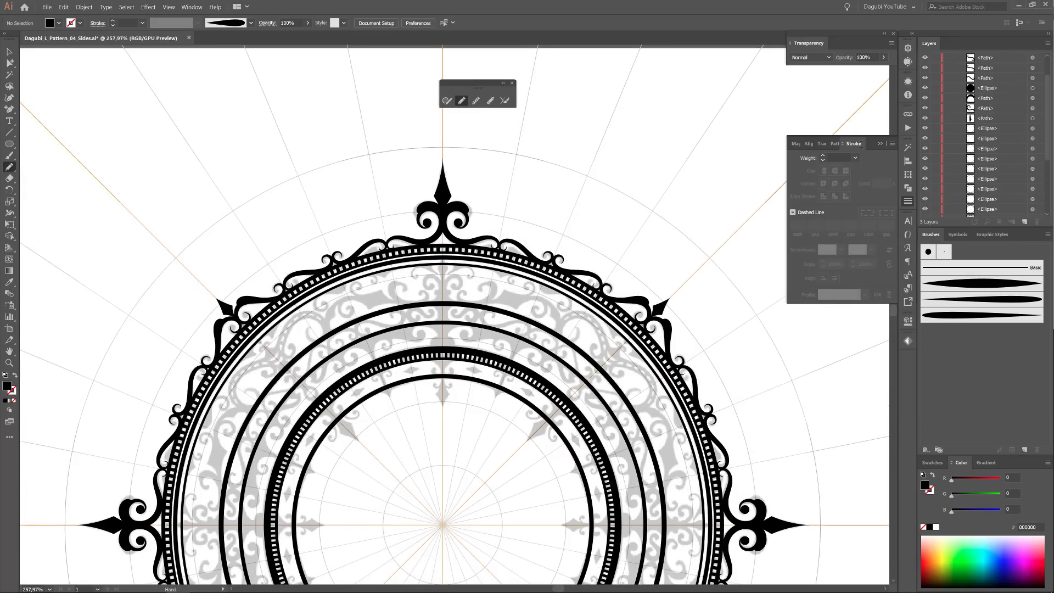
pyautogui.moveTo(1046, 125); pyautogui.dragTo(1044, 176)
pyautogui.click(924, 141)
pyautogui.click(925, 141)
# Place black circles about 0.9 mm wide in the curls of the first scroll pair beside the top axis ornament
pyautogui.scroll(7, 571, 269)
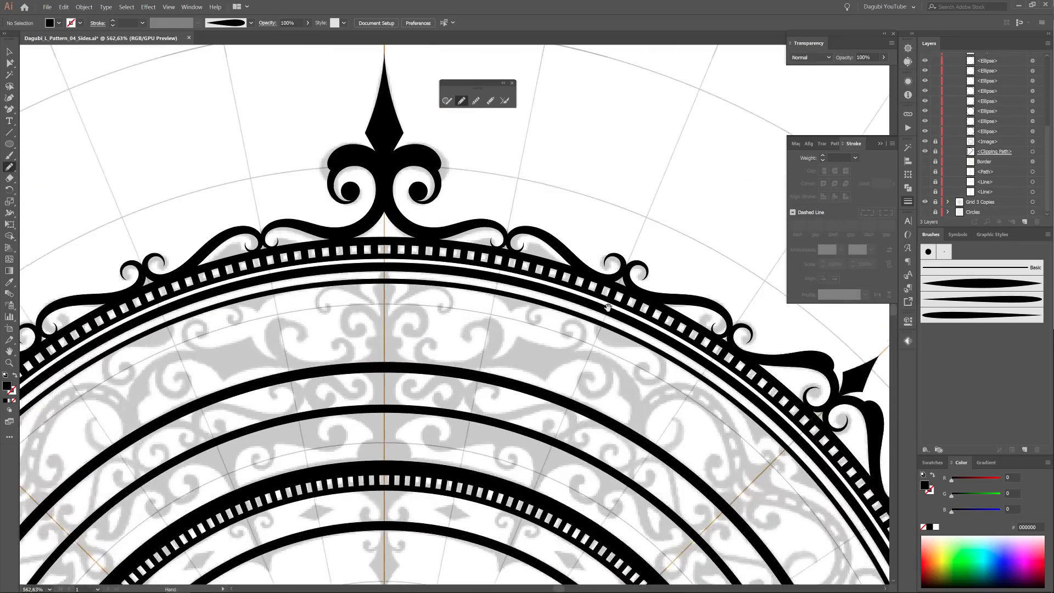
pyautogui.moveTo(490, 221); pyautogui.dragTo(536, 263)
pyautogui.moveTo(537, 275); pyautogui.dragTo(580, 318)
pyautogui.moveTo(754, 342); pyautogui.dragTo(274, 185)
pyautogui.moveTo(323, 239); pyautogui.dragTo(324, 240)
# Add black circles about 1.1 mm wide in the next scroll pair's curls and about 1.65 mm in the curl at the diagonal axis
pyautogui.scroll(-5, 719, 440)
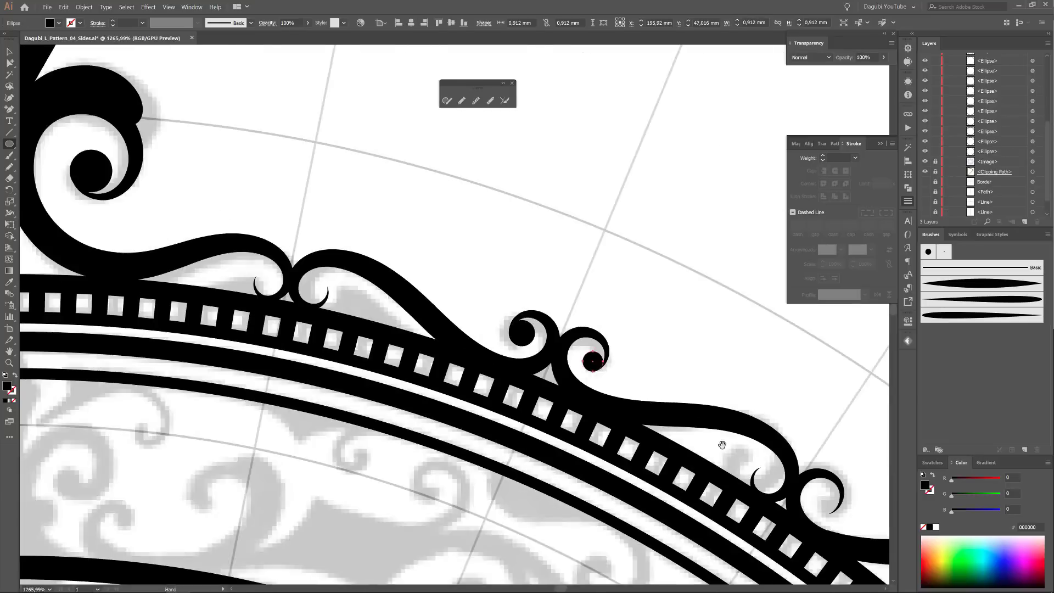
pyautogui.scroll(4, 513, 296)
pyautogui.moveTo(544, 321); pyautogui.dragTo(548, 320)
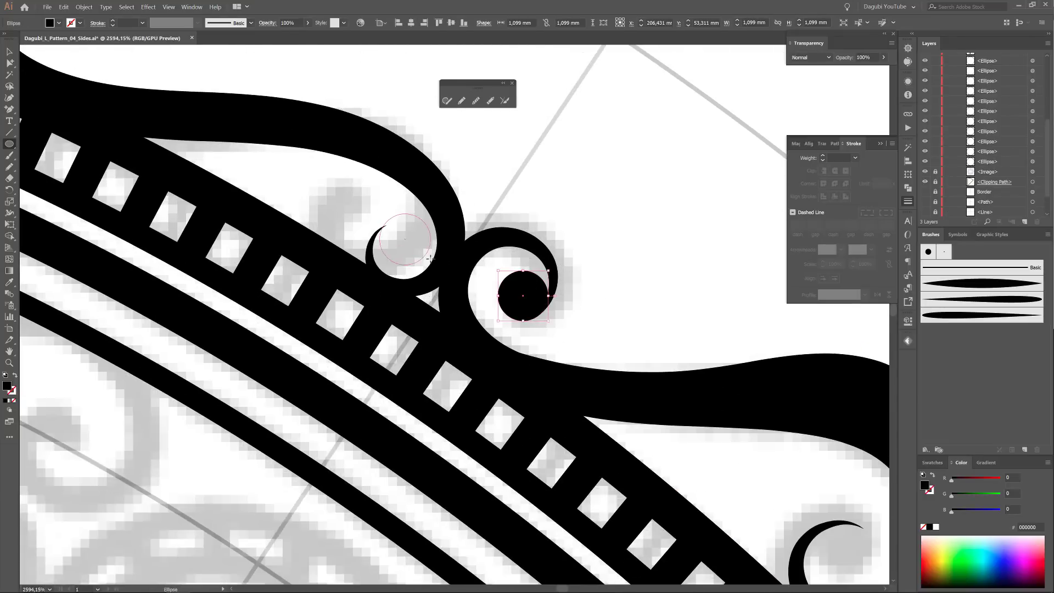
pyautogui.moveTo(429, 258); pyautogui.dragTo(431, 259)
pyautogui.scroll(-4, 661, 395)
pyautogui.scroll(5, 454, 243)
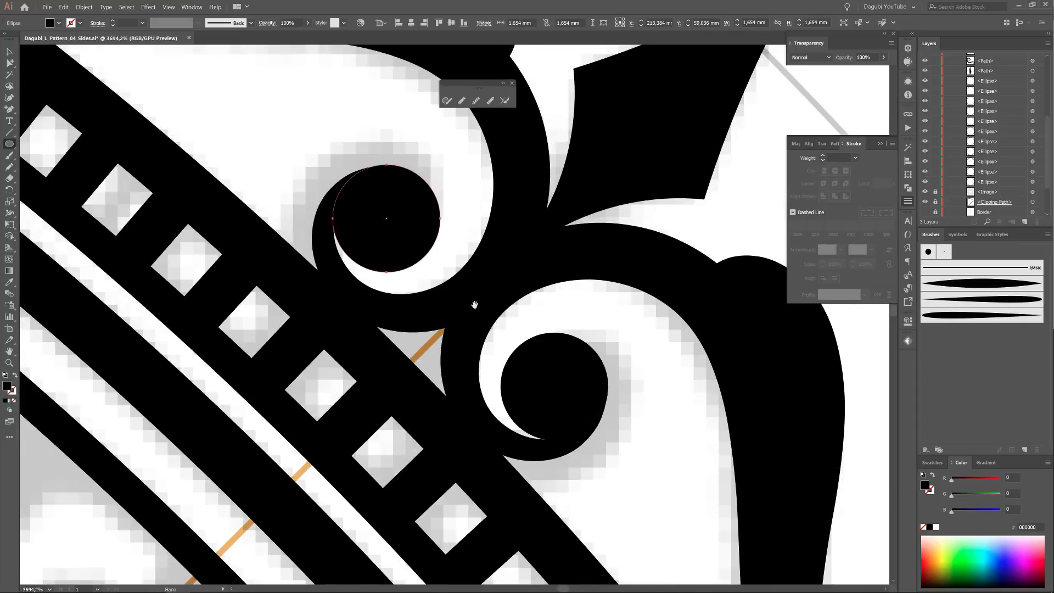
pyautogui.scroll(-5, 474, 304)
pyautogui.scroll(5, 541, 164)
# Trace the wedge-shaped gap between the second scroll and the dashed ring with the Pencil tool, closing it at the curl's tip
pyautogui.press('n')
pyautogui.scroll(1, 523, 271)
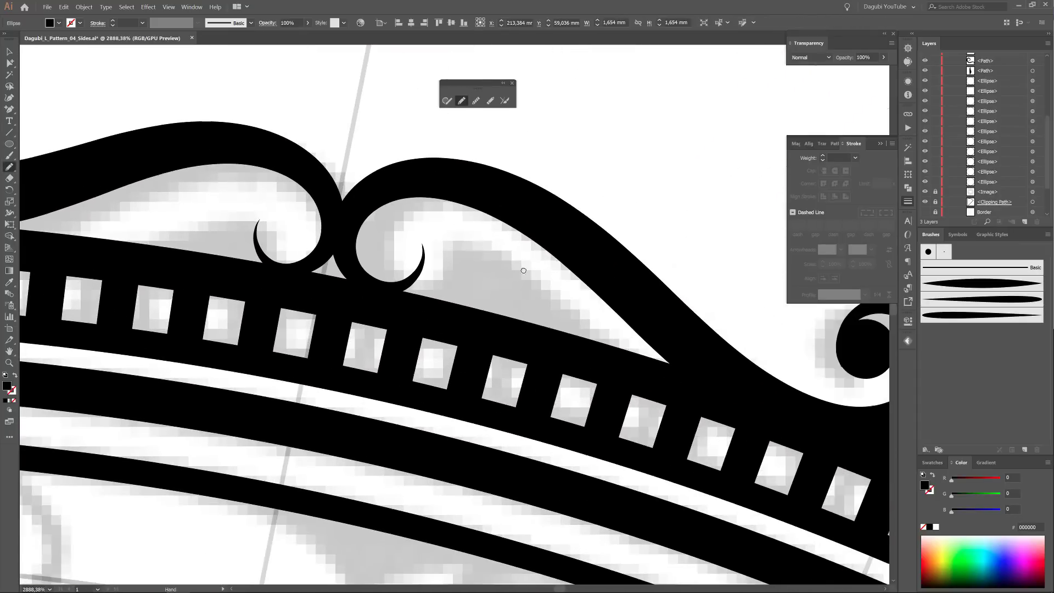
pyautogui.moveTo(660, 363); pyautogui.dragTo(662, 364)
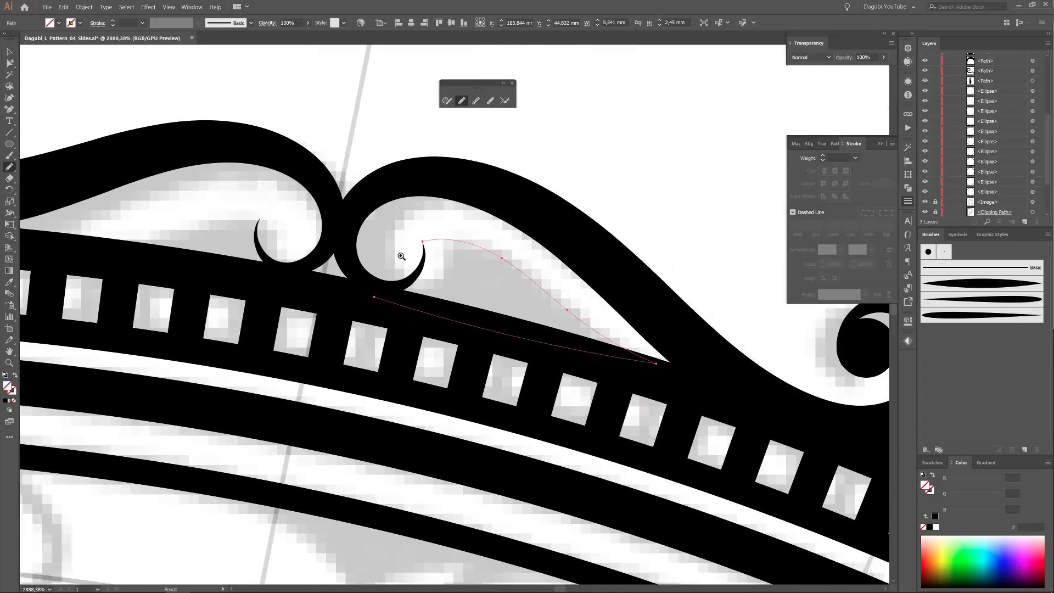
pyautogui.scroll(4, 401, 250)
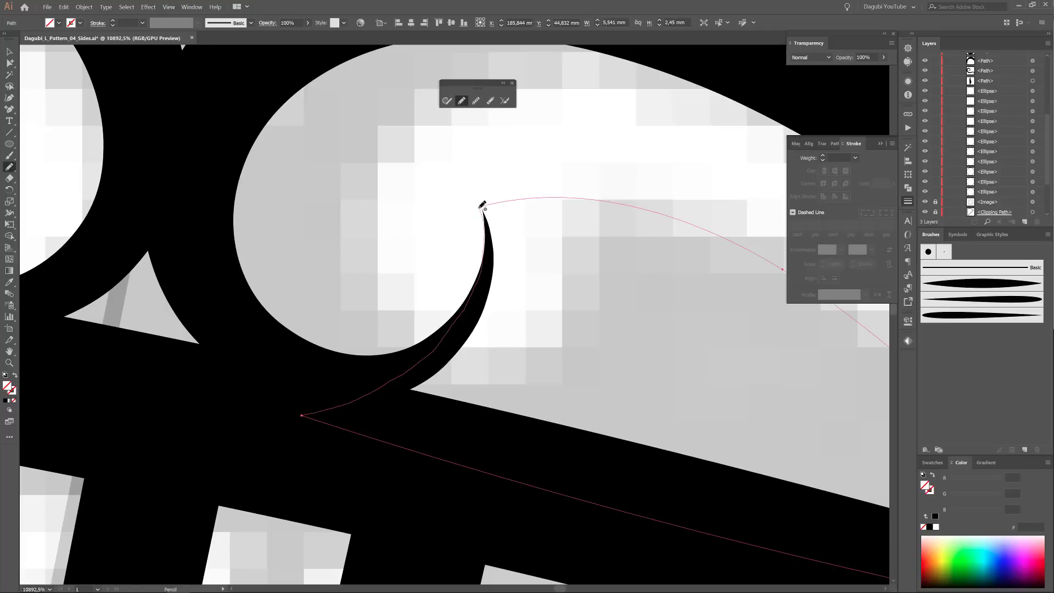
pyautogui.moveTo(479, 208); pyautogui.dragTo(481, 207)
pyautogui.hotkey('ctrl', 'z')
pyautogui.moveTo(301, 416); pyautogui.dragTo(323, 407)
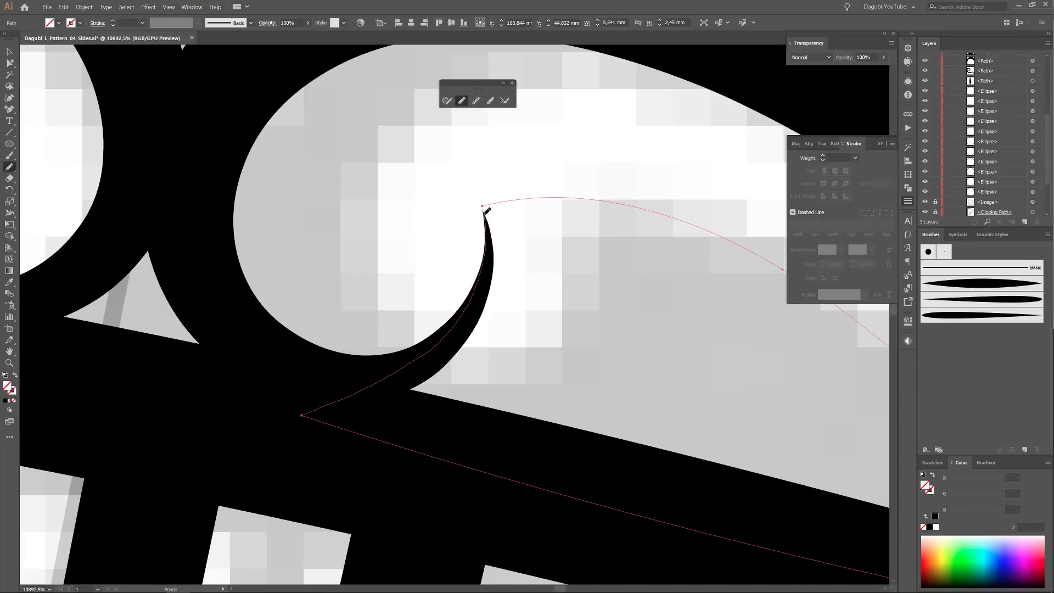
pyautogui.moveTo(484, 213); pyautogui.dragTo(482, 207)
# Fit the wedge's anchor points to the curl tip and fill the wedge black without a stroke
pyautogui.press('a')
pyautogui.scroll(3, 459, 236)
pyautogui.click(528, 170)
pyautogui.moveTo(539, 241); pyautogui.dragTo(558, 258)
pyautogui.scroll(-5, 422, 281)
pyautogui.press(',')
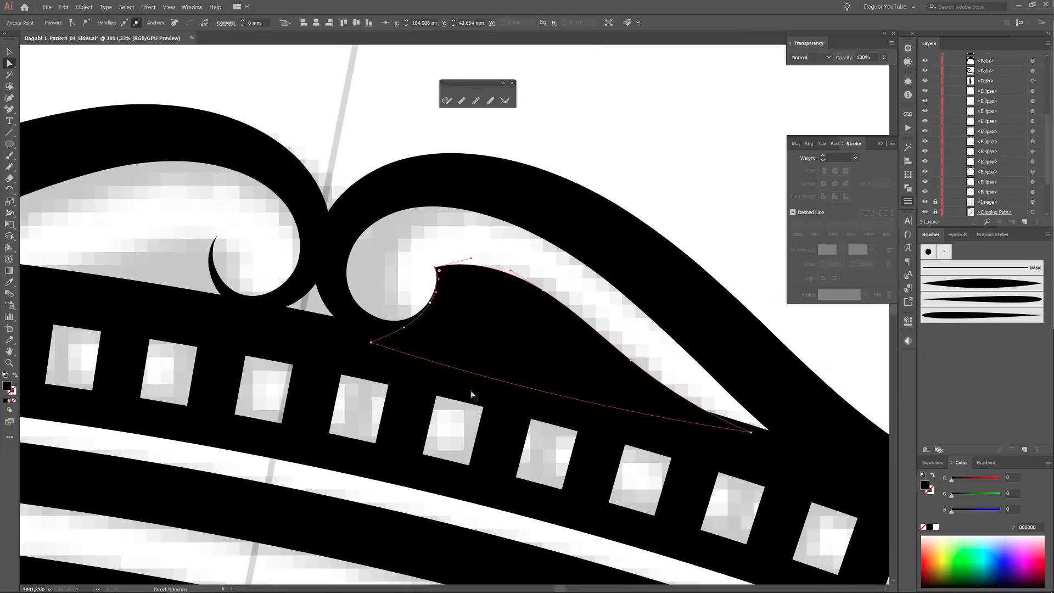
# Trace the matching wedge under the first scroll, beside its small curl, and fill it black
pyautogui.moveTo(470, 394); pyautogui.dragTo(730, 434)
pyautogui.press('n')
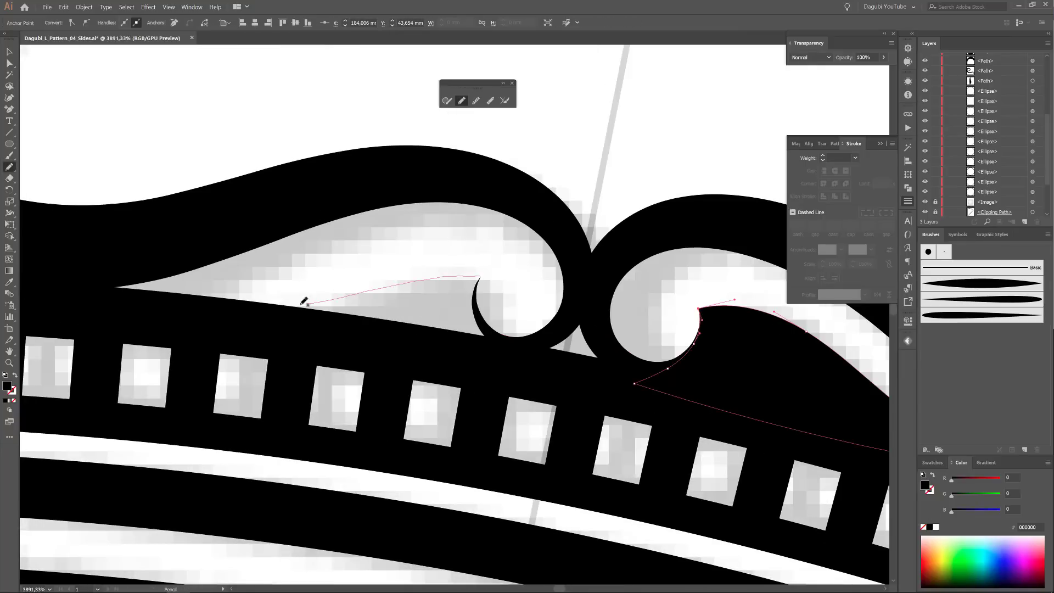
pyautogui.moveTo(301, 304)
pyautogui.mouseDown()
pyautogui.moveTo(496, 356)
pyautogui.moveTo(491, 335)
pyautogui.mouseUp()
pyautogui.moveTo(487, 299); pyautogui.dragTo(542, 390)
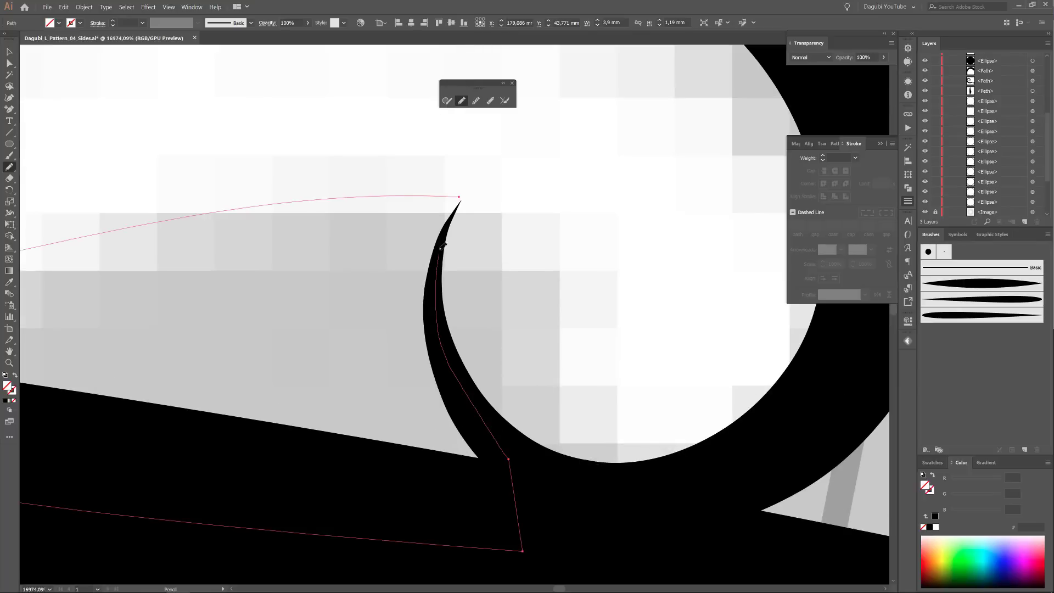
pyautogui.moveTo(441, 250); pyautogui.dragTo(462, 198)
pyautogui.press('a')
pyautogui.press(',')
# Trace half of the inward-pointing spearhead and its flared stem on the vertical axis with the Pencil tool and fill it black
pyautogui.moveTo(547, 388)
pyautogui.mouseDown()
pyautogui.moveTo(520, 354)
pyautogui.moveTo(340, 267)
pyautogui.mouseUp()
pyautogui.click(714, 347)
pyautogui.moveTo(713, 347); pyautogui.dragTo(450, 334)
pyautogui.moveTo(564, 397)
pyautogui.mouseDown()
pyautogui.moveTo(453, 241)
pyautogui.moveTo(541, 203)
pyautogui.mouseUp()
pyautogui.hotkey('ctrl', '0')
pyautogui.moveTo(541, 203)
pyautogui.mouseDown()
pyautogui.moveTo(548, 407)
pyautogui.moveTo(540, 366)
pyautogui.mouseUp()
pyautogui.click(462, 101)
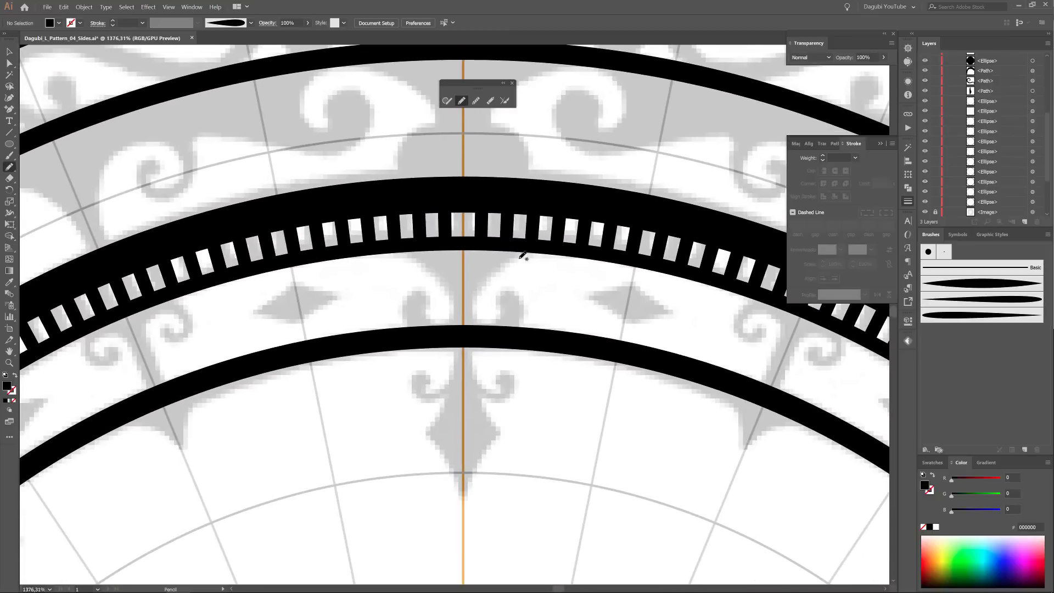
pyautogui.moveTo(475, 392); pyautogui.dragTo(501, 429)
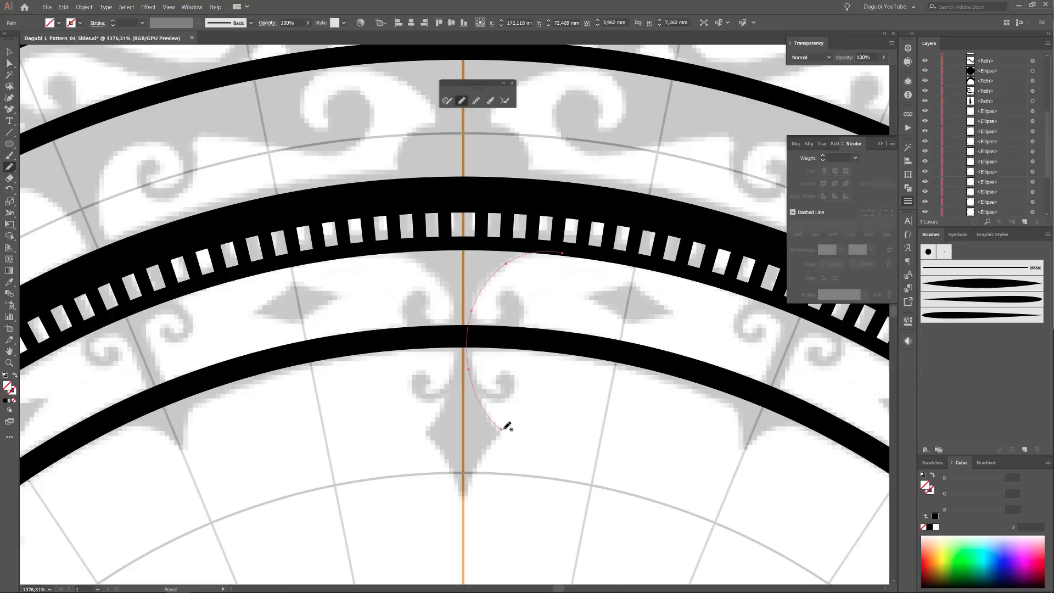
pyautogui.moveTo(456, 455); pyautogui.dragTo(453, 243)
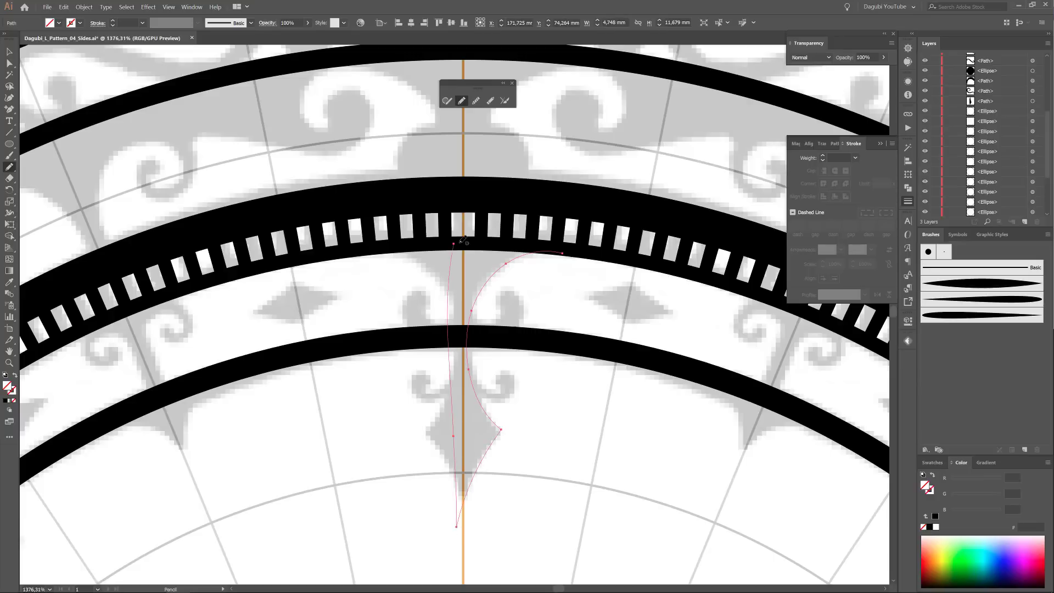
pyautogui.click(929, 527)
# Trace the small scroll beside the spearhead's stem, inside the innermost ring, and fill it black
pyautogui.scroll(3, 496, 365)
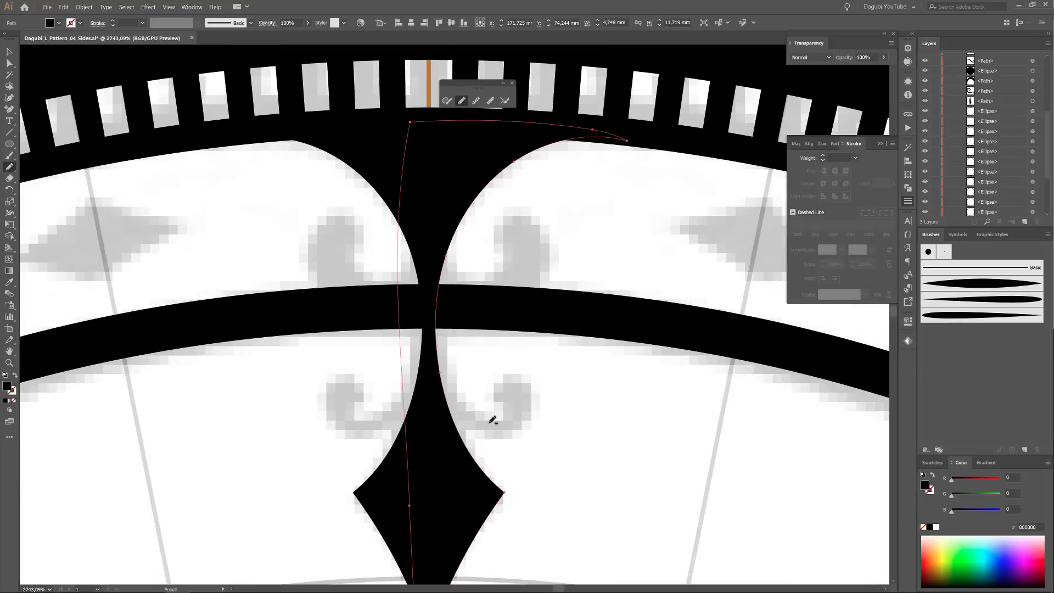
pyautogui.moveTo(473, 402); pyautogui.dragTo(501, 397)
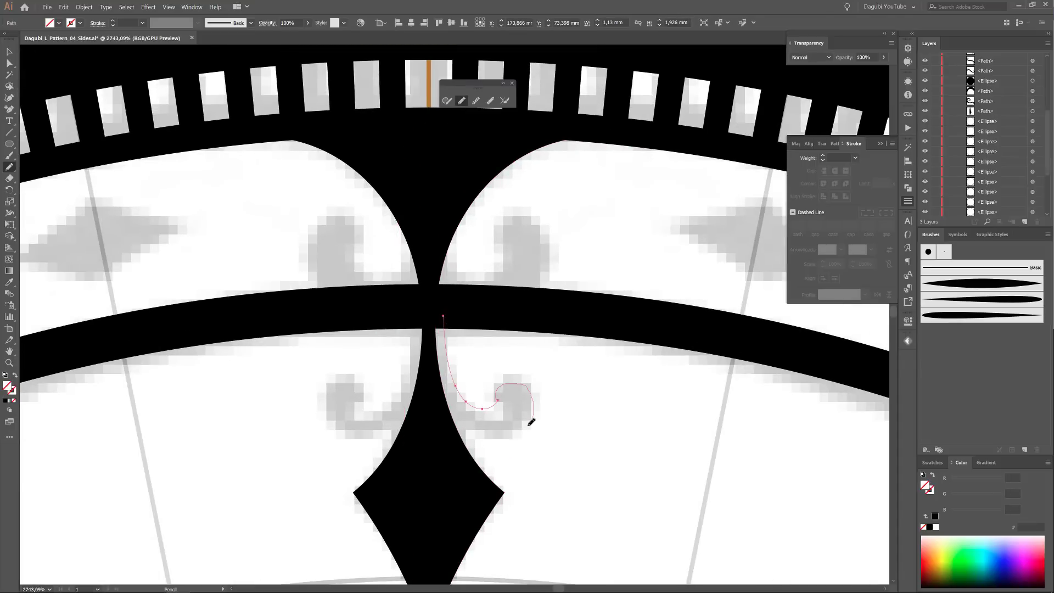
pyautogui.click(930, 528)
# Refine the small scroll's curled end by moving anchor points and removing surplus ones
pyautogui.scroll(3, 571, 428)
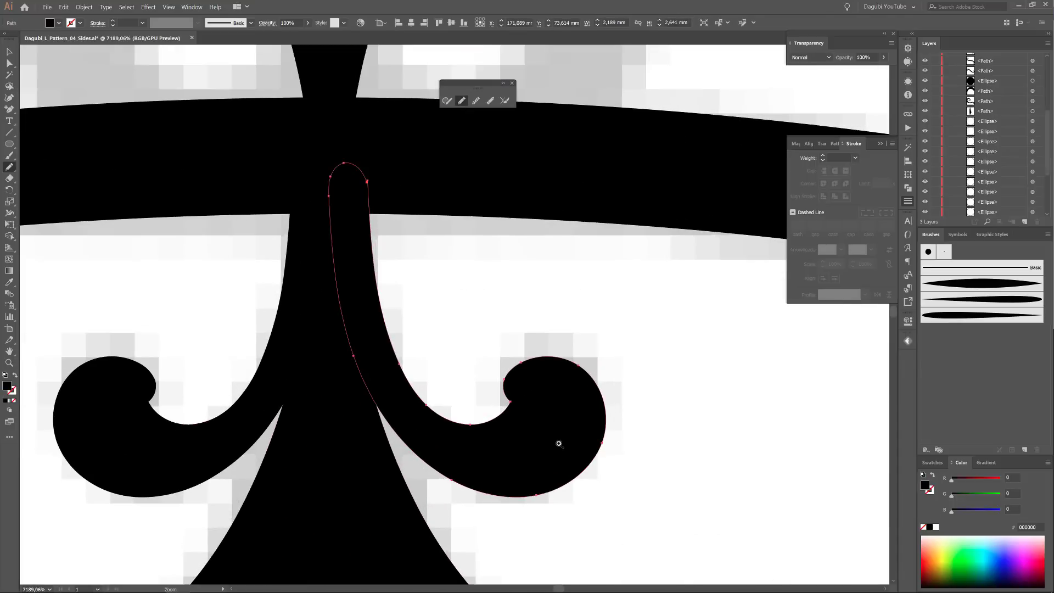
pyautogui.press('a')
pyautogui.click(520, 415)
pyautogui.moveTo(519, 413); pyautogui.dragTo(538, 426)
pyautogui.keyDown('shift'); pyautogui.click(504, 379); pyautogui.keyUp('shift')
pyautogui.click(174, 23)
pyautogui.click(521, 363)
pyautogui.moveTo(514, 366); pyautogui.dragTo(528, 374)
pyautogui.scroll(-4, 541, 402)
pyautogui.scroll(2, 542, 402)
# Trace the short hooked scroll beside the stem, between the innermost ring and the dashed ring, and fill it black
pyautogui.moveTo(559, 268)
pyautogui.mouseDown()
pyautogui.moveTo(443, 329)
pyautogui.moveTo(501, 311)
pyautogui.moveTo(450, 382)
pyautogui.mouseUp()
pyautogui.press('n')
pyautogui.hotkey('ctrl', 'z')
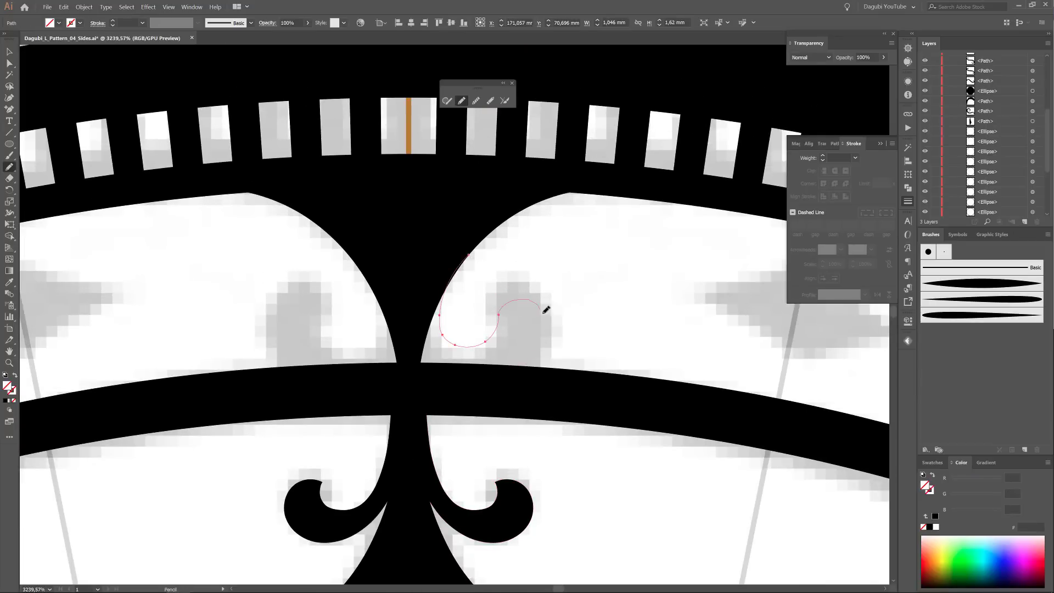
pyautogui.click(929, 527)
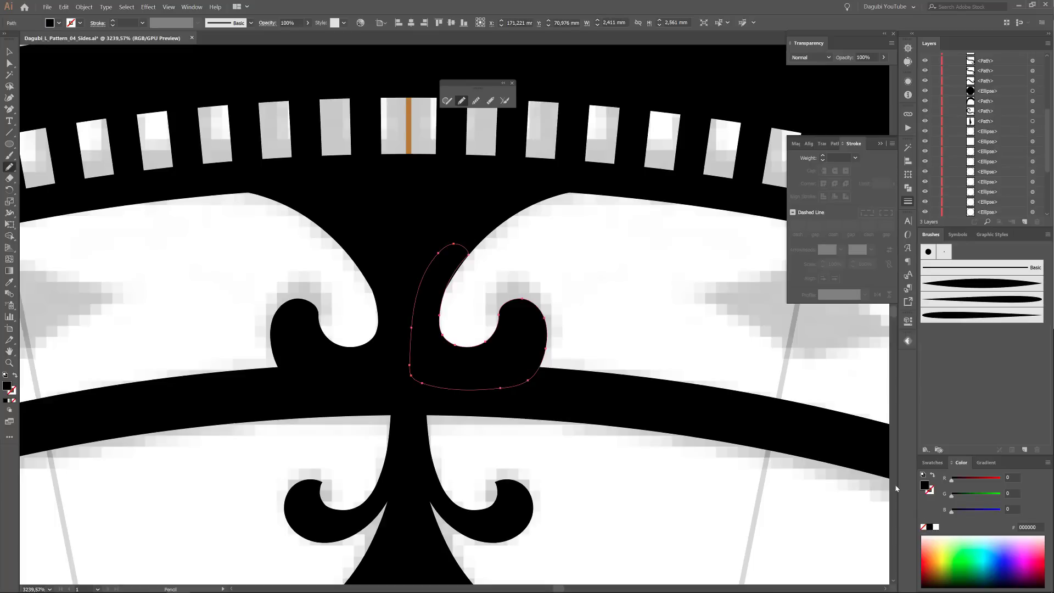
# Add a black circle to the hooked scroll's curl and one about 3.4 mm wide on the dashed ring beside the vertical axis
pyautogui.click(11, 144)
pyautogui.moveTo(477, 294); pyautogui.dragTo(545, 372)
pyautogui.scroll(-6, 543, 372)
pyautogui.scroll(3, 543, 341)
pyautogui.moveTo(462, 275); pyautogui.dragTo(548, 371)
pyautogui.scroll(3, 615, 265)
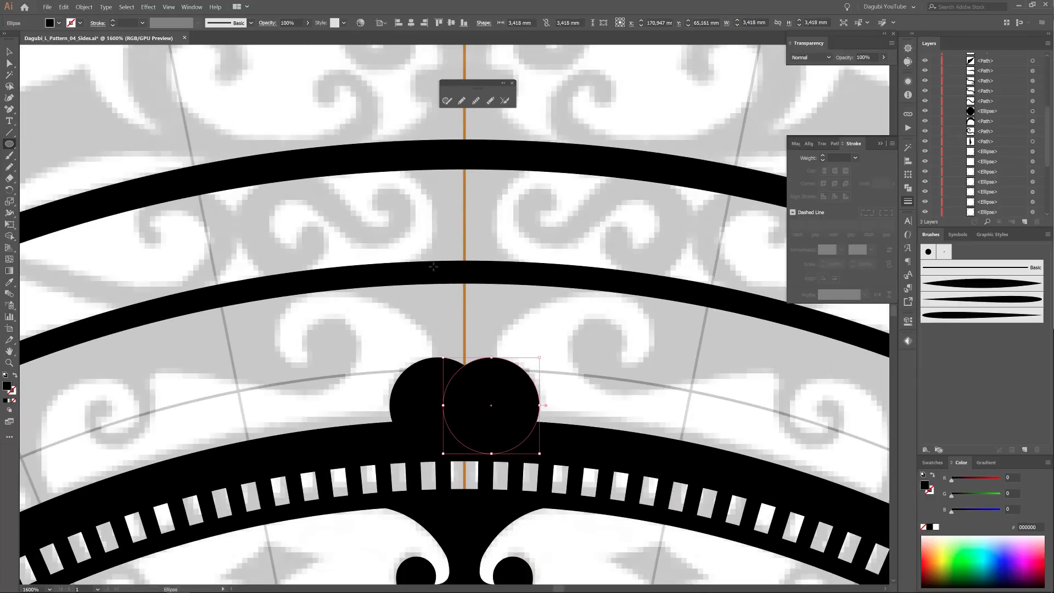
# Trace the right half of the upper axis ornament with the Pencil tool, from the spearhead's tip into the large spiral curl
pyautogui.moveTo(566, 82); pyautogui.dragTo(554, 321)
pyautogui.click(462, 101)
pyautogui.moveTo(445, 209)
pyautogui.mouseDown()
pyautogui.moveTo(481, 279)
pyautogui.moveTo(458, 363)
pyautogui.mouseUp()
pyautogui.moveTo(485, 366); pyautogui.dragTo(498, 354)
pyautogui.moveTo(498, 354); pyautogui.dragTo(464, 290)
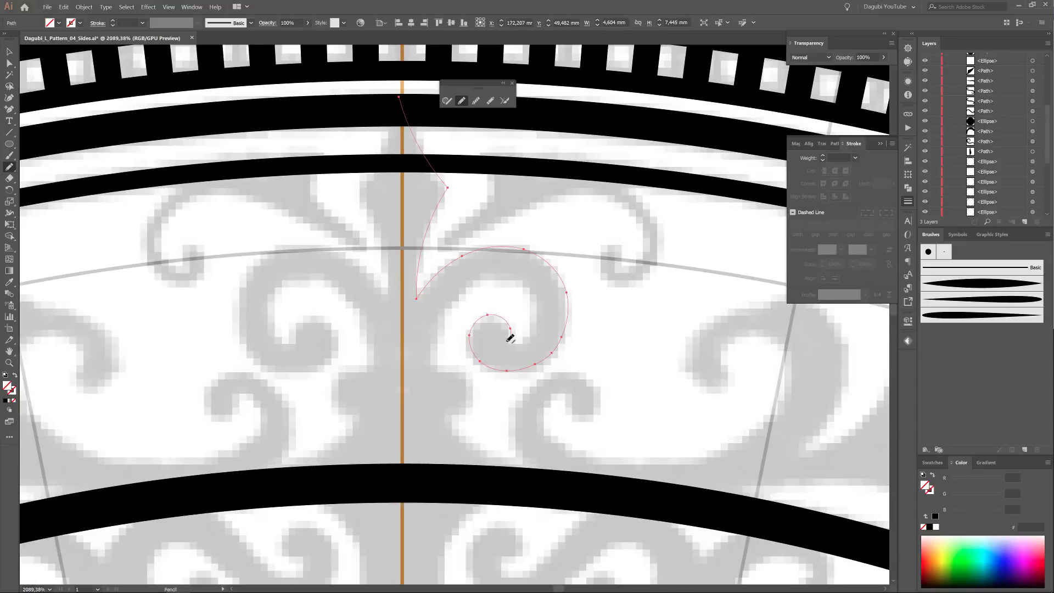
# Continue the outline along the stem, through both middle rings to the round base, and back up past the axis
pyautogui.moveTo(433, 360); pyautogui.dragTo(445, 181)
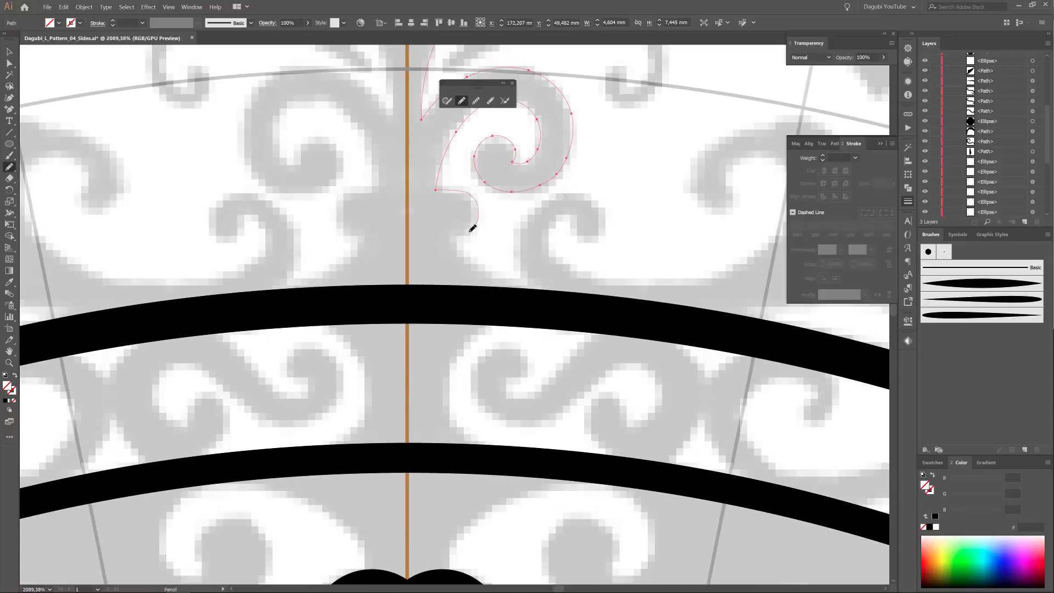
pyautogui.moveTo(470, 231); pyautogui.dragTo(451, 237)
pyautogui.moveTo(517, 305); pyautogui.dragTo(507, 316)
pyautogui.moveTo(507, 316); pyautogui.dragTo(526, 165)
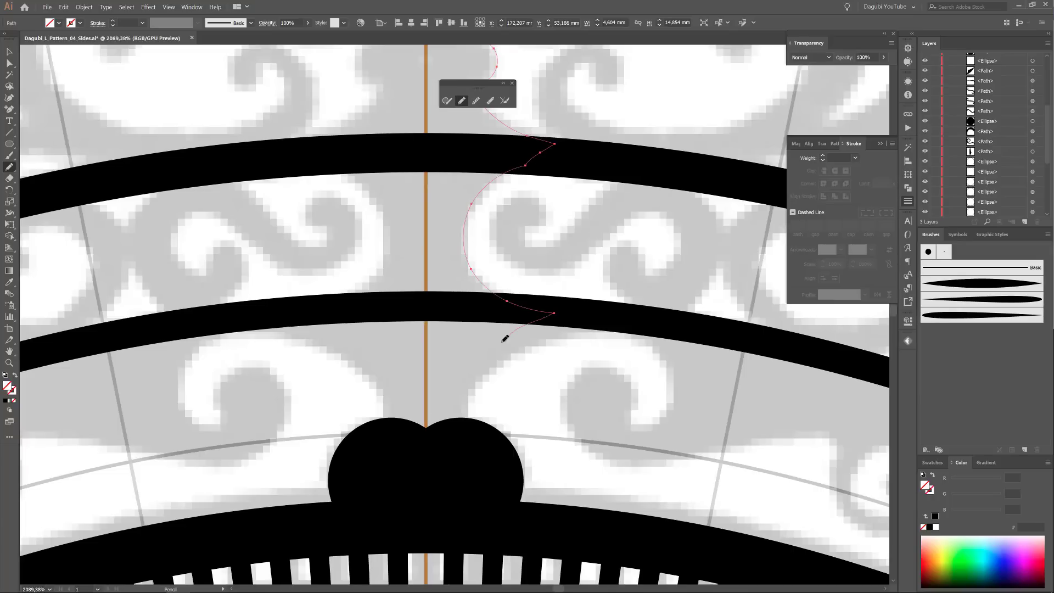
pyautogui.moveTo(413, 431)
pyautogui.mouseDown()
pyautogui.moveTo(413, 100)
pyautogui.moveTo(389, 452)
pyautogui.mouseUp()
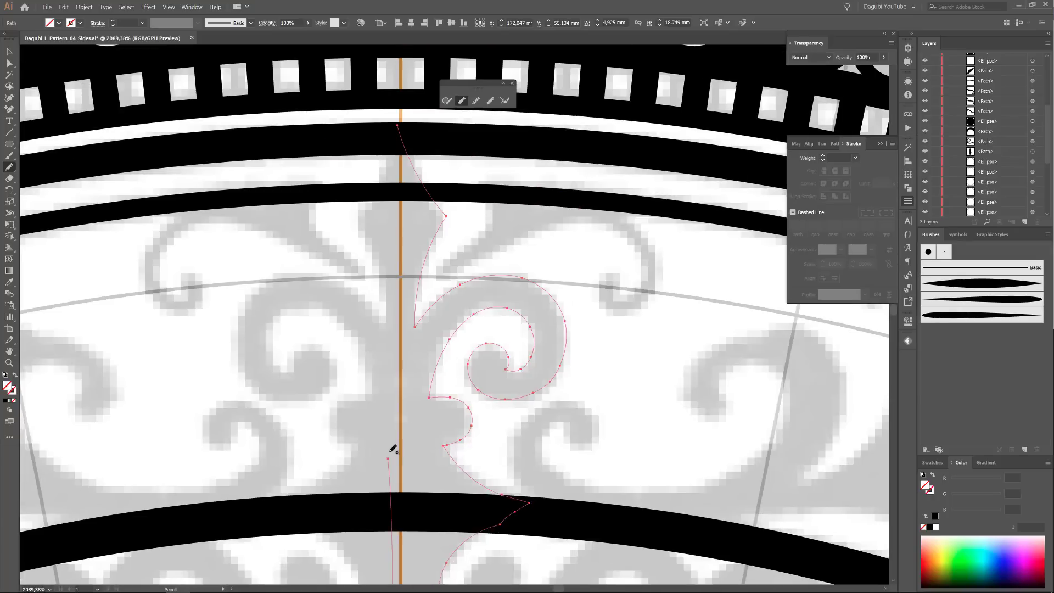
# Fill the traced axis ornament black and clear the selection
pyautogui.click(88, 7)
pyautogui.moveTo(104, 184)
pyautogui.click(211, 184)
pyautogui.click(934, 517)
pyautogui.moveTo(602, 309); pyautogui.dragTo(534, 244)
pyautogui.moveTo(512, 171); pyautogui.dragTo(618, 261)
pyautogui.hotkey('ctrl', 'a')
pyautogui.hotkey('ctrl', 'shift', 'a')
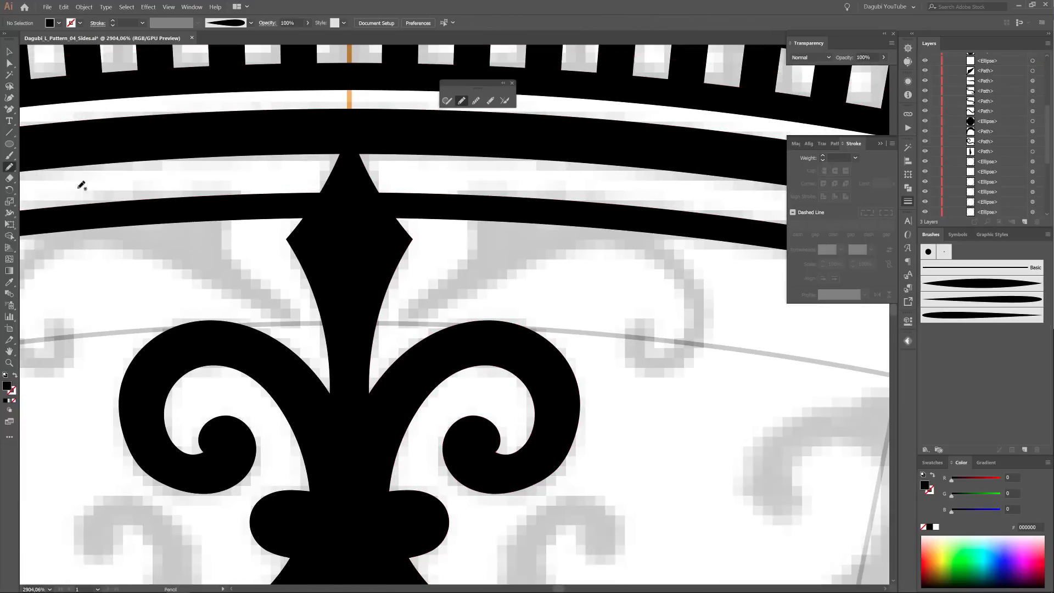
# Trace the curled leaf beside the axis spearhead with the Pencil tool, using no fill and a black 0.25 pt stroke
pyautogui.click(923, 528)
pyautogui.press('x')
pyautogui.click(929, 528)
pyautogui.moveTo(472, 257); pyautogui.dragTo(392, 294)
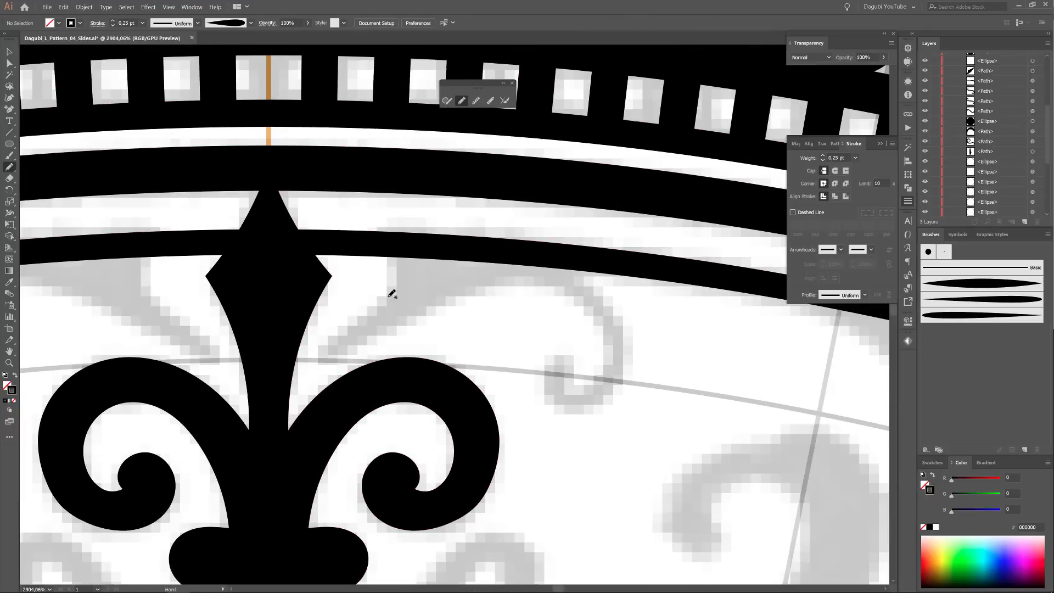
pyautogui.moveTo(342, 332); pyautogui.dragTo(387, 245)
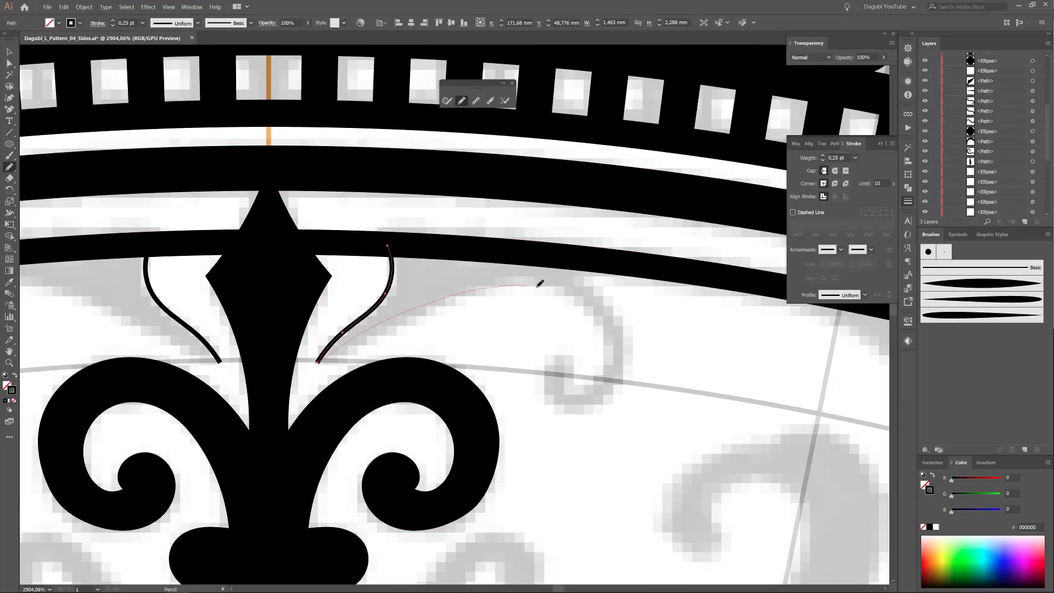
pyautogui.moveTo(586, 378); pyautogui.dragTo(574, 357)
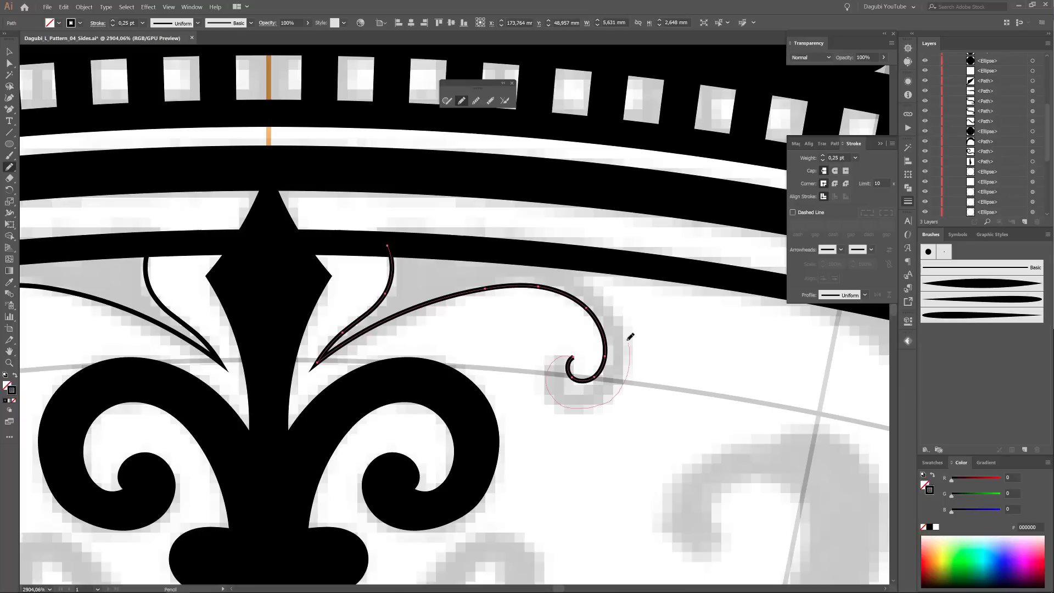
pyautogui.moveTo(515, 250); pyautogui.dragTo(388, 245)
# Fill the curled leaf black and remove its stroke
pyautogui.click(929, 527)
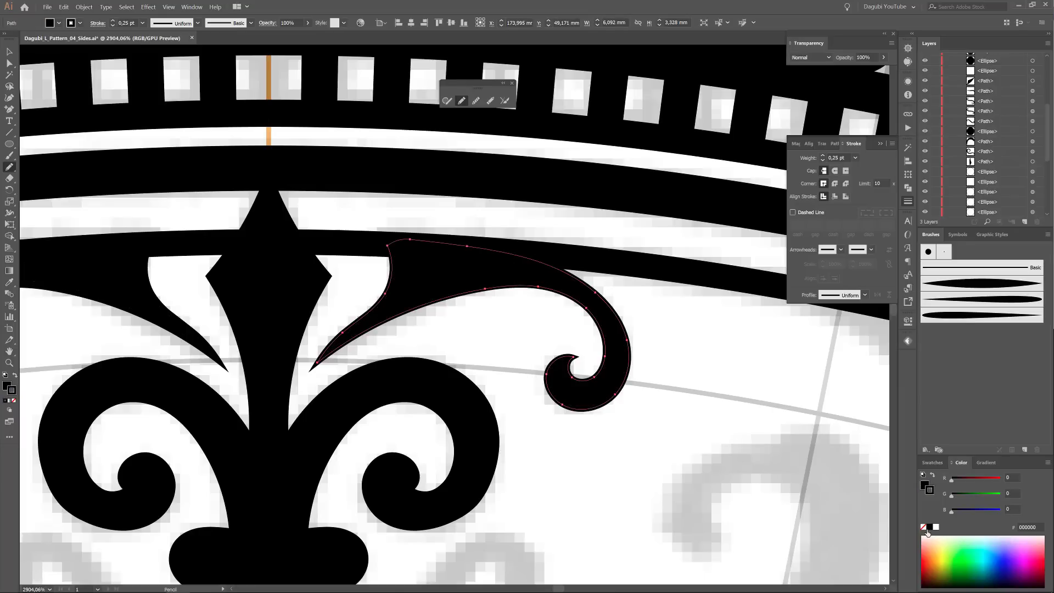
pyautogui.press('x')
pyautogui.click(923, 527)
# Trace the pointed wedge hanging below the thin outer ring, to the right of the curled leaf, and fill it black
pyautogui.scroll(-4, 734, 426)
pyautogui.moveTo(734, 426); pyautogui.dragTo(478, 285)
pyautogui.scroll(3, 574, 266)
pyautogui.moveTo(573, 267); pyautogui.dragTo(499, 285)
pyautogui.moveTo(317, 233)
pyautogui.mouseDown()
pyautogui.moveTo(349, 237)
pyautogui.moveTo(453, 325)
pyautogui.moveTo(537, 301)
pyautogui.mouseUp()
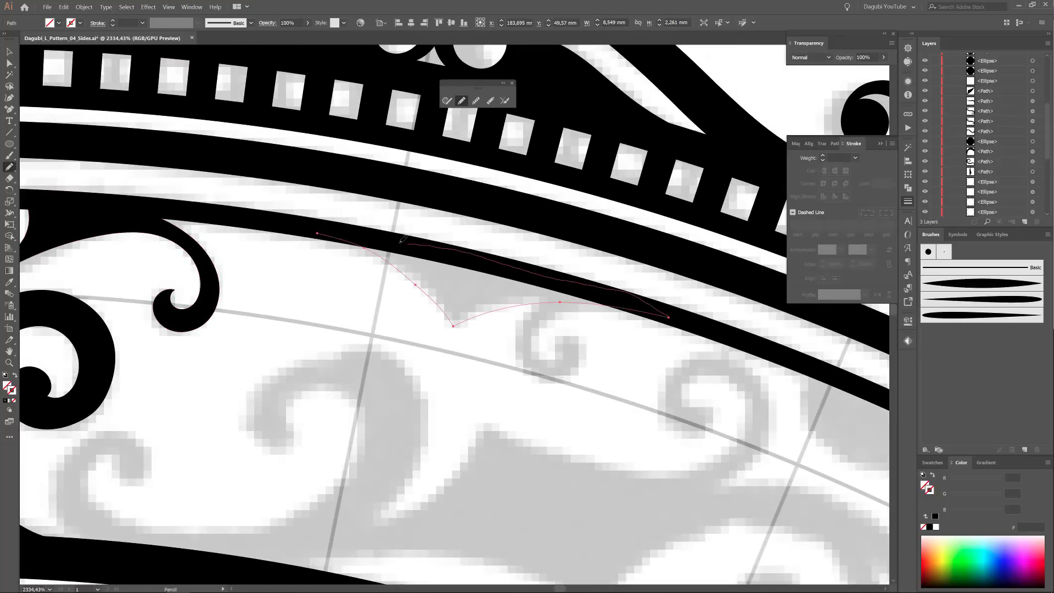
pyautogui.moveTo(400, 242); pyautogui.dragTo(317, 234)
pyautogui.press('x')
pyautogui.click(929, 527)
# Trace the small curl branching from the ring beside the pointed wedge and fill it black
pyautogui.moveTo(657, 412); pyautogui.dragTo(540, 364)
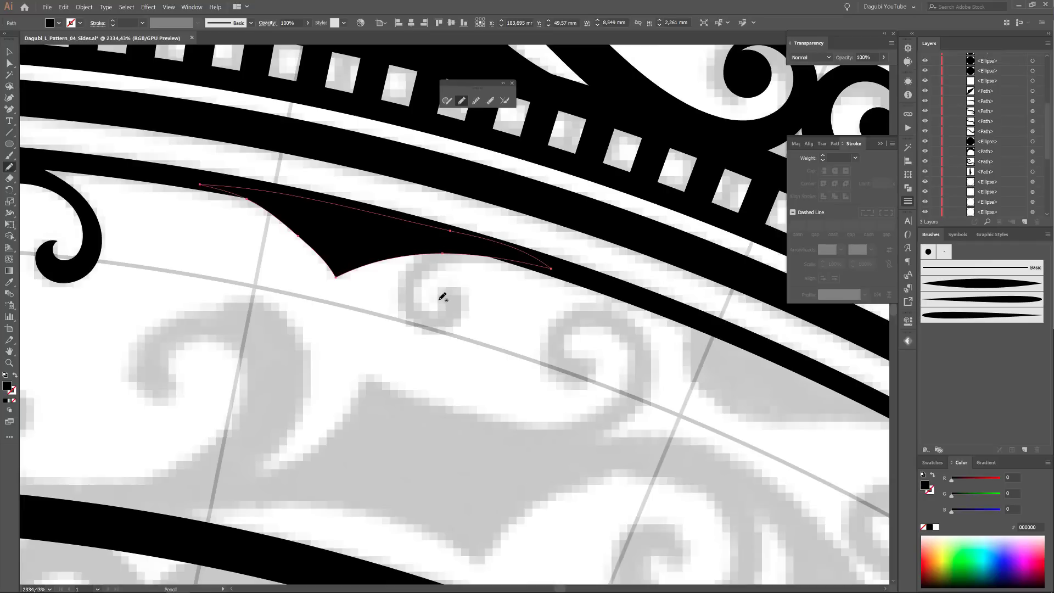
pyautogui.moveTo(586, 284); pyautogui.dragTo(594, 287)
pyautogui.moveTo(441, 299); pyautogui.dragTo(457, 308)
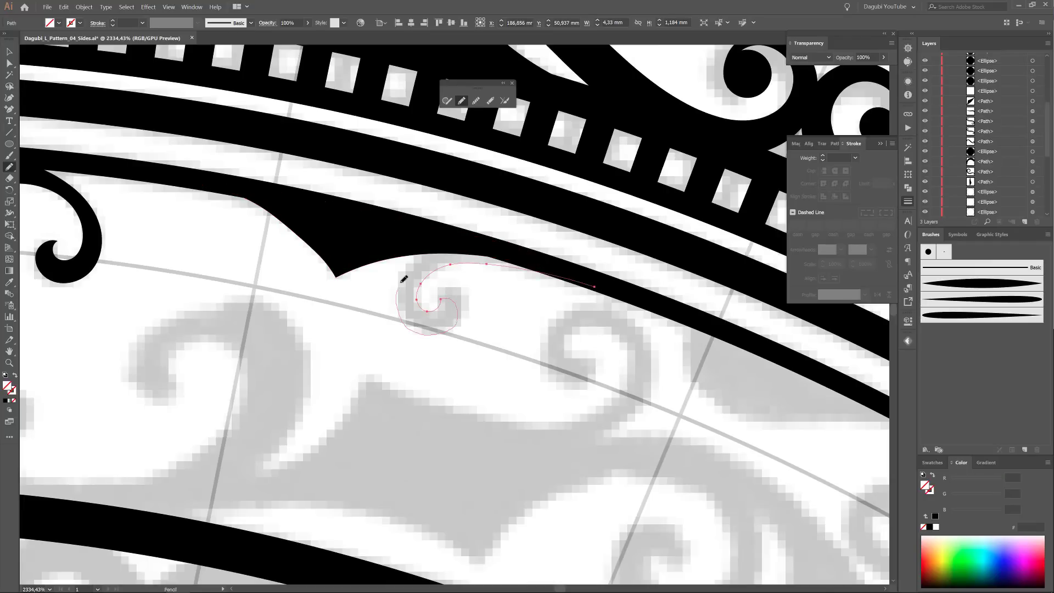
pyautogui.click(929, 528)
# Trace the rounded lobe with its trailing spiral below the thin outer ring with the Pencil and fill it black
pyautogui.moveTo(782, 429); pyautogui.dragTo(494, 345)
pyautogui.scroll(-2, 494, 345)
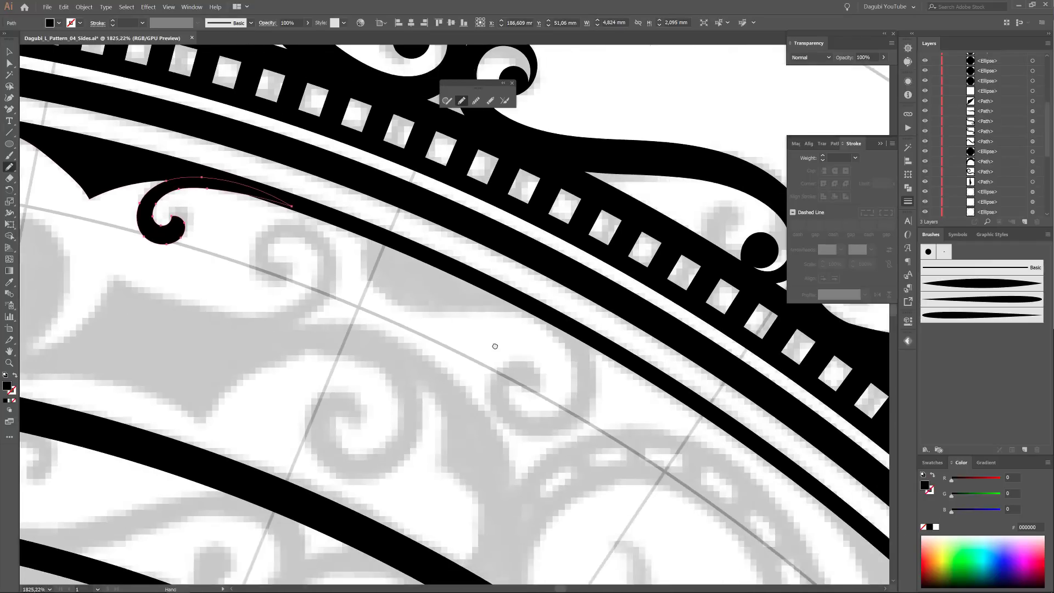
pyautogui.scroll(3, 494, 343)
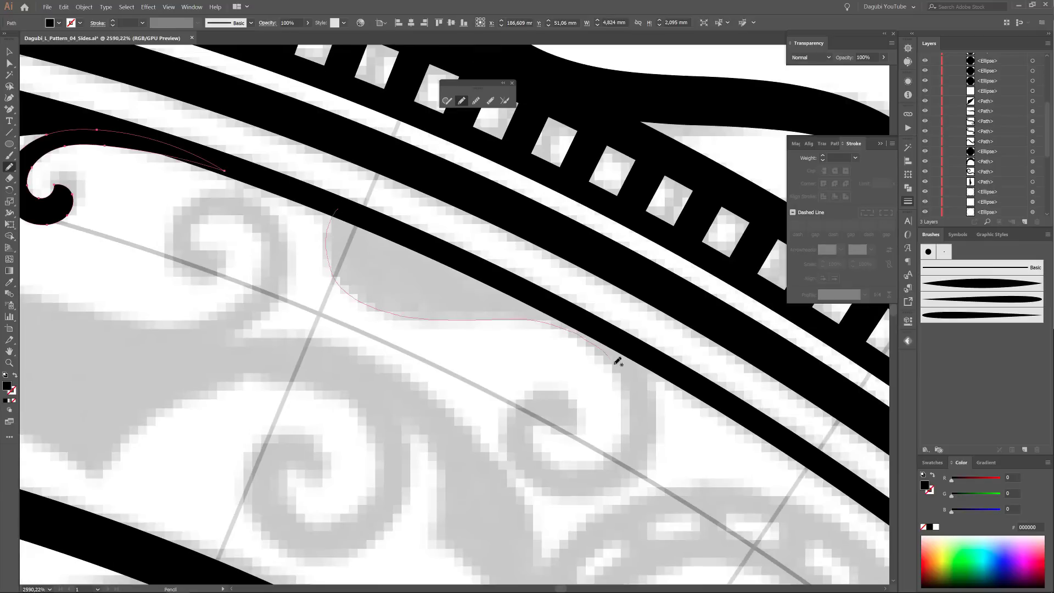
pyautogui.moveTo(560, 459)
pyautogui.mouseDown()
pyautogui.moveTo(571, 429)
pyautogui.moveTo(552, 389)
pyautogui.mouseUp()
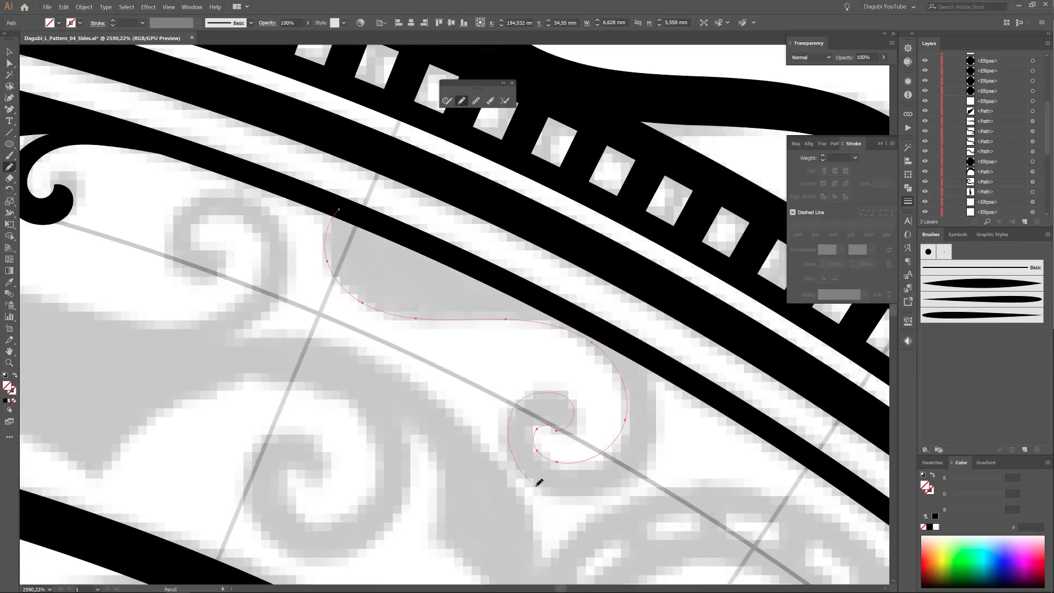
pyautogui.moveTo(341, 208); pyautogui.dragTo(339, 209)
pyautogui.click(929, 527)
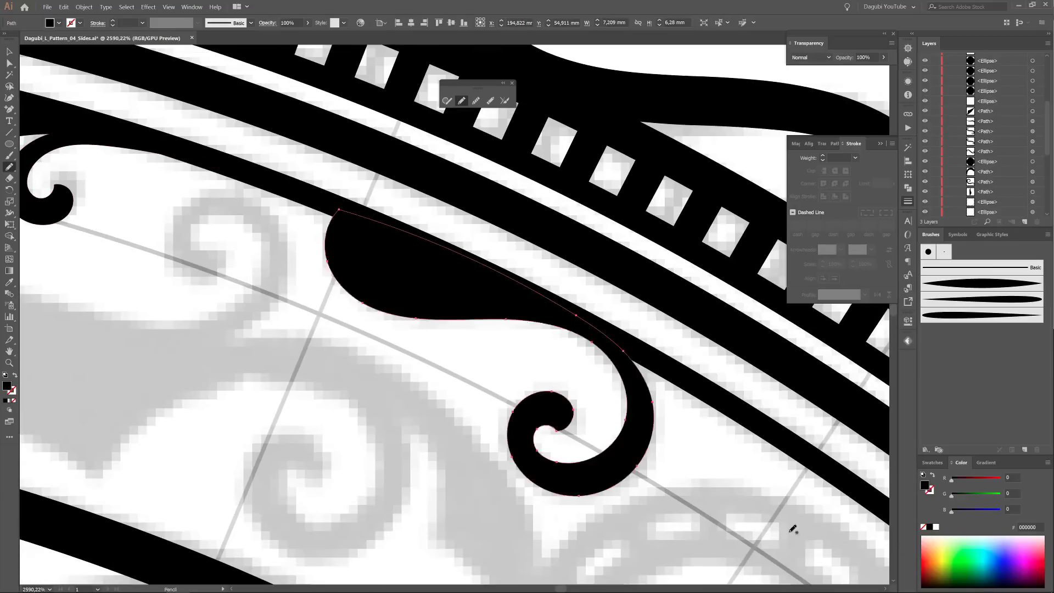
# Trace the stepped pointed ornament hanging below the thin outer ring, up to the diagonal guide, and fill it black
pyautogui.scroll(-5, 683, 318)
pyautogui.moveTo(792, 529)
pyautogui.mouseDown()
pyautogui.moveTo(684, 318)
pyautogui.moveTo(486, 304)
pyautogui.mouseUp()
pyautogui.scroll(4, 713, 323)
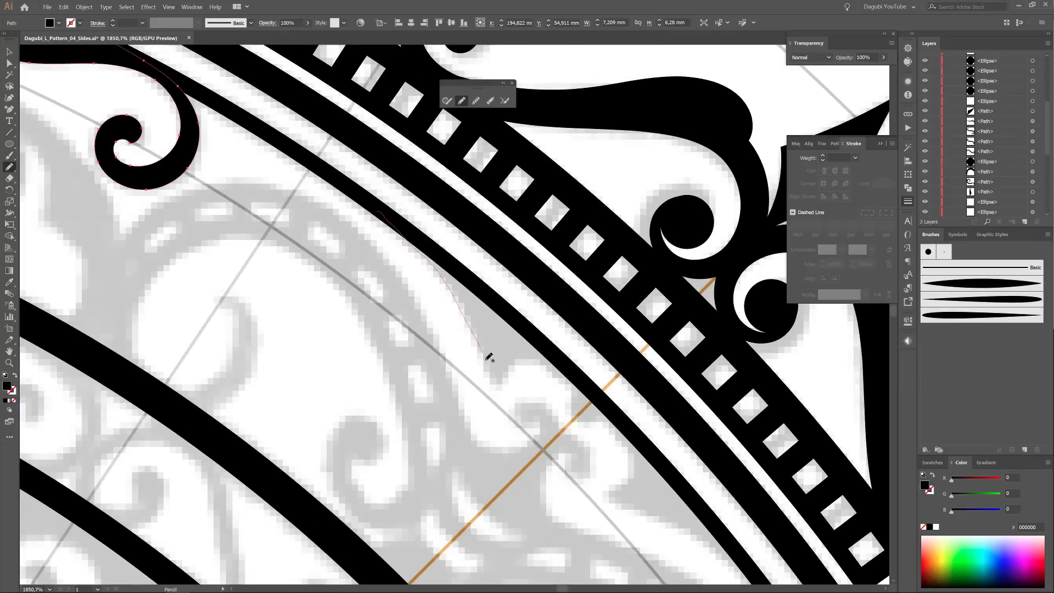
pyautogui.scroll(2, 488, 358)
pyautogui.moveTo(489, 357)
pyautogui.mouseDown()
pyautogui.moveTo(604, 449)
pyautogui.moveTo(568, 341)
pyautogui.mouseUp()
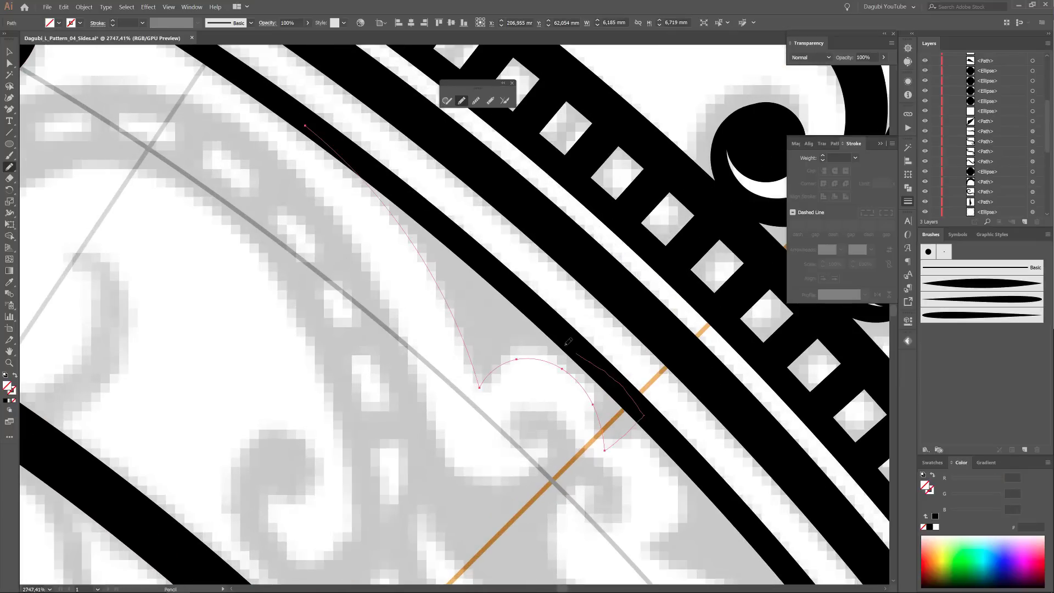
pyautogui.moveTo(348, 152); pyautogui.dragTo(305, 126)
pyautogui.click(929, 527)
# Remove the two extra anchor points along the outer edge of the pointed wedge below the thin outer ring
pyautogui.scroll(-7, 777, 574)
pyautogui.scroll(9, 346, 263)
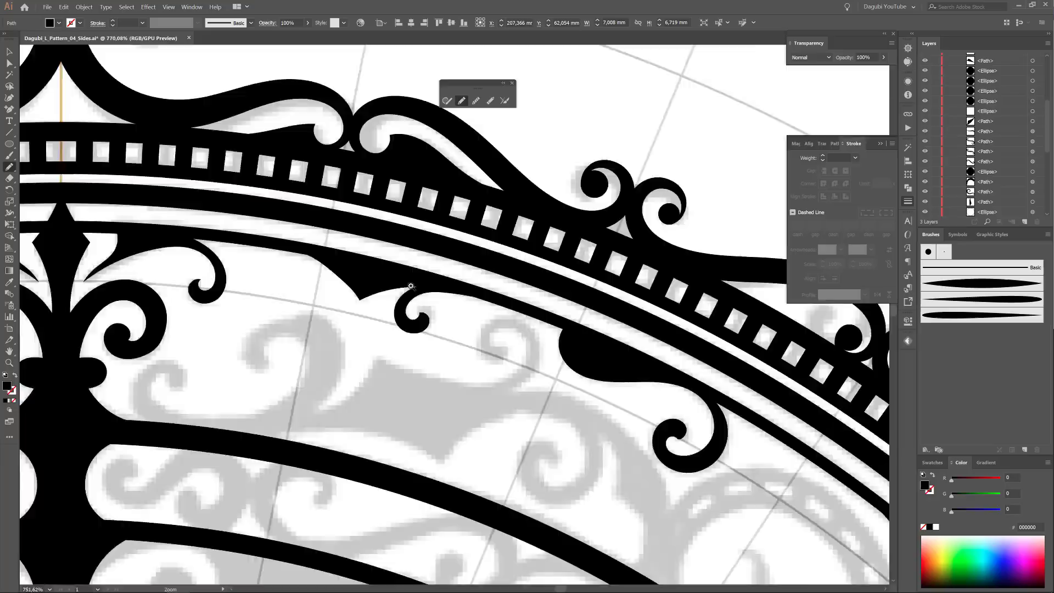
pyautogui.press('a')
pyautogui.click(138, 275)
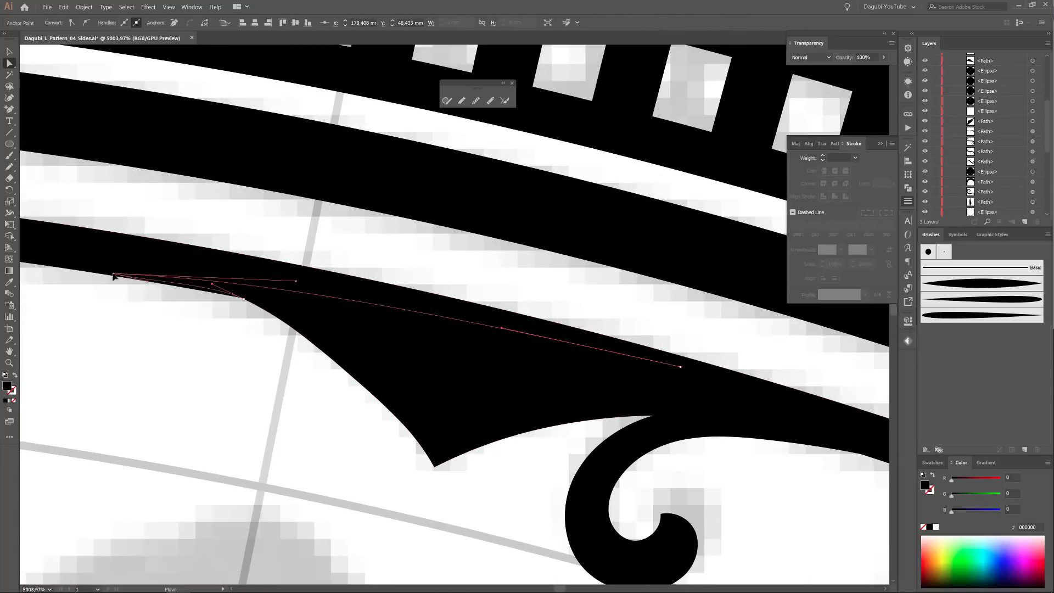
pyautogui.click(243, 299)
pyautogui.keyDown('shift'); pyautogui.click(353, 379); pyautogui.keyUp('shift')
pyautogui.click(174, 22)
# Reshape the wedge's edge and set its starting anchor on the ring so the curve flows smoothly out of it
pyautogui.moveTo(138, 278); pyautogui.dragTo(313, 321)
pyautogui.moveTo(155, 308); pyautogui.dragTo(251, 327)
pyautogui.click(235, 285)
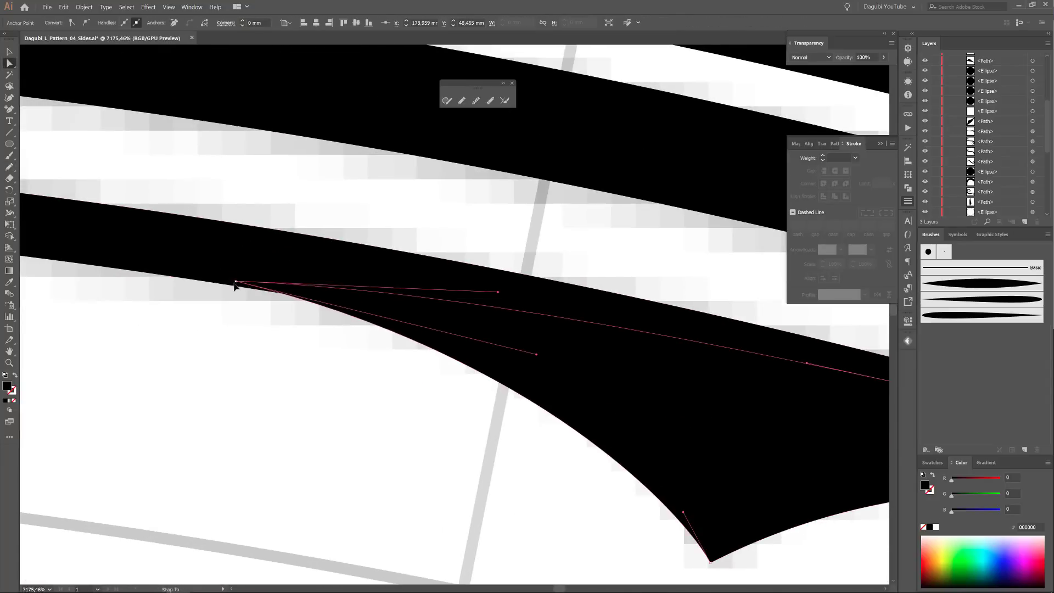
pyautogui.keyDown('ctrl'); pyautogui.keyDown('alt'); pyautogui.click(493, 413); pyautogui.keyUp('alt'); pyautogui.keyUp('ctrl')
pyautogui.moveTo(553, 459); pyautogui.dragTo(315, 332)
pyautogui.moveTo(713, 483); pyautogui.dragTo(387, 273)
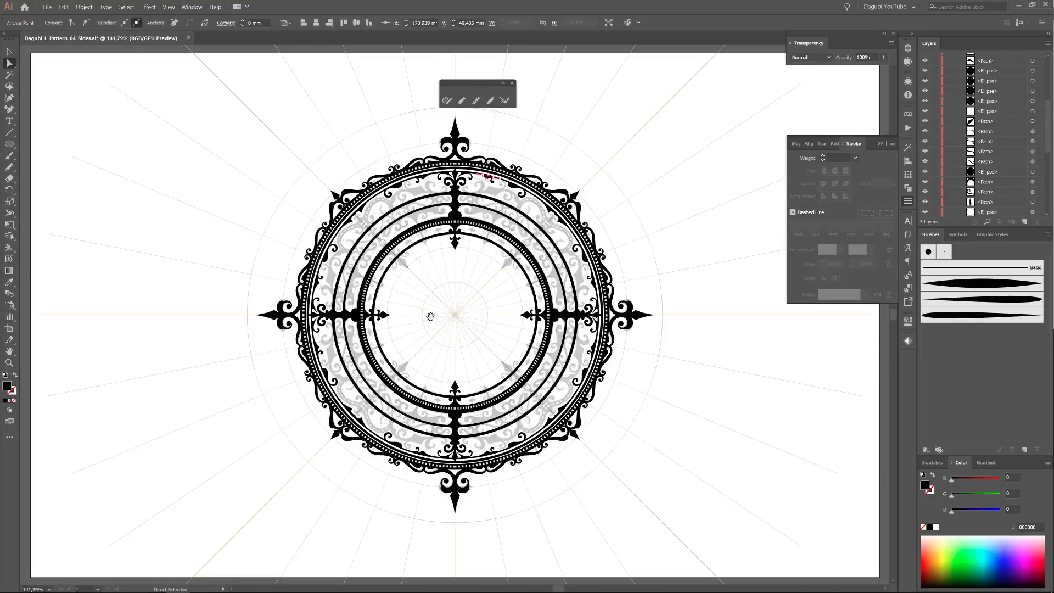
# Transfer the reference image into Circle.ai, pasting it in the unlocked Grid 3 Copies layer
pyautogui.click(67, 10)
pyautogui.click(74, 36)
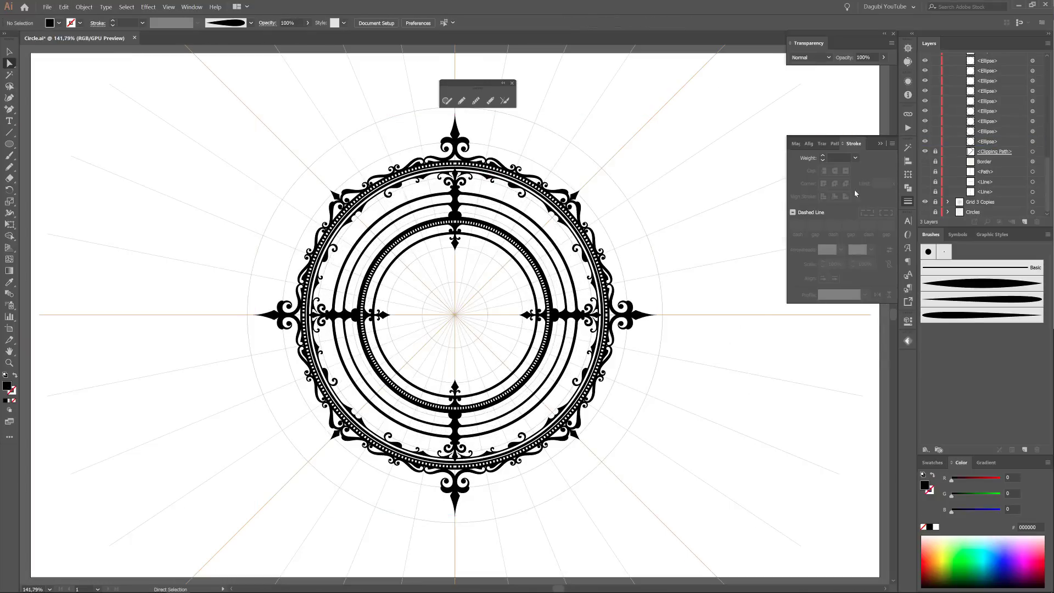
pyautogui.click(980, 202)
pyautogui.click(935, 202)
pyautogui.click(64, 7)
pyautogui.click(82, 81)
# Collapse the -90° / 3 Copies layer, lock the Grid 3 Copies layer and make the -90° / 3 Copies layer active
pyautogui.scroll(10, 1033, 203)
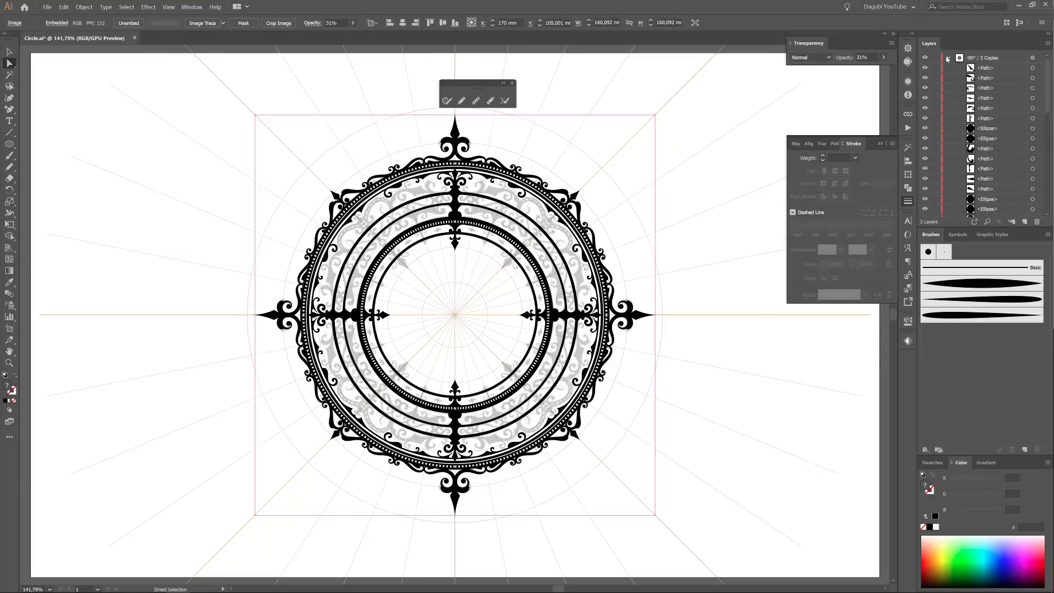
pyautogui.click(947, 57)
pyautogui.click(925, 68)
pyautogui.click(926, 69)
pyautogui.moveTo(510, 243); pyautogui.dragTo(640, 346)
pyautogui.click(983, 58)
# Try painting the S-shaped scroll across the inner ring beside the diagonal guide with a tapered 0.2 pt Paintbrush stroke
pyautogui.press('b')
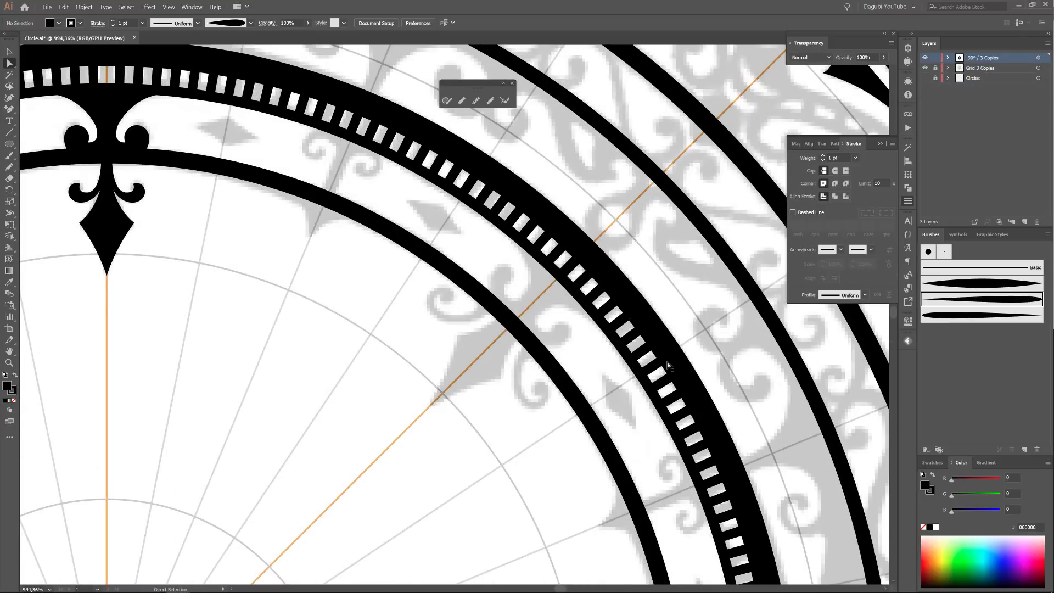
pyautogui.moveTo(455, 319)
pyautogui.mouseDown()
pyautogui.moveTo(492, 299)
pyautogui.moveTo(521, 300)
pyautogui.moveTo(549, 318)
pyautogui.mouseUp()
pyautogui.scroll(-9, 822, 157)
pyautogui.scroll(1, 822, 156)
pyautogui.press('Delete')
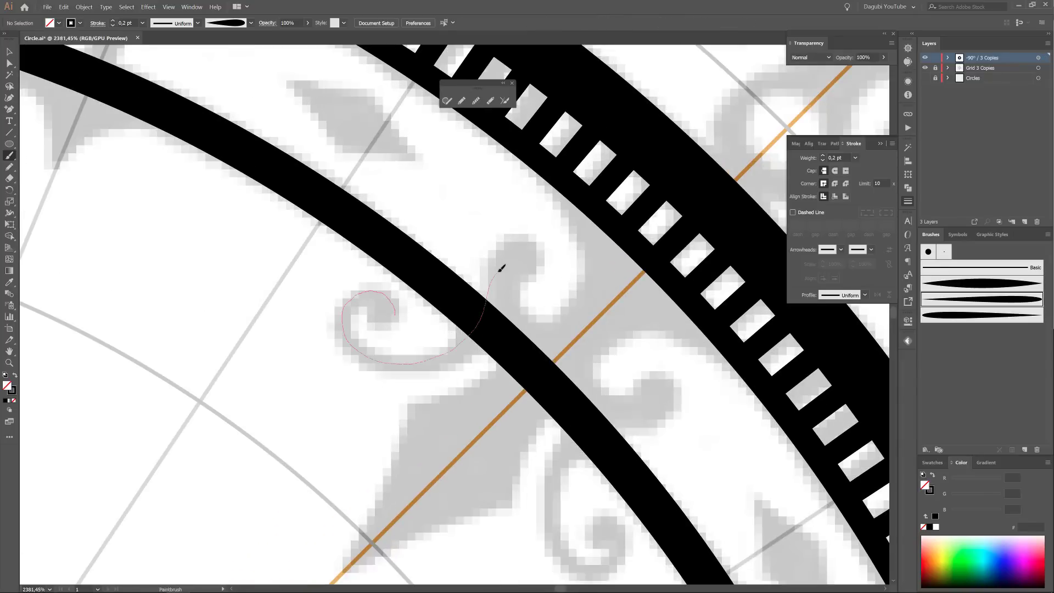
pyautogui.moveTo(501, 269); pyautogui.dragTo(540, 257)
pyautogui.keyDown('ctrl'); pyautogui.click(470, 357); pyautogui.keyUp('ctrl')
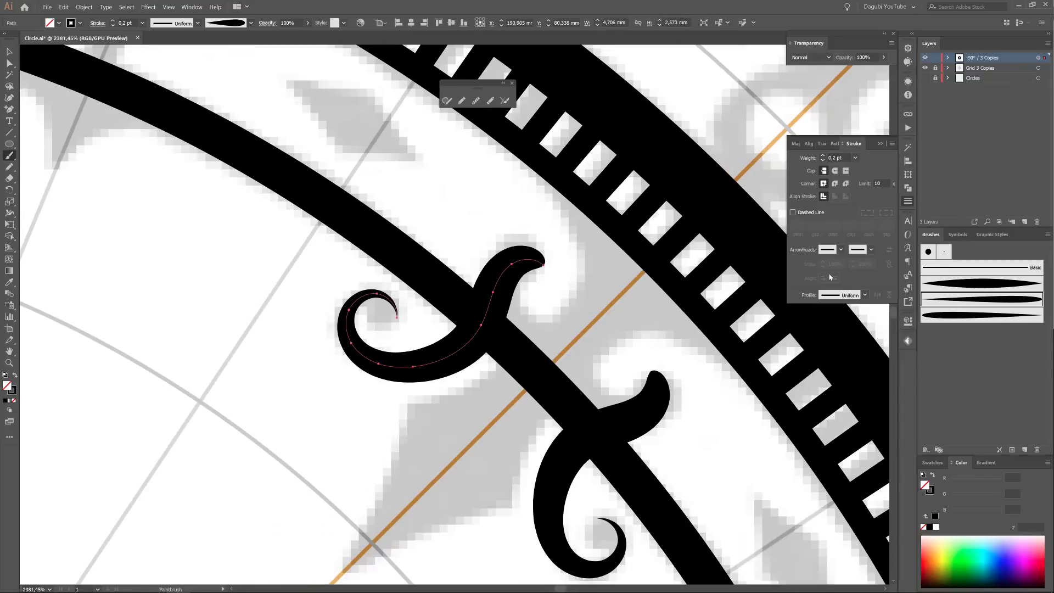
pyautogui.press('Delete')
# Trace half of the curled ornament between the dashed ring and inner ring at the diagonal guide, with black fill and no stroke
pyautogui.press('n')
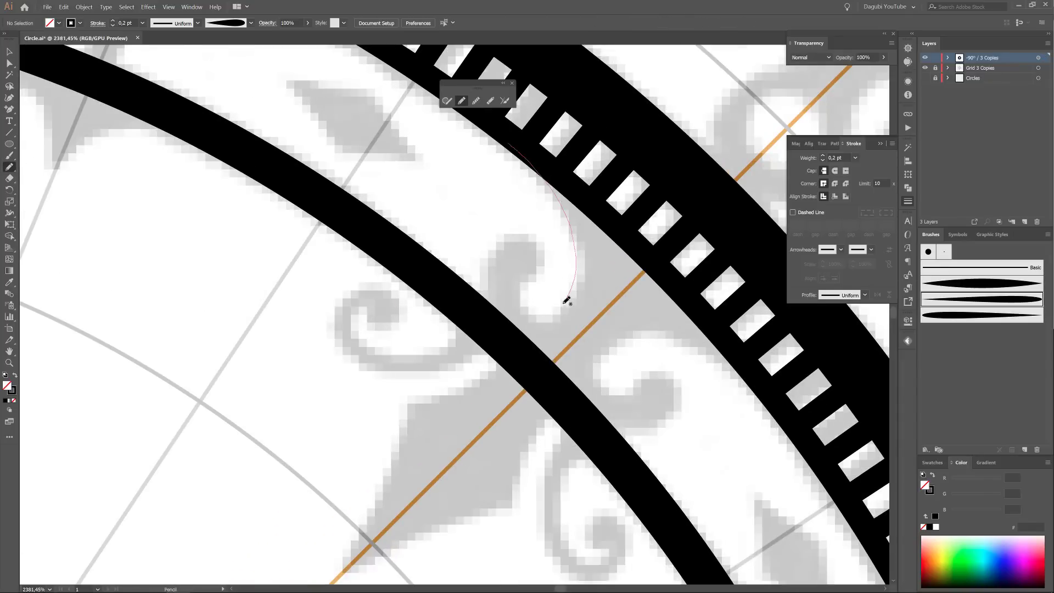
pyautogui.moveTo(537, 277); pyautogui.dragTo(535, 278)
pyautogui.moveTo(534, 279); pyautogui.dragTo(539, 247)
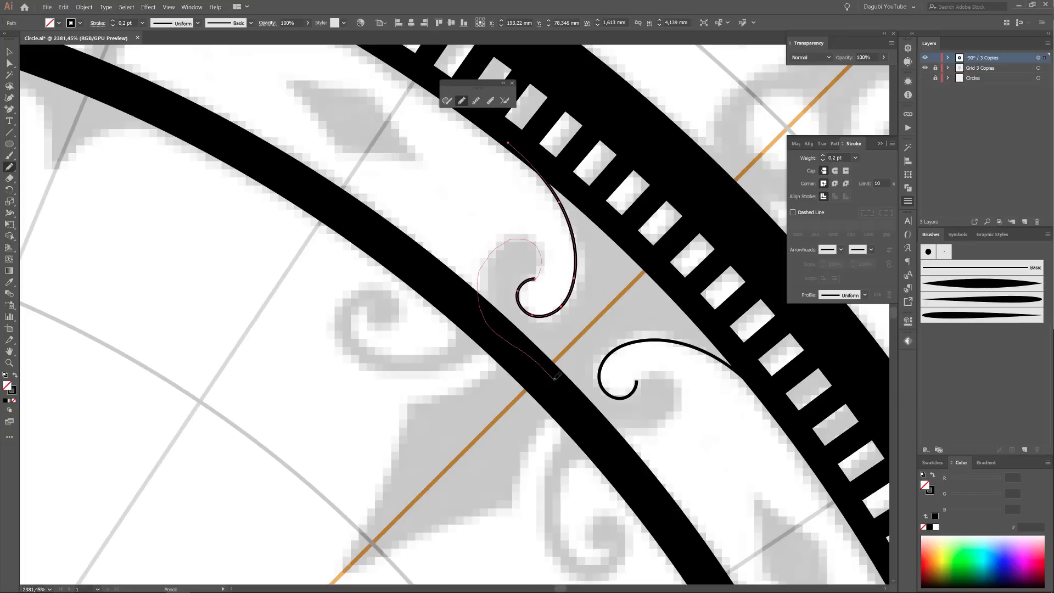
pyautogui.moveTo(602, 218); pyautogui.dragTo(508, 142)
pyautogui.click(928, 527)
pyautogui.press('x')
pyautogui.click(923, 527)
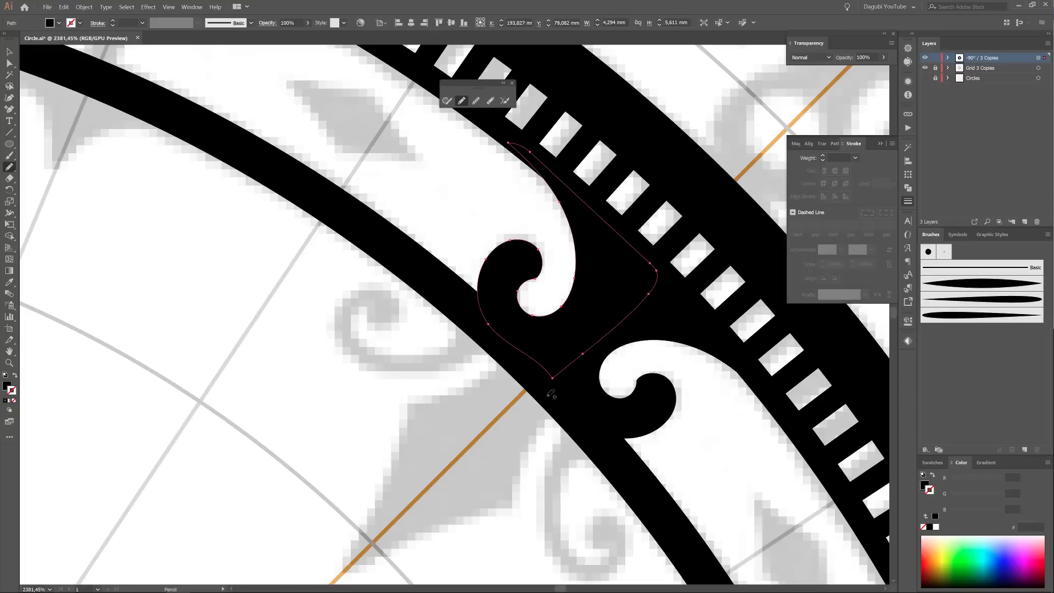
# Trace half of the spearhead inside the inner ring along the diagonal guide and fill it black
pyautogui.moveTo(499, 400); pyautogui.dragTo(525, 340)
pyautogui.moveTo(430, 341)
pyautogui.mouseDown()
pyautogui.moveTo(360, 526)
pyautogui.moveTo(601, 344)
pyautogui.moveTo(532, 298)
pyautogui.mouseUp()
pyautogui.click(925, 486)
pyautogui.click(929, 527)
# Trace the small spiral branching from the inner ring beside the diagonal spearhead and fill it black
pyautogui.moveTo(399, 230); pyautogui.dragTo(463, 289)
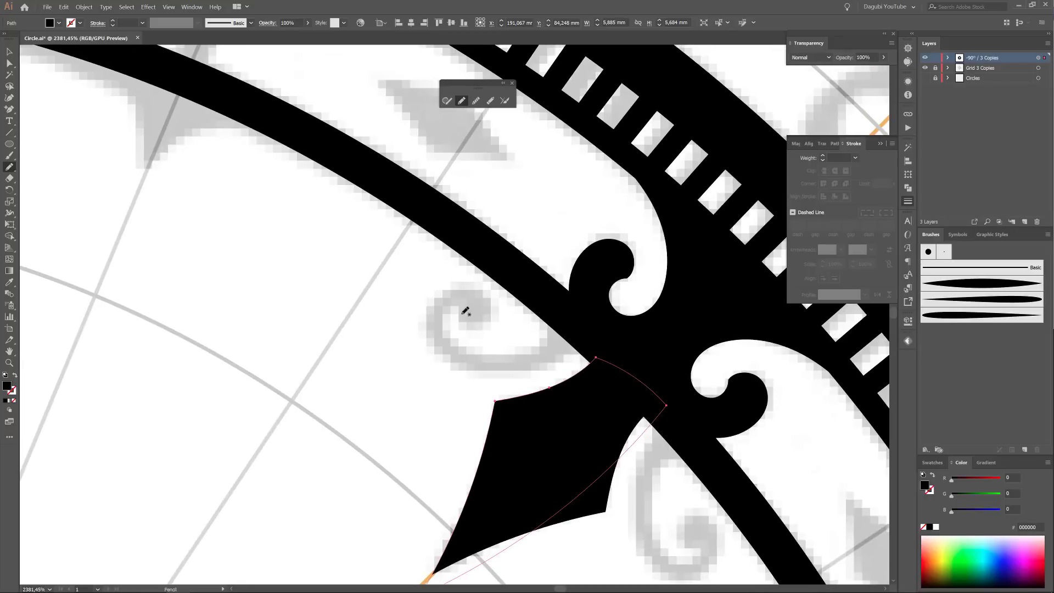
pyautogui.keyDown('ctrl'); pyautogui.click(585, 348); pyautogui.keyUp('ctrl')
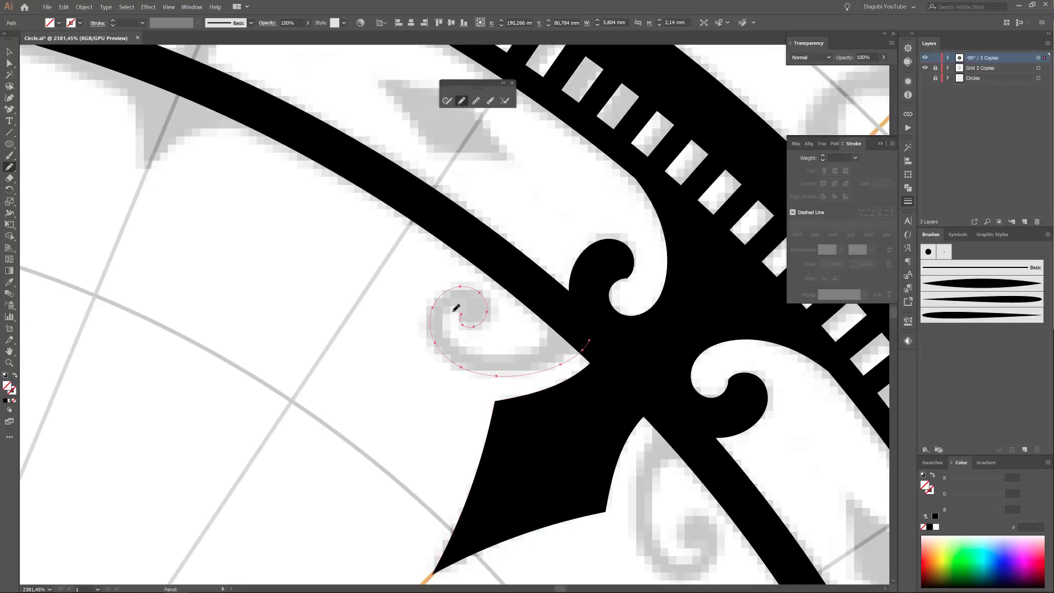
pyautogui.click(929, 528)
# Trace the small spike below the inner ring, midway between the vertical and diagonal spearheads, and fill it black
pyautogui.moveTo(623, 365); pyautogui.dragTo(558, 416)
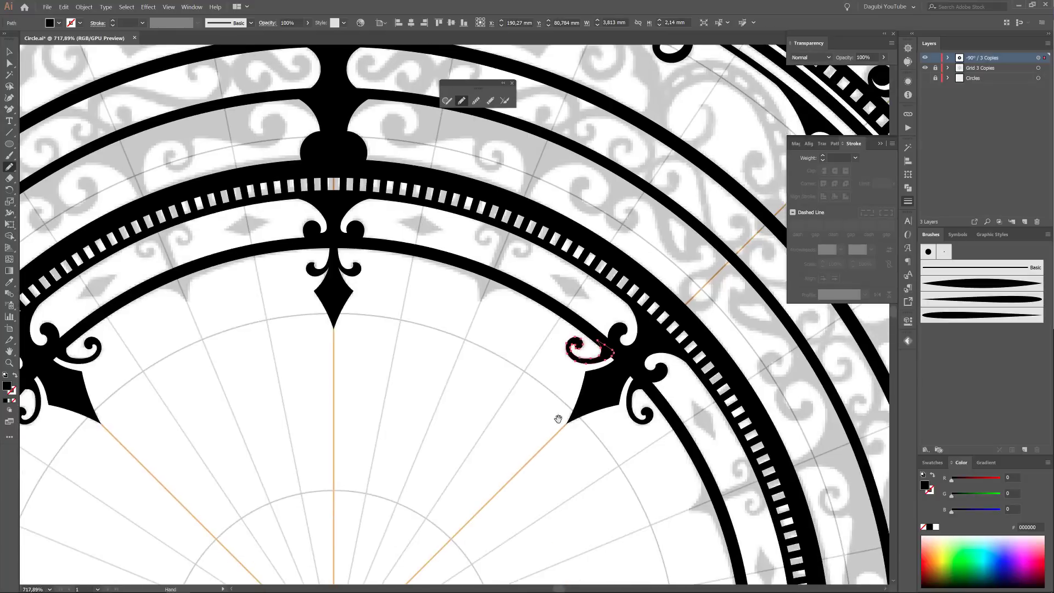
pyautogui.moveTo(473, 242); pyautogui.dragTo(505, 347)
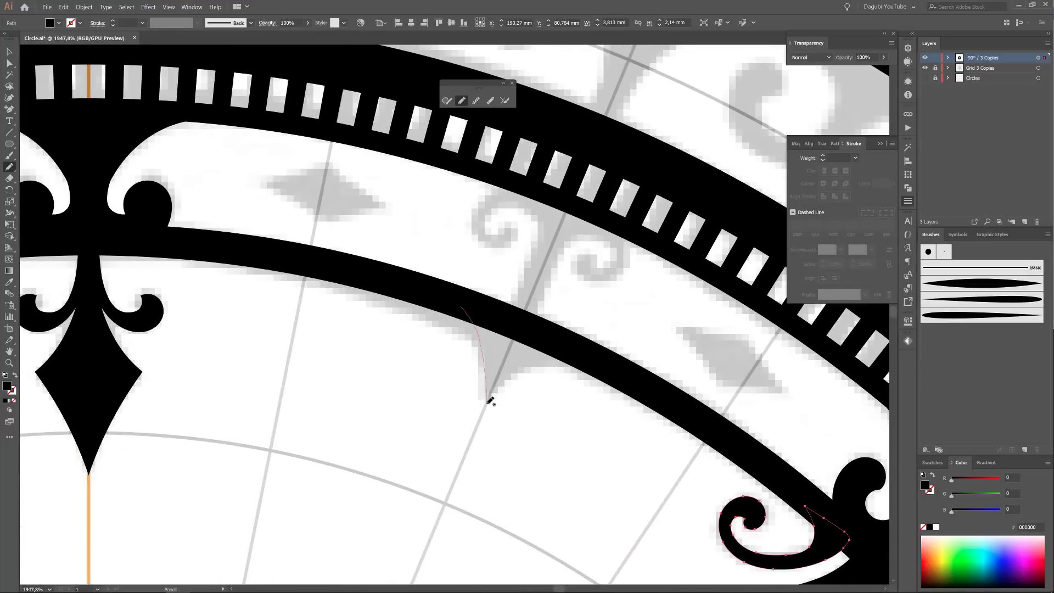
pyautogui.moveTo(490, 401); pyautogui.dragTo(529, 372)
pyautogui.click(930, 529)
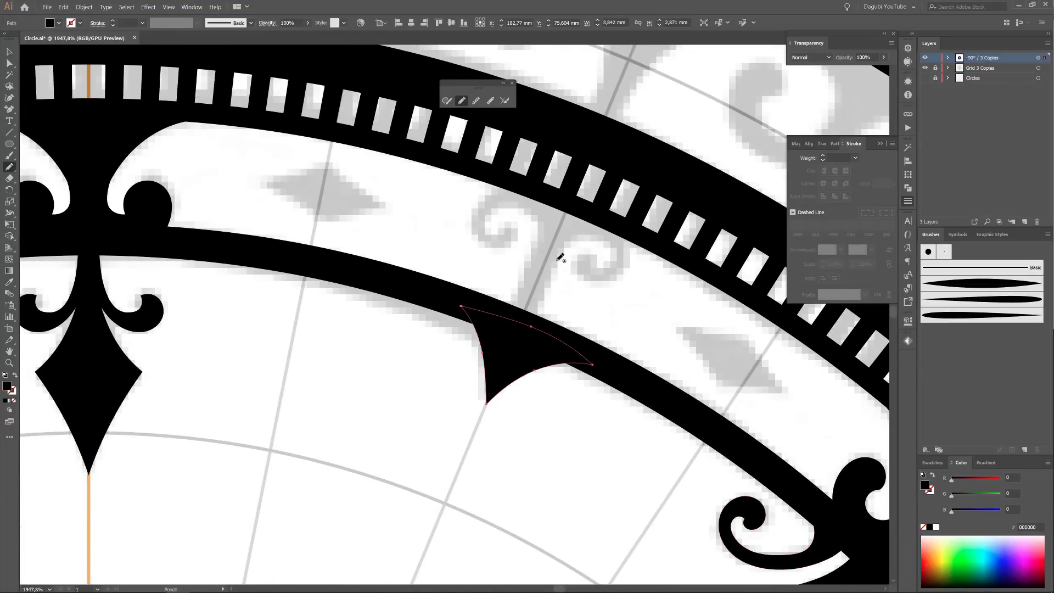
# Draw a straight bar from the spike to the dashed ring with the Line Segment tool, using a black 2.2 pt stroke
pyautogui.moveTo(597, 208); pyautogui.dragTo(526, 296)
pyautogui.press('\\')
pyautogui.moveTo(450, 404); pyautogui.dragTo(496, 293)
pyautogui.click(931, 494)
pyautogui.click(930, 527)
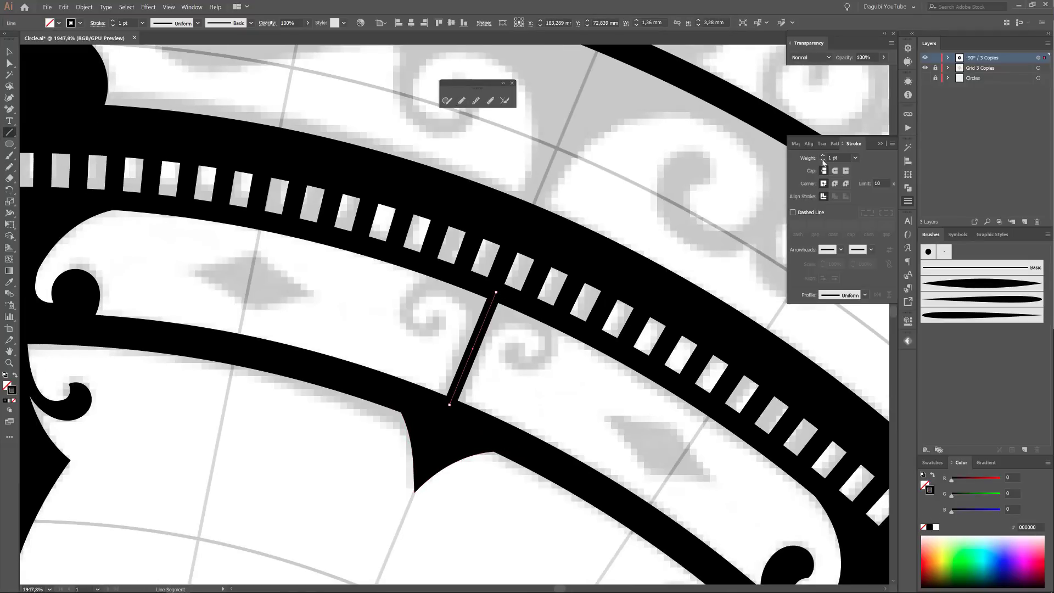
pyautogui.click(822, 161)
pyautogui.click(822, 155)
pyautogui.click(822, 155)
# Trace the small curl beside the connecting bar with the Pencil, with black fill and no stroke
pyautogui.hotkey('ctrl', 'shift', 'a')
pyautogui.press('n')
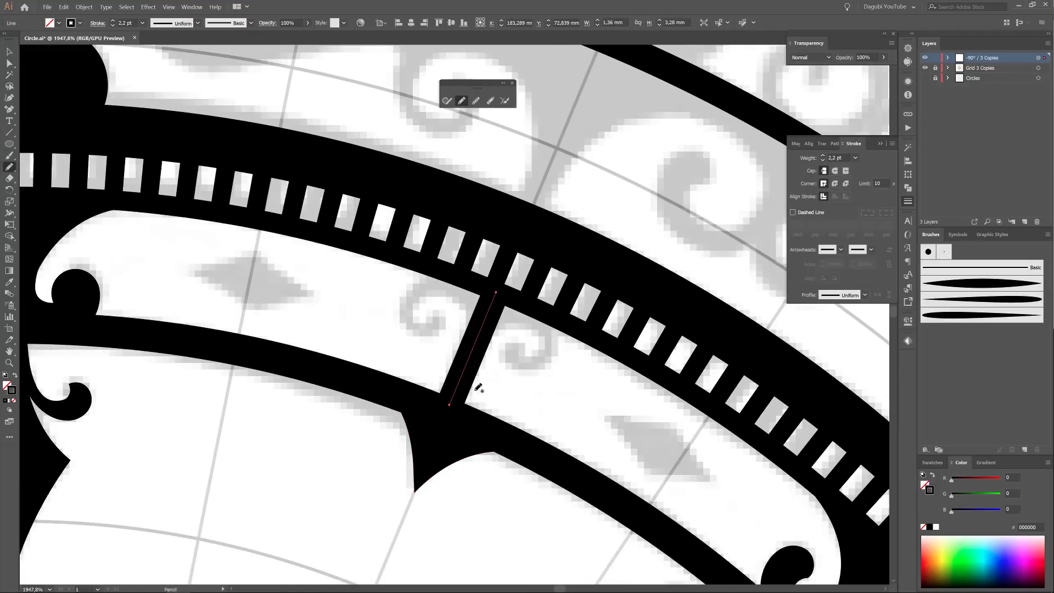
pyautogui.moveTo(540, 345); pyautogui.dragTo(487, 345)
pyautogui.click(929, 527)
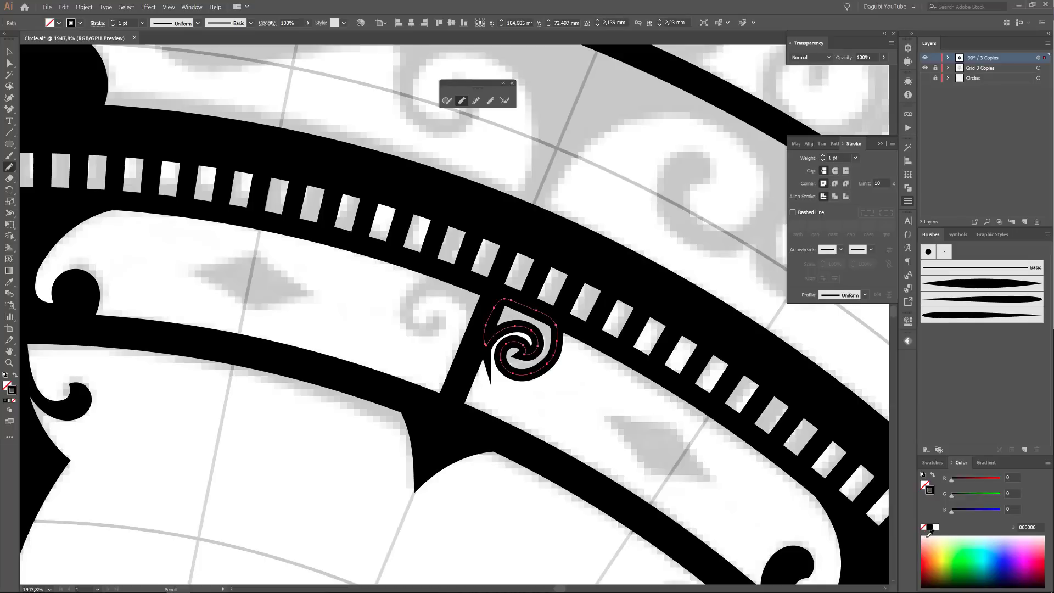
pyautogui.hotkey('ctrl', 'z')
pyautogui.click(924, 486)
pyautogui.click(929, 527)
# Smooth the outline of the small curl beside the connecting bar with the Smooth tool
pyautogui.scroll(3, 552, 349)
pyautogui.click(476, 100)
pyautogui.moveTo(546, 379); pyautogui.dragTo(497, 410)
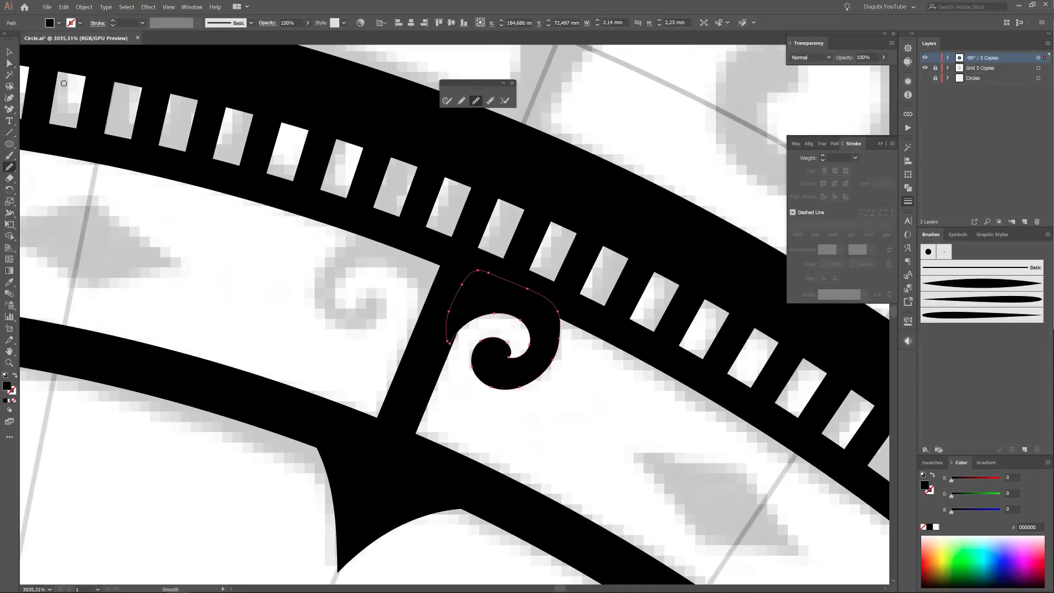
# Copy the curl to the other side of the connecting bar, mirror it and rotate it to match the reference
pyautogui.click(9, 63)
pyautogui.moveTo(497, 360); pyautogui.dragTo(350, 328)
pyautogui.click(822, 144)
pyautogui.click(892, 144)
pyautogui.click(909, 168)
pyautogui.press('e')
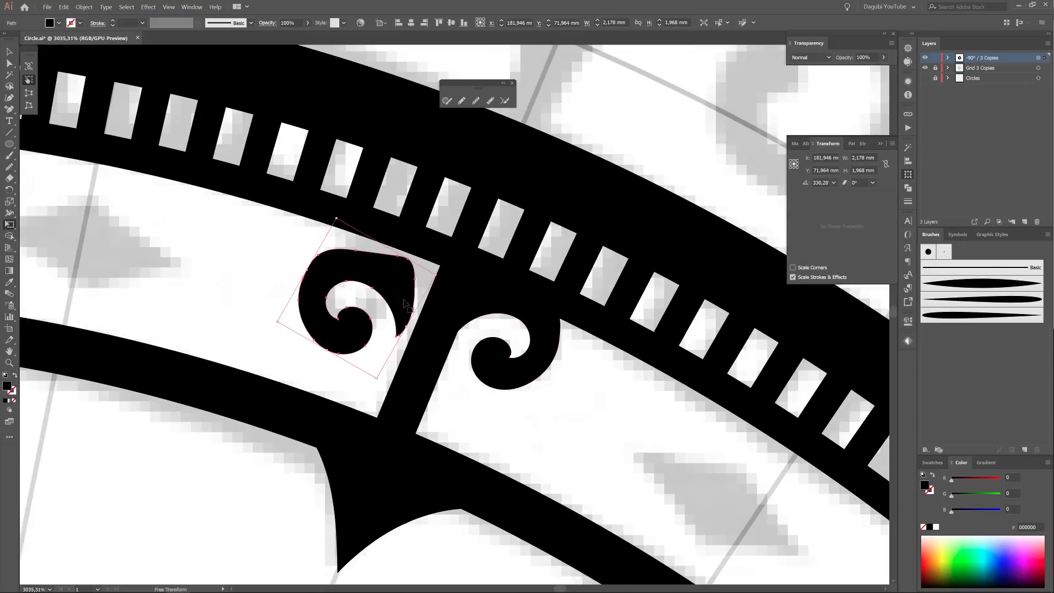
pyautogui.moveTo(439, 269); pyautogui.dragTo(469, 281)
pyautogui.keyDown('ctrl'); pyautogui.keyDown('shift'); pyautogui.click(532, 367); pyautogui.keyUp('shift'); pyautogui.keyUp('ctrl')
pyautogui.scroll(-5, 595, 409)
pyautogui.keyDown('ctrl'); pyautogui.click(452, 459); pyautogui.keyUp('ctrl')
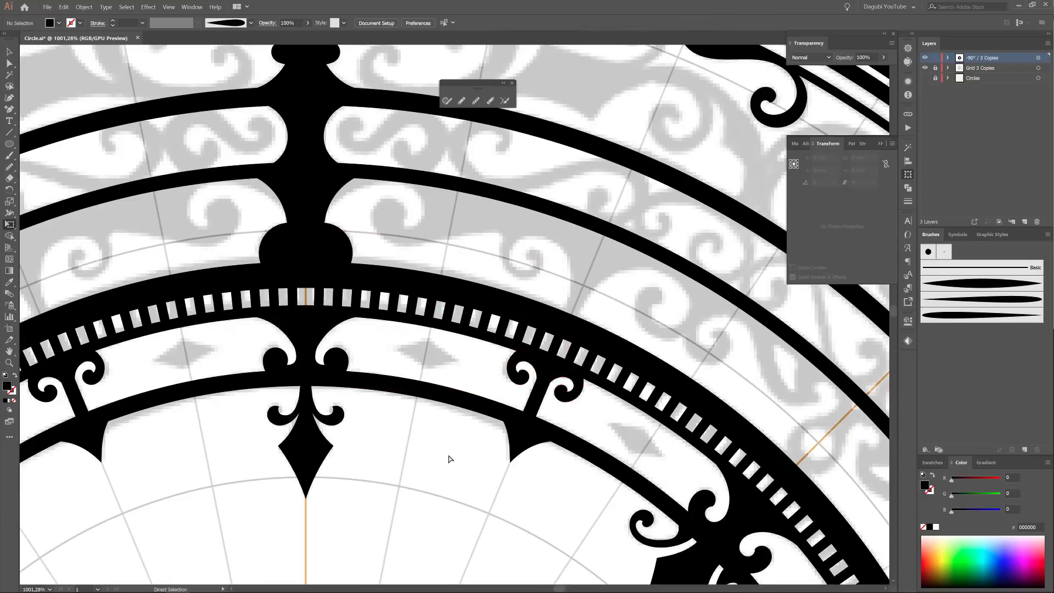
# Draw a black square about 1.53 mm wide near the first gray rhombus and rotate it by 45° into a diamond
pyautogui.scroll(-2, 508, 263)
pyautogui.scroll(5, 474, 266)
pyautogui.moveTo(10, 143); pyautogui.dragTo(50, 144)
pyautogui.moveTo(488, 282)
pyautogui.mouseDown()
pyautogui.moveTo(535, 305)
pyautogui.moveTo(514, 307)
pyautogui.mouseUp()
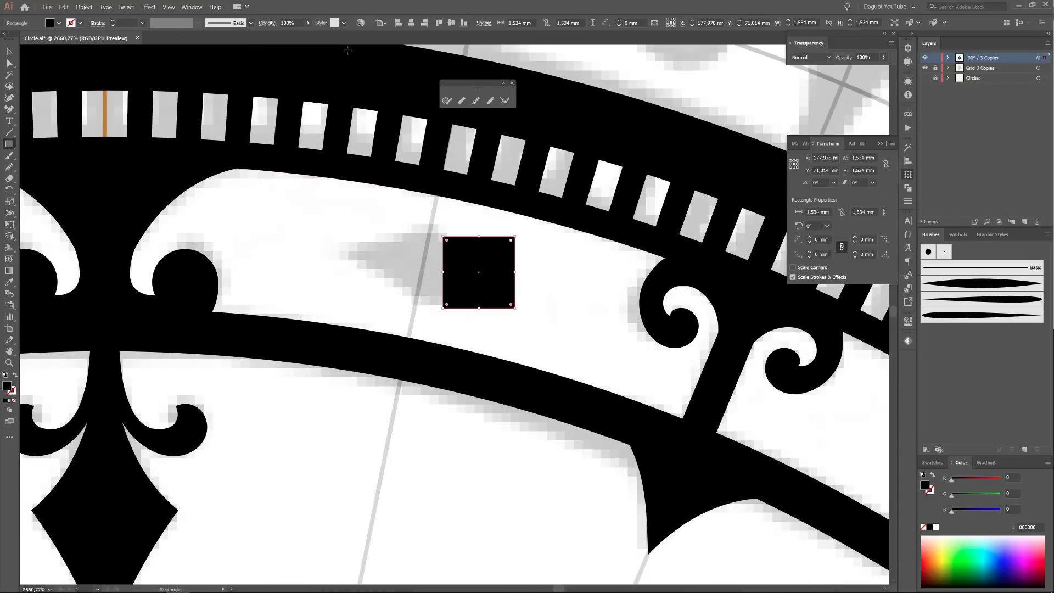
pyautogui.press('v')
pyautogui.moveTo(519, 234); pyautogui.dragTo(531, 271)
# Convert the rotated square to a plain path with Pathfinder Unite and flatten and widen it into a horizontal rhombus
pyautogui.press('e')
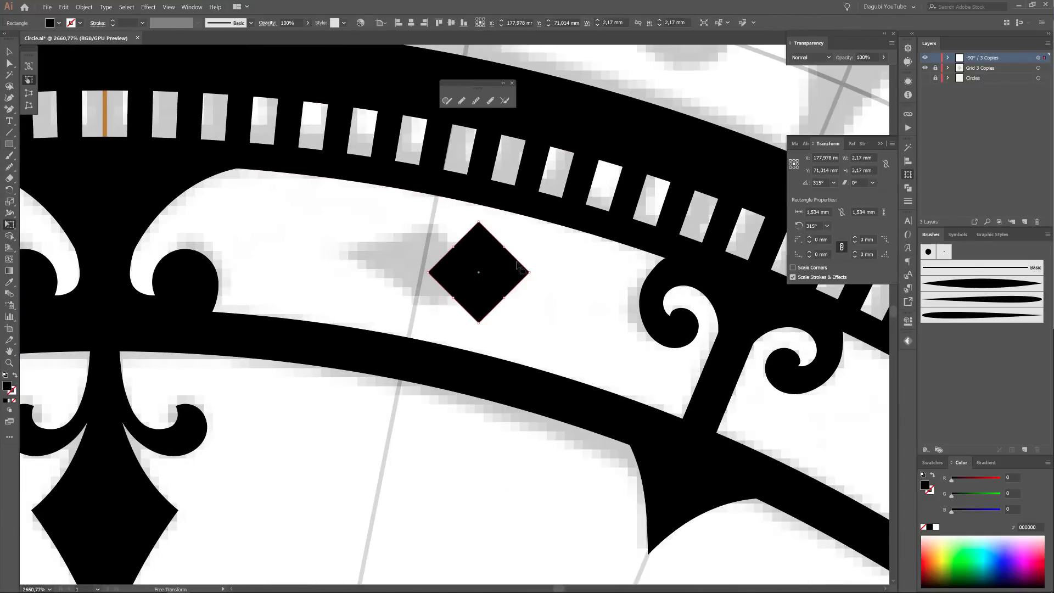
pyautogui.click(851, 143)
pyautogui.click(795, 170)
pyautogui.moveTo(479, 221); pyautogui.dragTo(477, 275)
pyautogui.moveTo(530, 298); pyautogui.dragTo(562, 302)
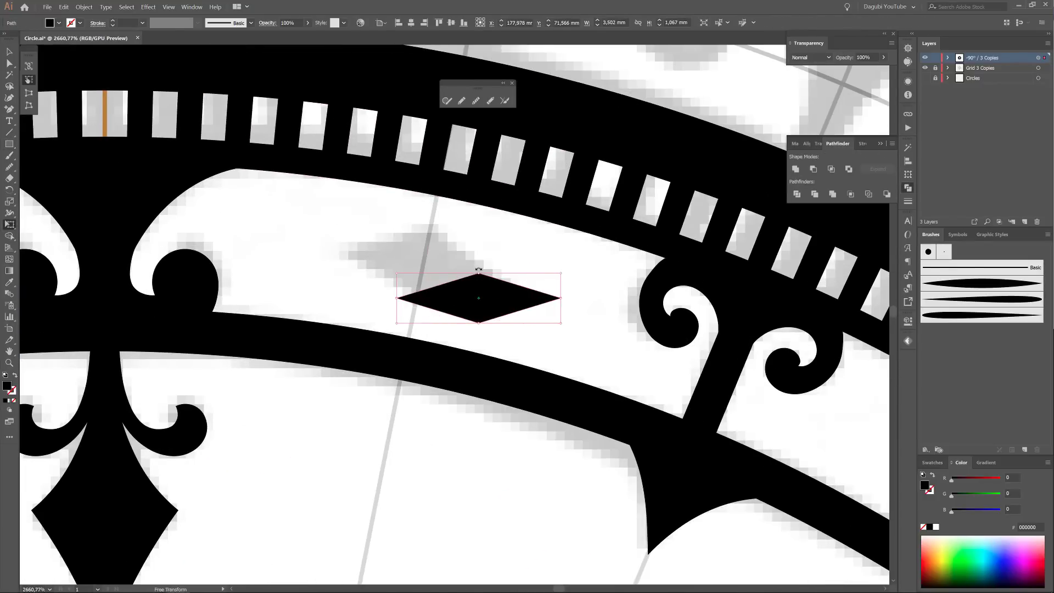
# Place the rhombus over the first gray rhombus, rotate it along the ring and scale it to about 3.8 × 1.4 mm
pyautogui.moveTo(478, 271); pyautogui.dragTo(480, 260)
pyautogui.moveTo(503, 299); pyautogui.dragTo(448, 269)
pyautogui.moveTo(518, 308); pyautogui.dragTo(572, 387)
pyautogui.moveTo(484, 285); pyautogui.dragTo(482, 291)
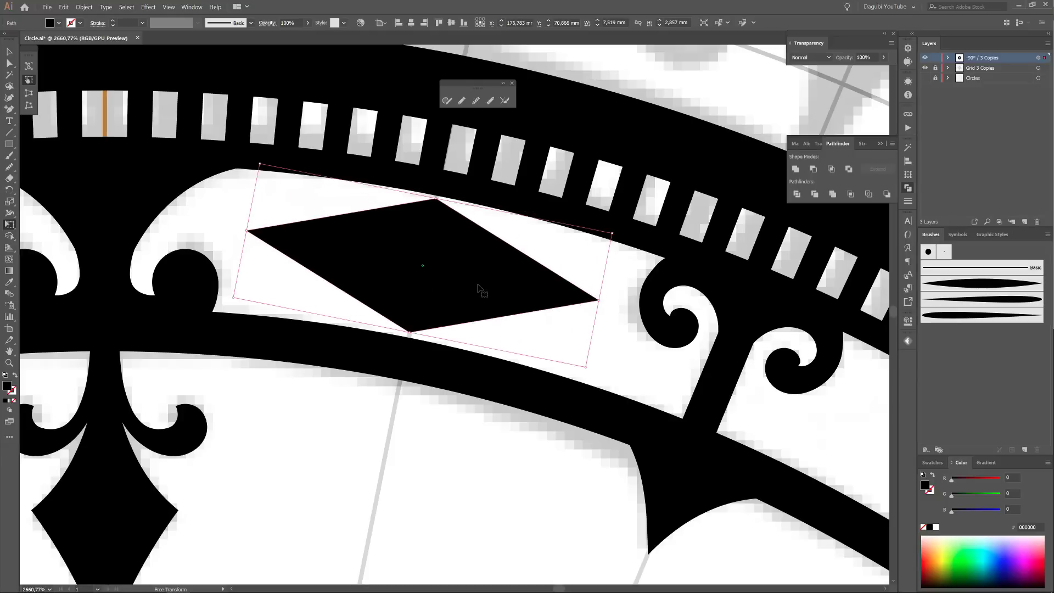
pyautogui.moveTo(584, 367); pyautogui.dragTo(501, 287)
# Copy the rhombus over the second gray rhombus, rotate it along the ring and fine-tune its position and size to match the reference
pyautogui.scroll(-4, 501, 287)
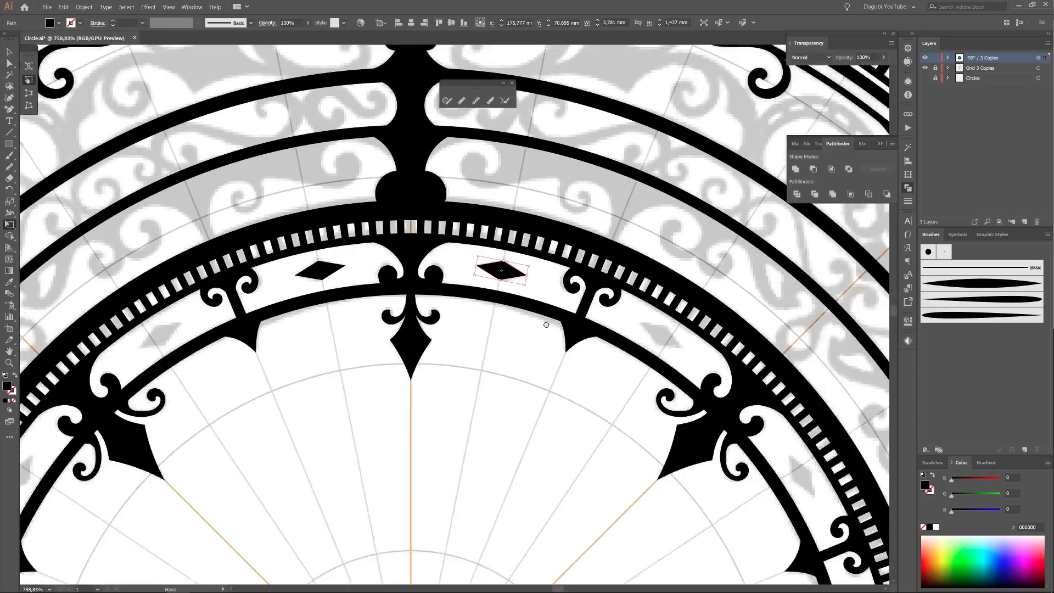
pyautogui.scroll(5, 616, 310)
pyautogui.moveTo(706, 404); pyautogui.dragTo(679, 376)
pyautogui.scroll(-2, 585, 324)
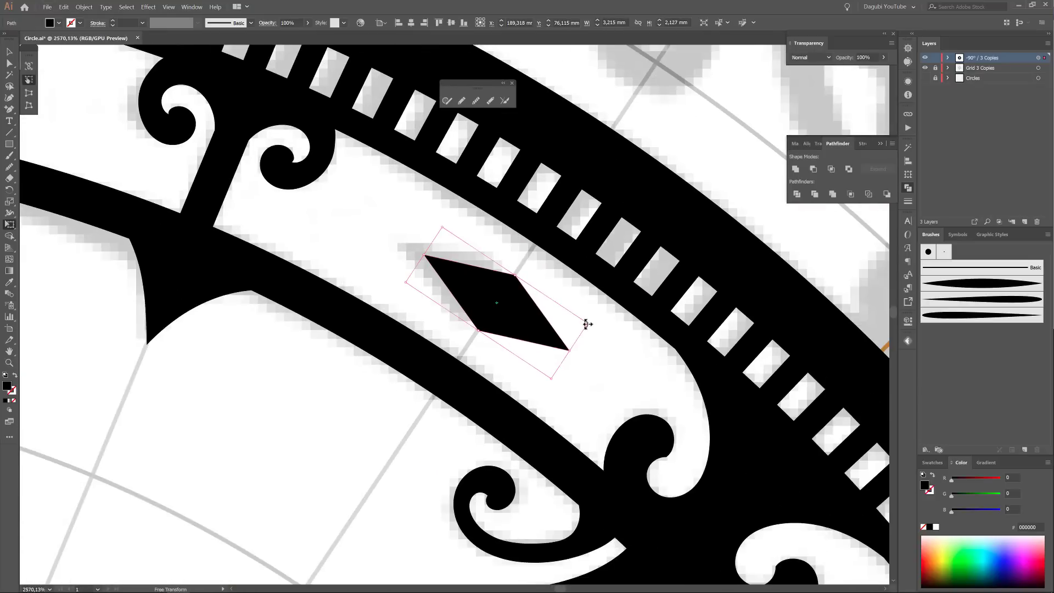
pyautogui.moveTo(588, 324); pyautogui.dragTo(680, 344)
pyautogui.scroll(4, 527, 302)
pyautogui.moveTo(531, 315); pyautogui.dragTo(532, 314)
pyautogui.moveTo(678, 172); pyautogui.dragTo(714, 164)
pyautogui.scroll(-3, 713, 219)
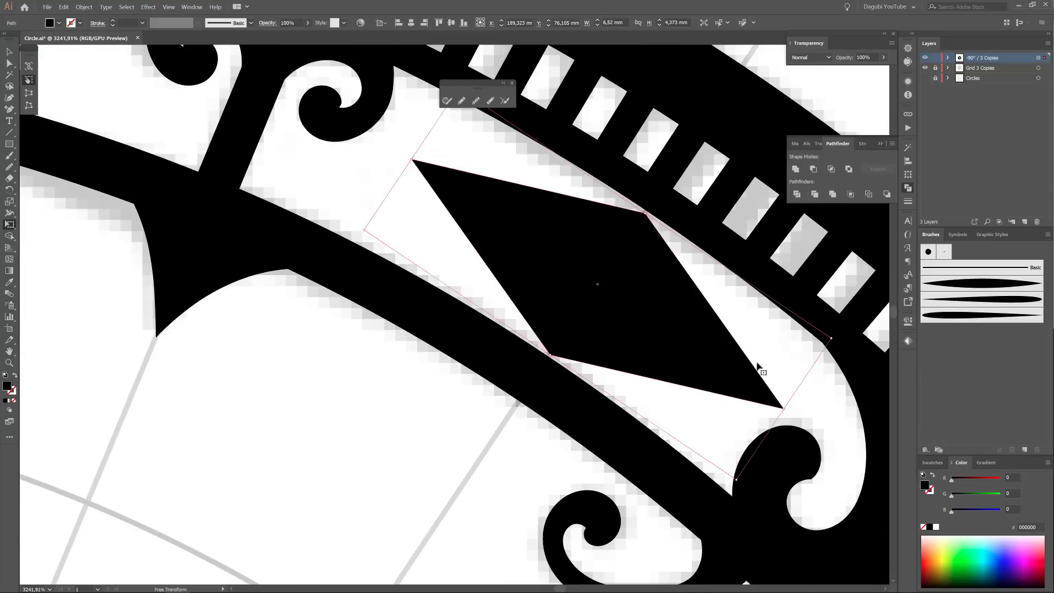
pyautogui.moveTo(829, 339); pyautogui.dragTo(739, 346)
pyautogui.scroll(-4, 760, 368)
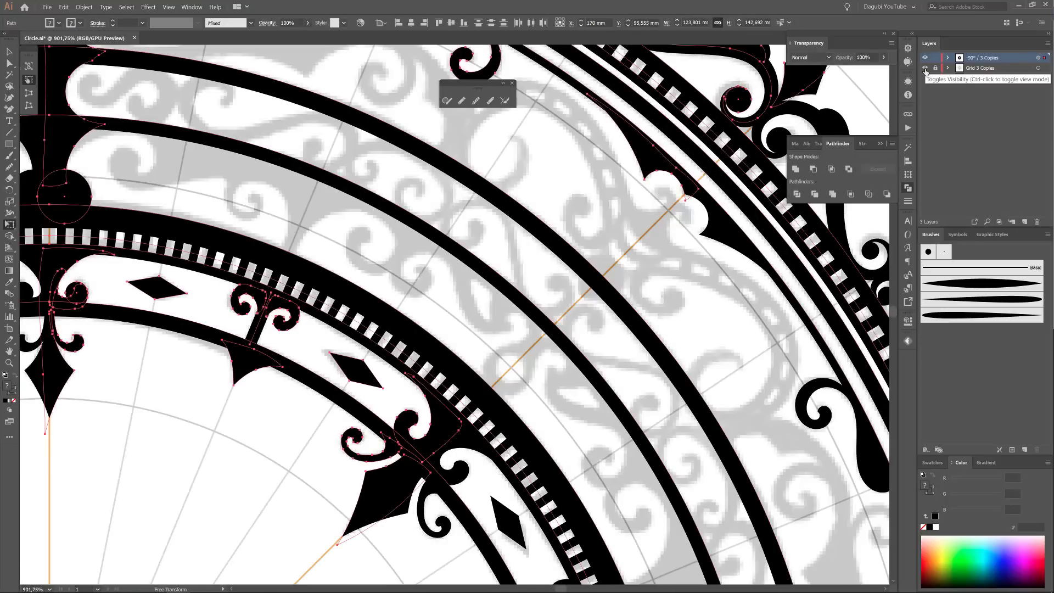
# Clear the selection and trace the first scroll beside the central column's round base with the Pencil, about 10.2 × 3.8 mm
pyautogui.moveTo(323, 137); pyautogui.dragTo(525, 314)
pyautogui.press('n')
pyautogui.hotkey('ctrl', 'shift', 'a')
pyautogui.scroll(2, 426, 363)
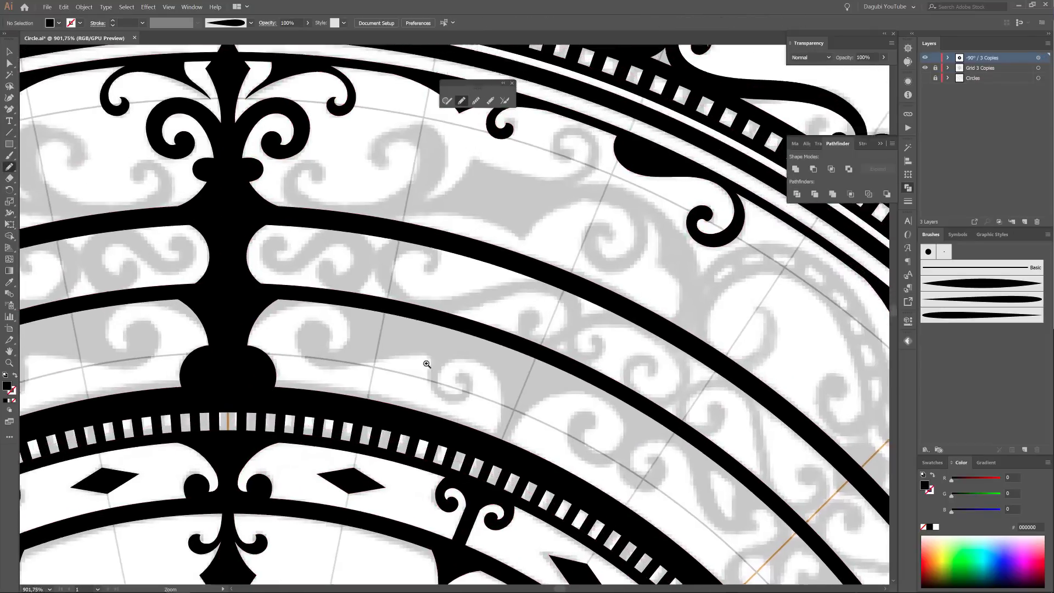
pyautogui.moveTo(426, 364); pyautogui.dragTo(423, 295)
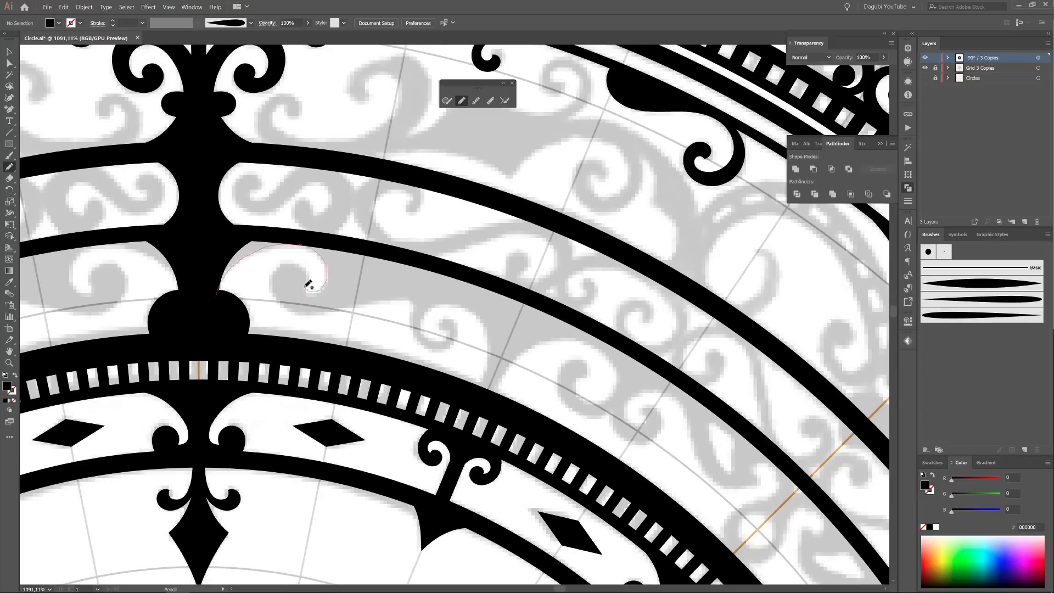
pyautogui.moveTo(307, 287); pyautogui.dragTo(305, 287)
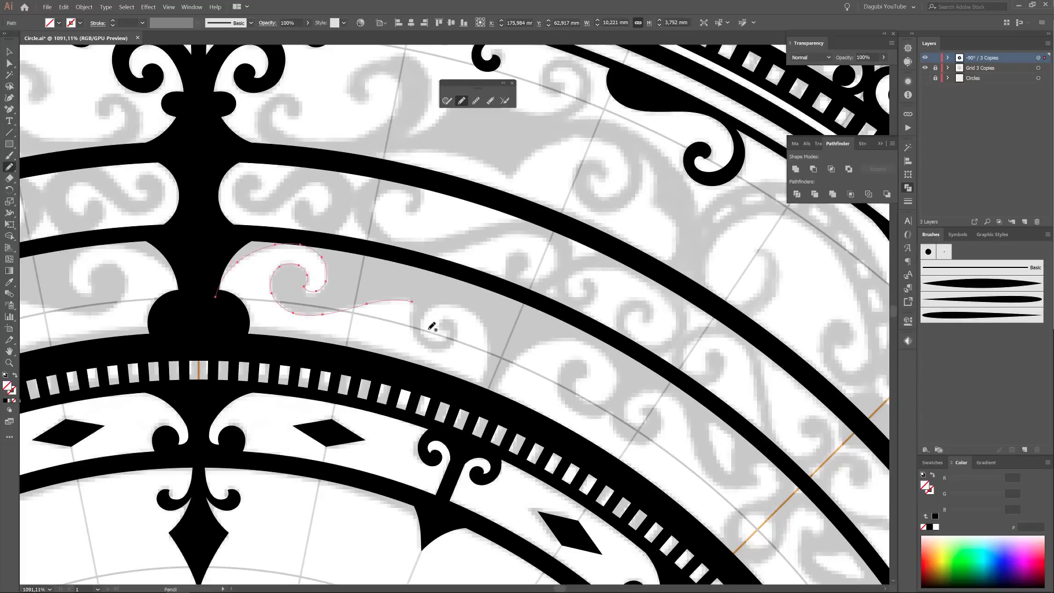
# Reshape the beginning of the scroll outline by moving its start anchor into the column and smoothing the curve over the first curl
pyautogui.scroll(5, 316, 265)
pyautogui.click(12, 65)
pyautogui.moveTo(55, 329); pyautogui.dragTo(186, 327)
pyautogui.moveTo(126, 407); pyautogui.dragTo(250, 260)
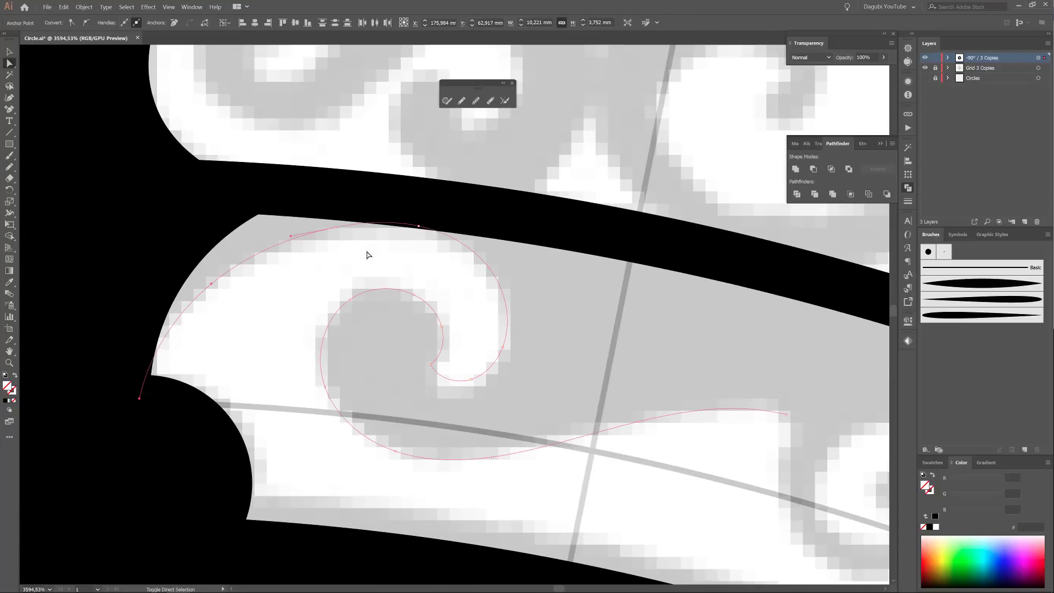
pyautogui.moveTo(139, 398); pyautogui.dragTo(133, 401)
pyautogui.click(436, 301)
pyautogui.click(489, 268)
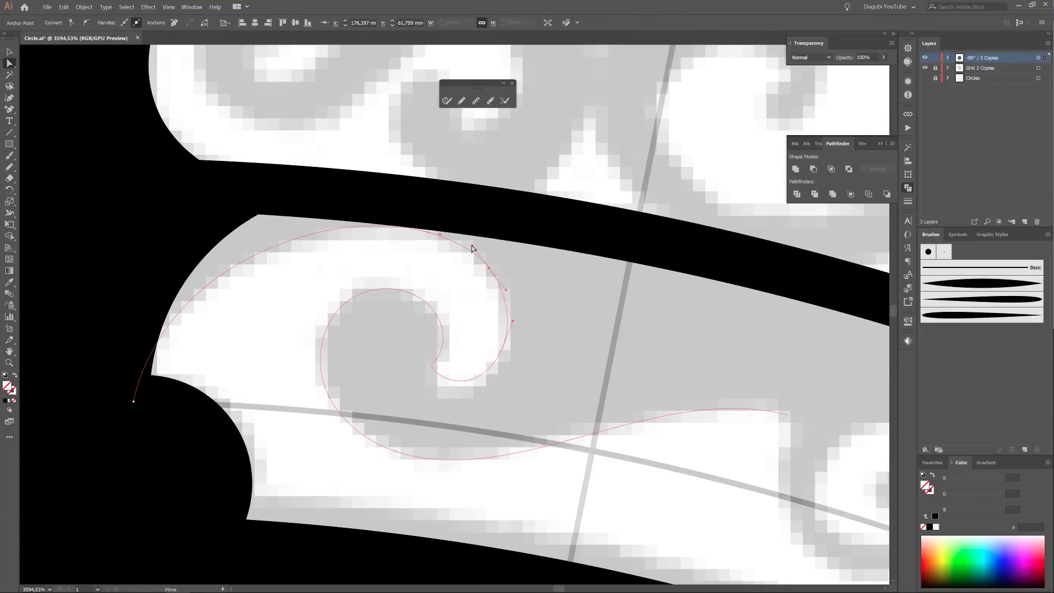
pyautogui.scroll(-1, 563, 369)
# Continue the Pencil outline around the second, smaller curl and down into the dashed ring
pyautogui.press('n')
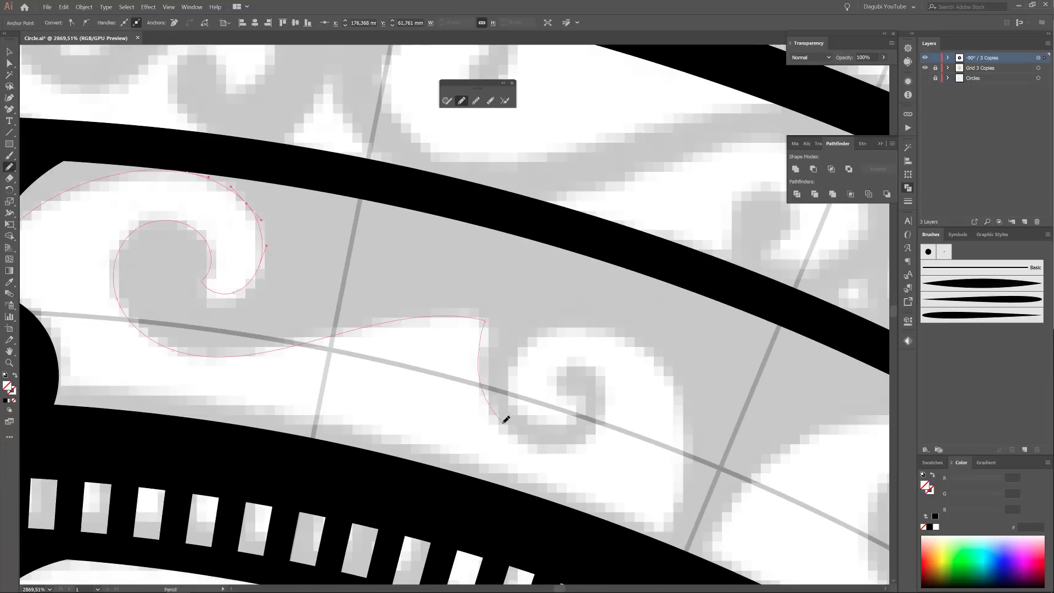
pyautogui.moveTo(575, 397); pyautogui.dragTo(575, 396)
pyautogui.moveTo(575, 396); pyautogui.dragTo(562, 416)
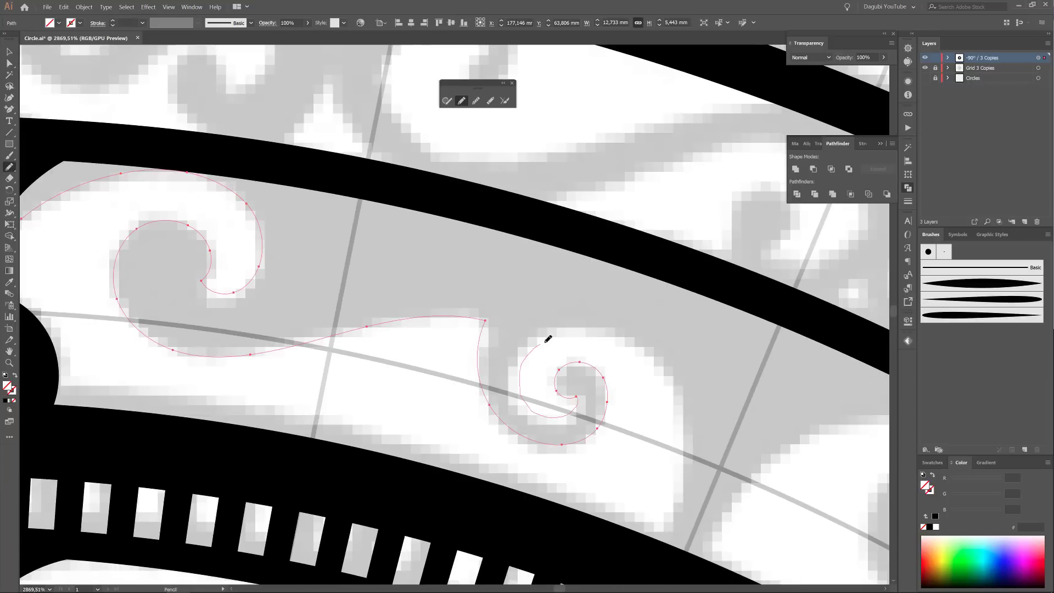
pyautogui.moveTo(657, 550); pyautogui.dragTo(658, 550)
# Extend the outline along the dashed ring and trace around the large third curl with the Pencil
pyautogui.moveTo(753, 416); pyautogui.dragTo(384, 256)
pyautogui.moveTo(289, 390); pyautogui.dragTo(333, 409)
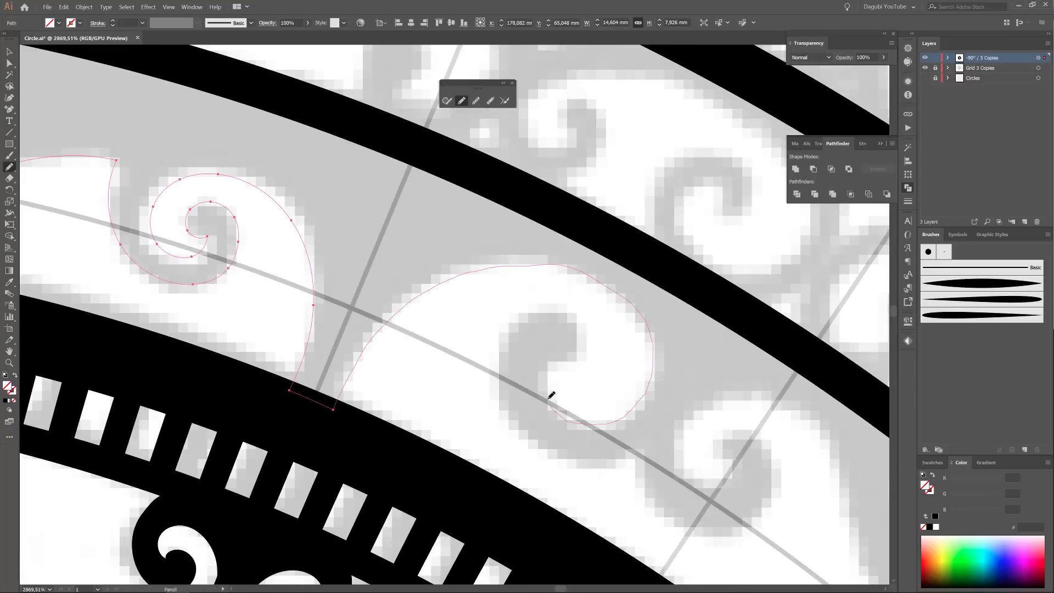
pyautogui.moveTo(550, 396); pyautogui.dragTo(560, 359)
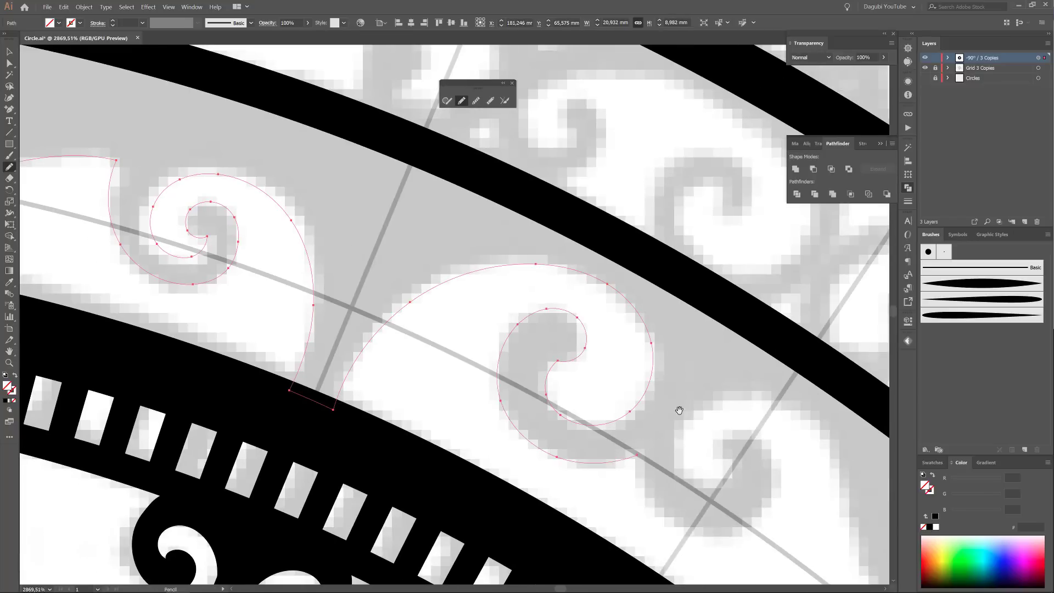
# Trace the fourth curl and the hooked scroll, then follow the round opening and the diagonal axis up to the ring above
pyautogui.moveTo(679, 411); pyautogui.dragTo(379, 290)
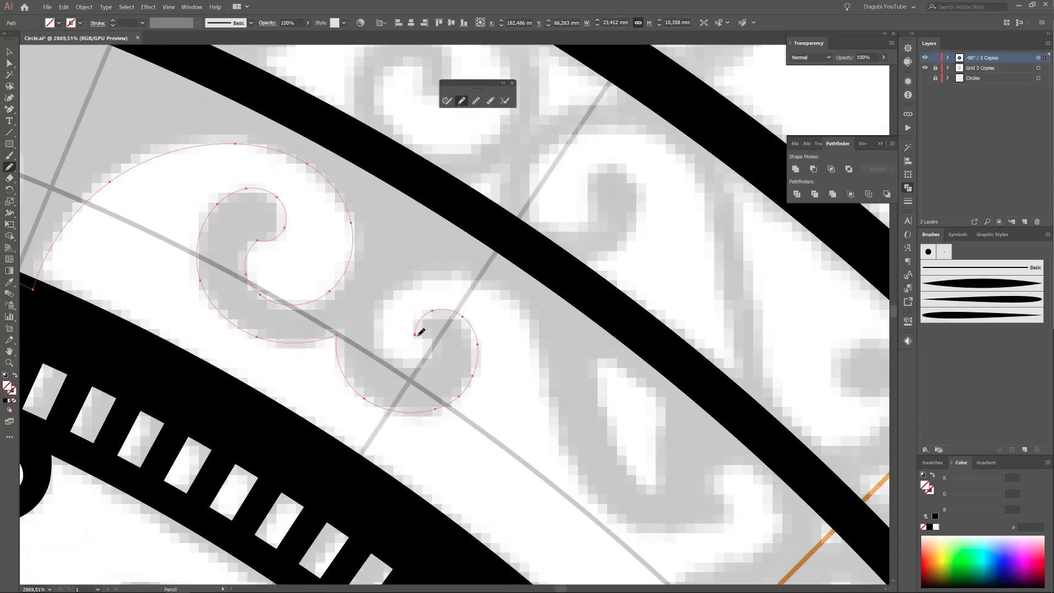
pyautogui.moveTo(633, 511)
pyautogui.mouseDown()
pyautogui.moveTo(725, 515)
pyautogui.moveTo(509, 303)
pyautogui.mouseUp()
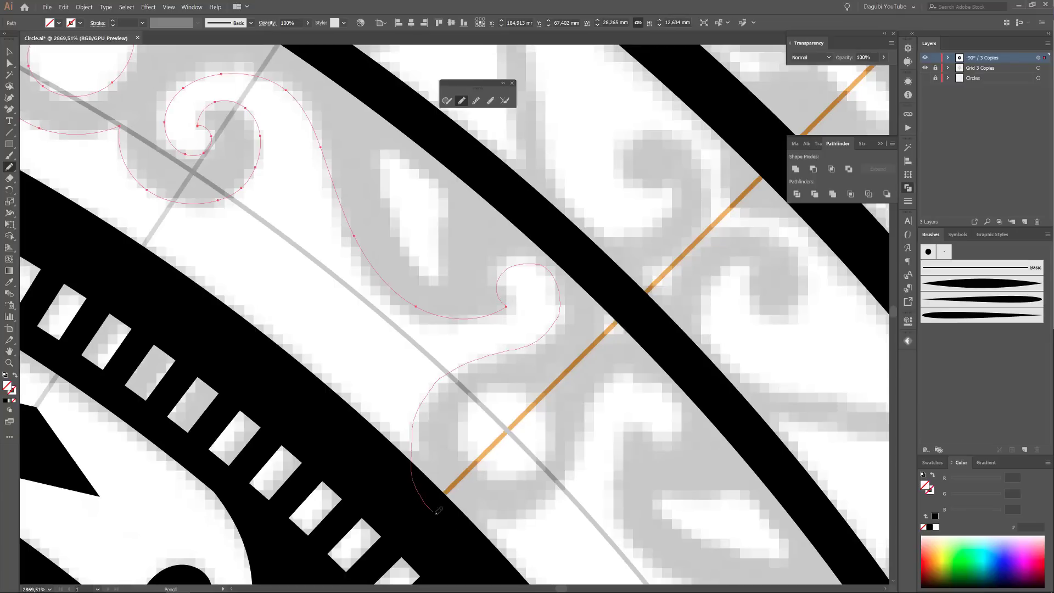
pyautogui.moveTo(438, 510); pyautogui.dragTo(476, 475)
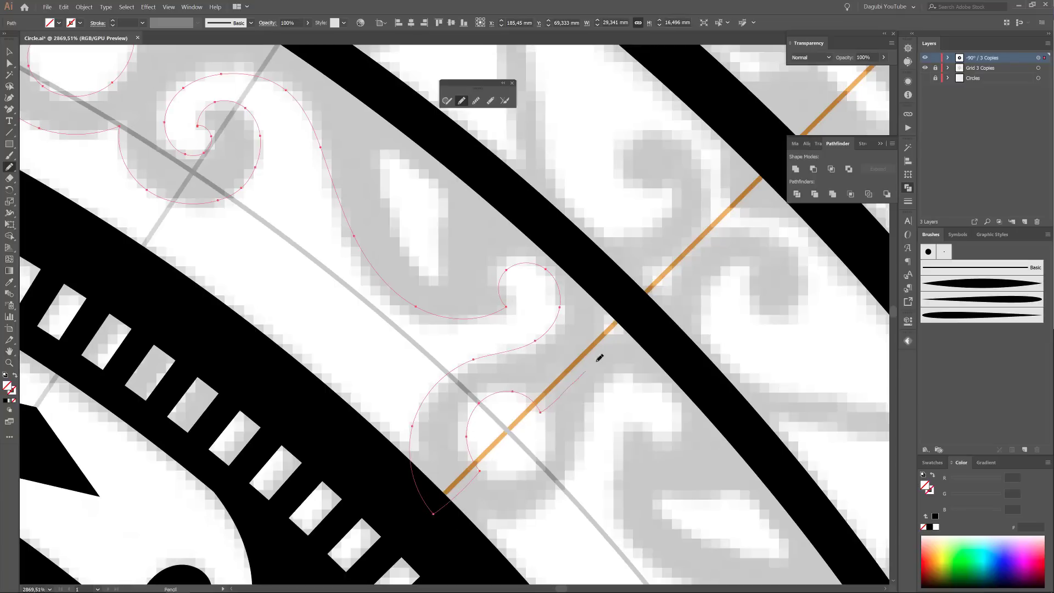
pyautogui.moveTo(642, 319); pyautogui.dragTo(339, 56)
# Close the outline with the Pen tool, following the ring above the scrolls back into the central column
pyautogui.moveTo(357, 157); pyautogui.dragTo(743, 497)
pyautogui.moveTo(725, 397)
pyautogui.mouseDown()
pyautogui.moveTo(414, 217)
pyautogui.moveTo(87, 80)
pyautogui.mouseUp()
pyautogui.hotkey('ctrl', 'z')
pyautogui.click(10, 109)
pyautogui.click(726, 397)
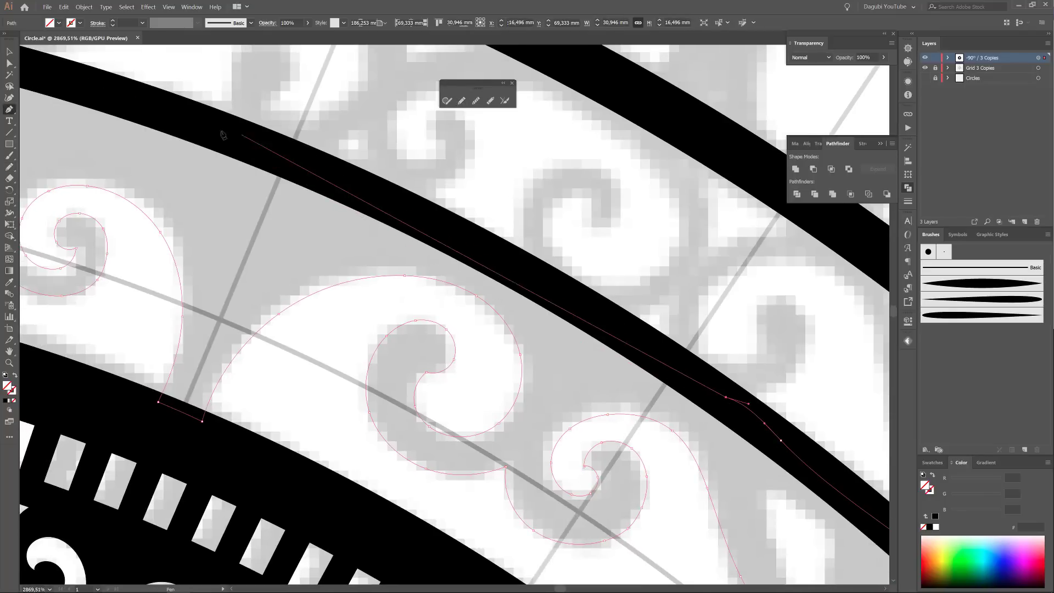
pyautogui.moveTo(218, 129); pyautogui.dragTo(113, 103)
pyautogui.moveTo(252, 154)
pyautogui.mouseDown()
pyautogui.moveTo(713, 381)
pyautogui.moveTo(894, 408)
pyautogui.mouseUp()
pyautogui.scroll(-3, 364, 266)
pyautogui.moveTo(274, 255); pyautogui.dragTo(182, 271)
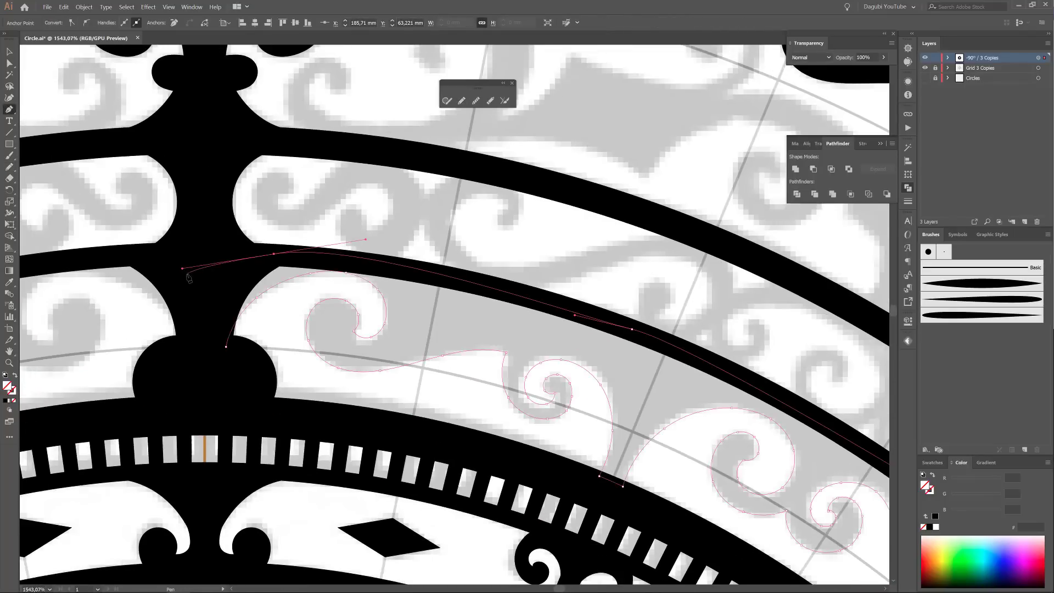
pyautogui.click(191, 285)
pyautogui.click(196, 360)
# Fill the closed scroll ornament with black sampled from the existing artwork
pyautogui.press('i')
pyautogui.click(703, 363)
pyautogui.scroll(-5, 415, 108)
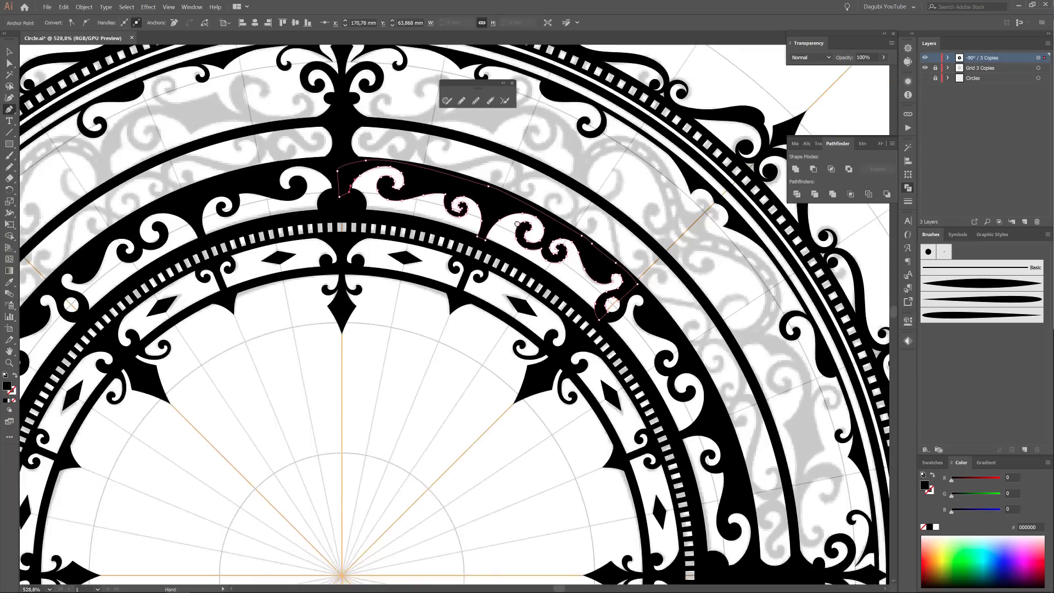
# Compare the whole artwork with the reference by hiding and showing the grid and artwork layers in turn
pyautogui.hotkey('ctrl', '0')
pyautogui.keyDown('ctrl'); pyautogui.click(814, 271); pyautogui.keyUp('ctrl')
pyautogui.press('p')
pyautogui.click(924, 68)
pyautogui.click(925, 68)
pyautogui.click(925, 57)
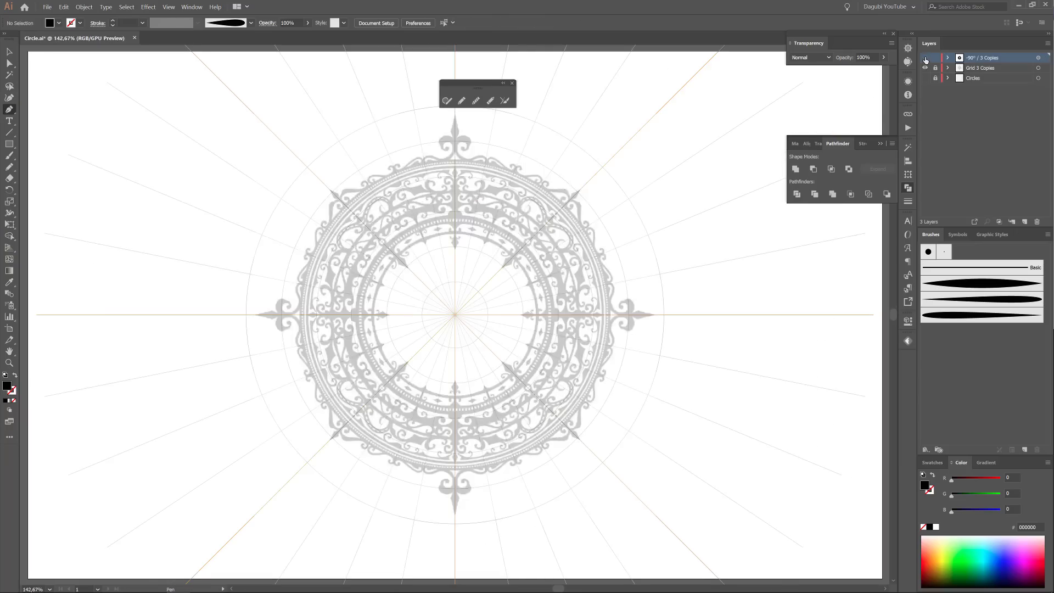
pyautogui.click(925, 58)
# Create a new Calligraphic Brush with the default angle of 0° and roundness of 100%
pyautogui.scroll(7, 480, 195)
pyautogui.scroll(3, 513, 244)
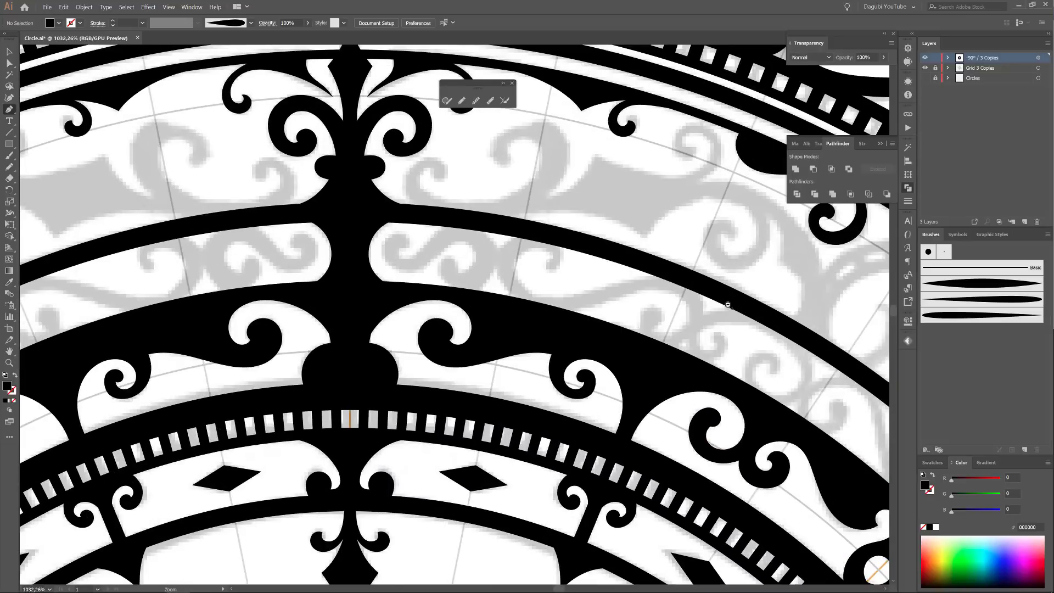
pyautogui.scroll(-1, 728, 304)
pyautogui.click(1025, 449)
pyautogui.click(383, 289)
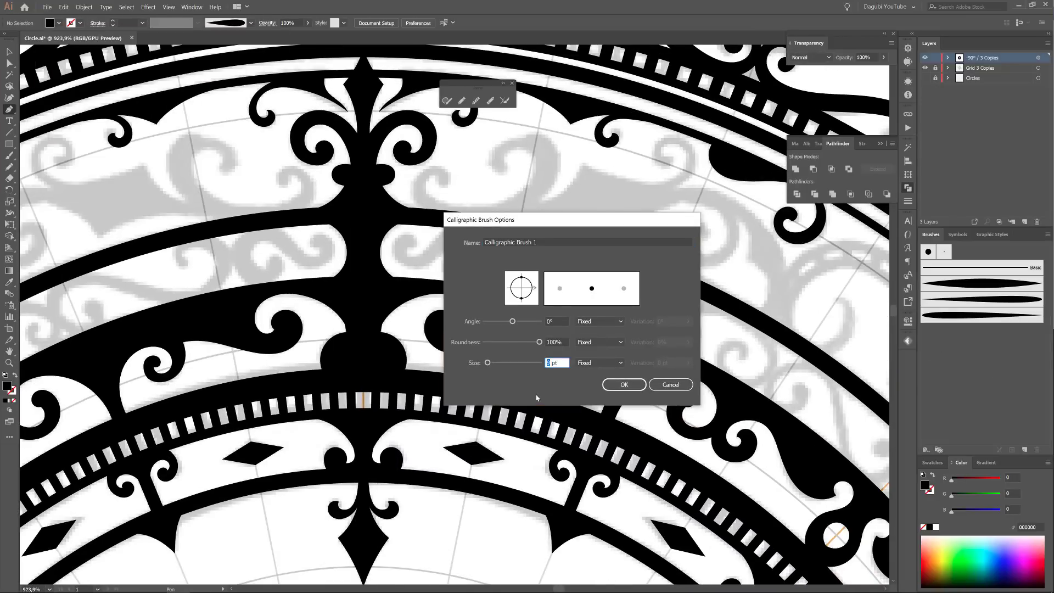
pyautogui.click(624, 385)
# Try painting the S-shaped scroll beside the central column with the calligraphic brush, reducing the stroke to 0.5 pt
pyautogui.press('b')
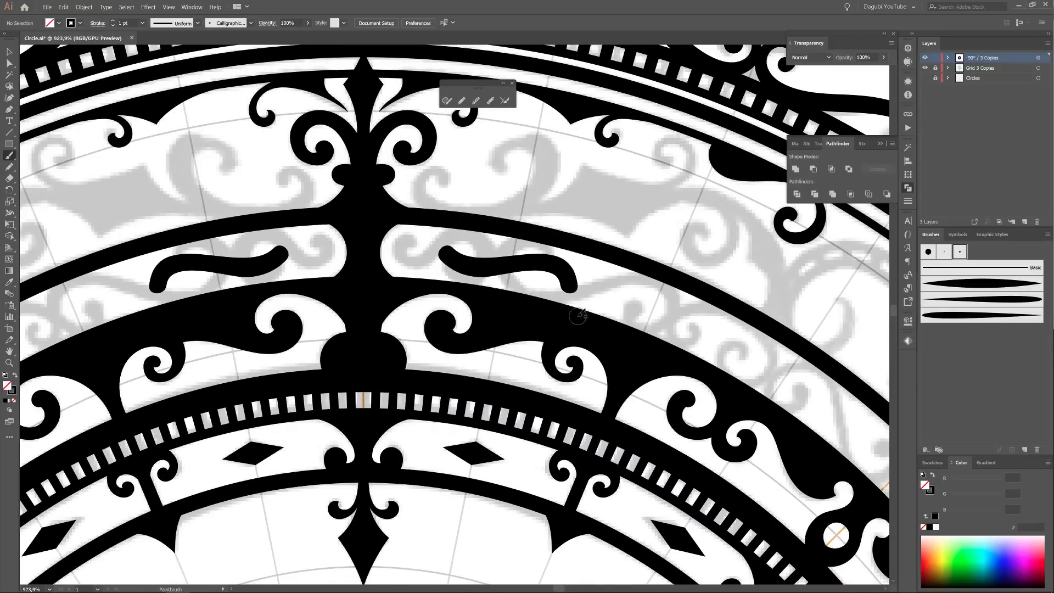
pyautogui.click(114, 25)
pyautogui.click(113, 26)
pyautogui.moveTo(463, 249); pyautogui.dragTo(596, 296)
pyautogui.hotkey('ctrl', 'z')
pyautogui.scroll(3, 466, 249)
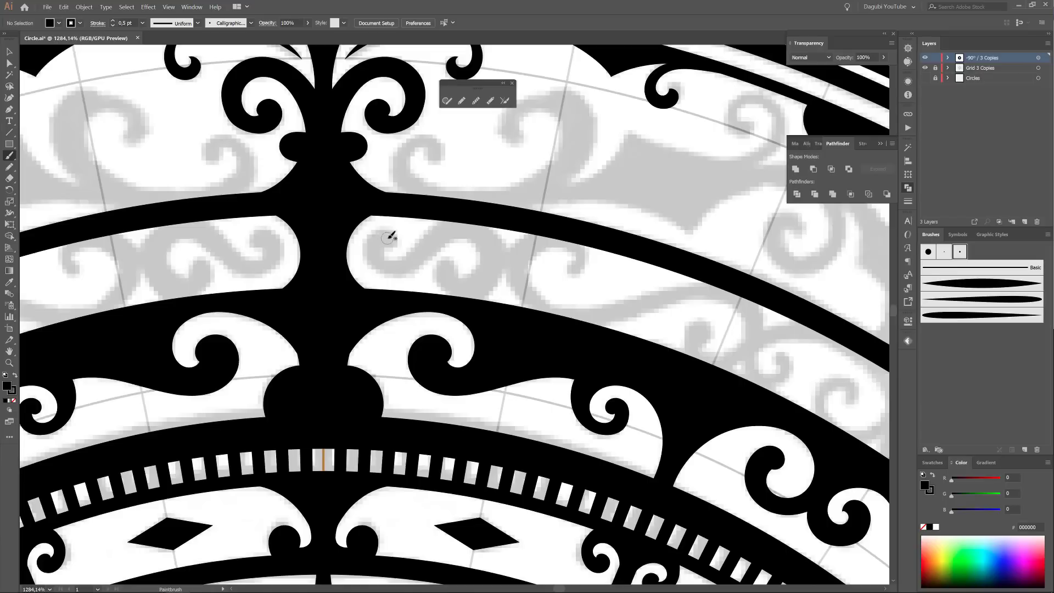
pyautogui.moveTo(389, 237)
pyautogui.mouseDown()
pyautogui.moveTo(413, 258)
pyautogui.moveTo(486, 236)
pyautogui.moveTo(470, 273)
pyautogui.mouseUp()
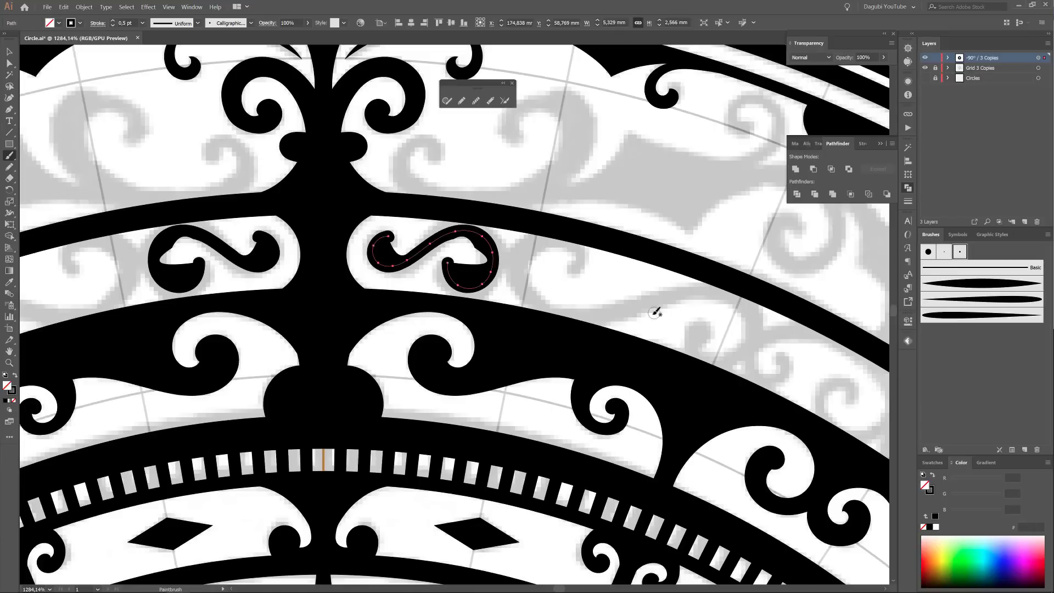
pyautogui.hotkey('ctrl', 'z')
# Draw a black rounded bar about 7.3 × 0.8 mm, save it as an Art Brush and delete the bar
pyautogui.moveTo(11, 149); pyautogui.dragTo(33, 154)
pyautogui.moveTo(607, 166); pyautogui.dragTo(701, 172)
pyautogui.click(1024, 452)
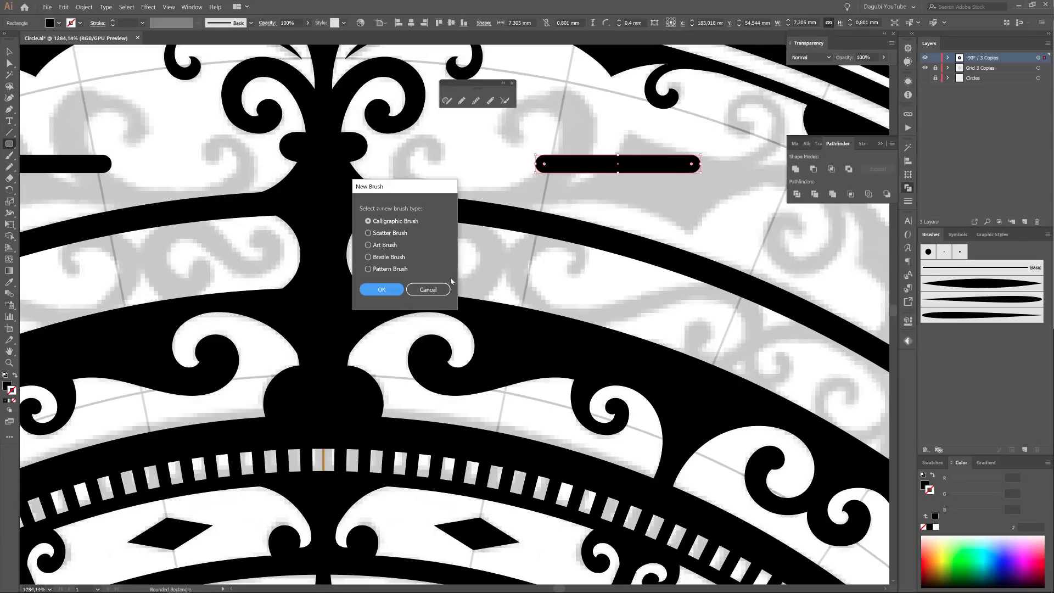
pyautogui.click(403, 289)
pyautogui.press('Return')
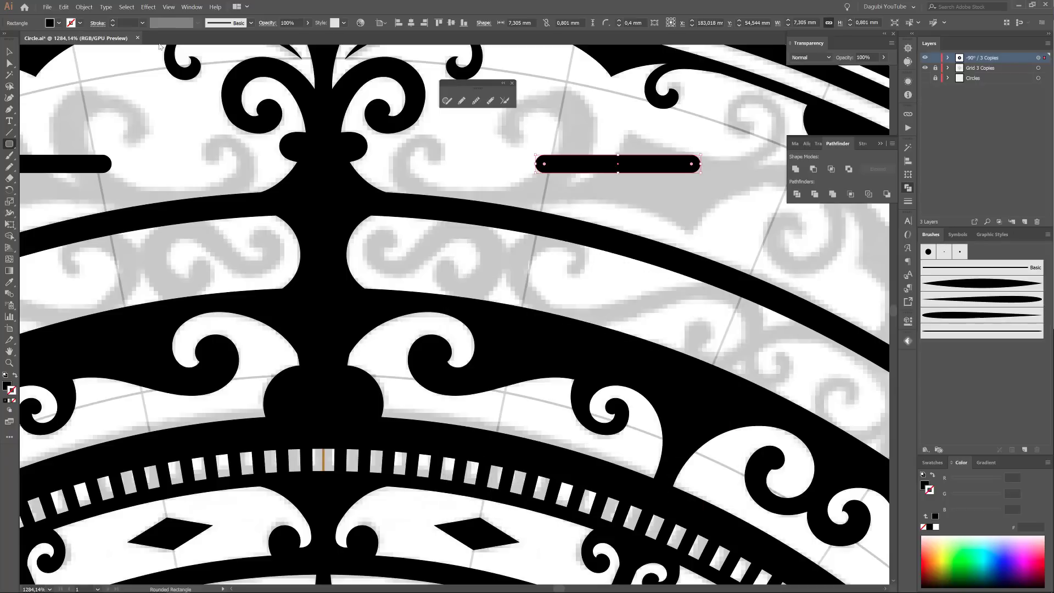
pyautogui.press('Delete')
# Paint the S-shaped scroll beside the central column with the new Art Brush at 1 pt, about 5.2 × 2.6 mm
pyautogui.click(10, 157)
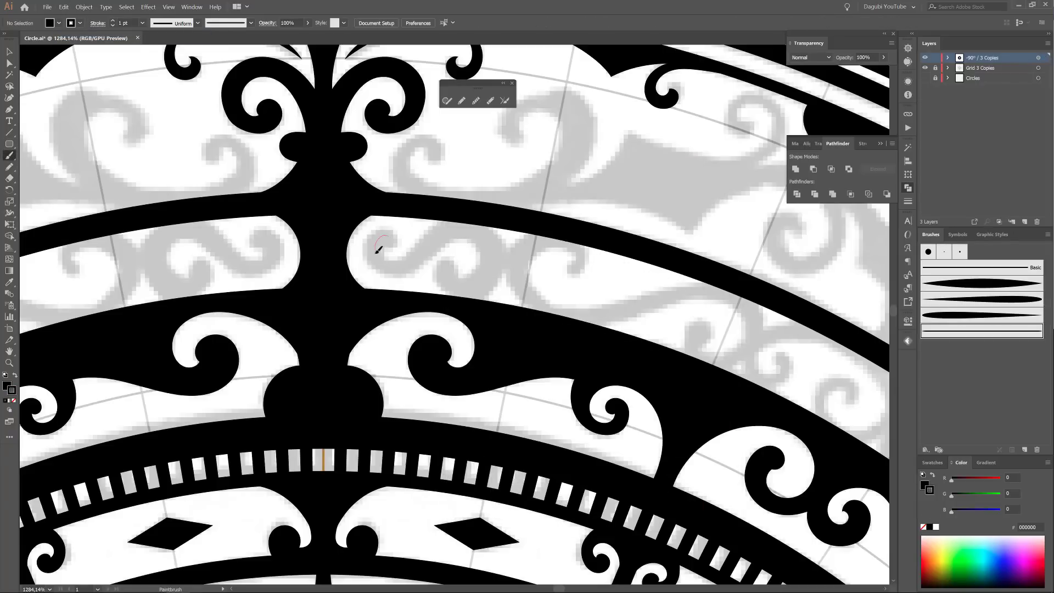
pyautogui.moveTo(449, 268); pyautogui.dragTo(451, 269)
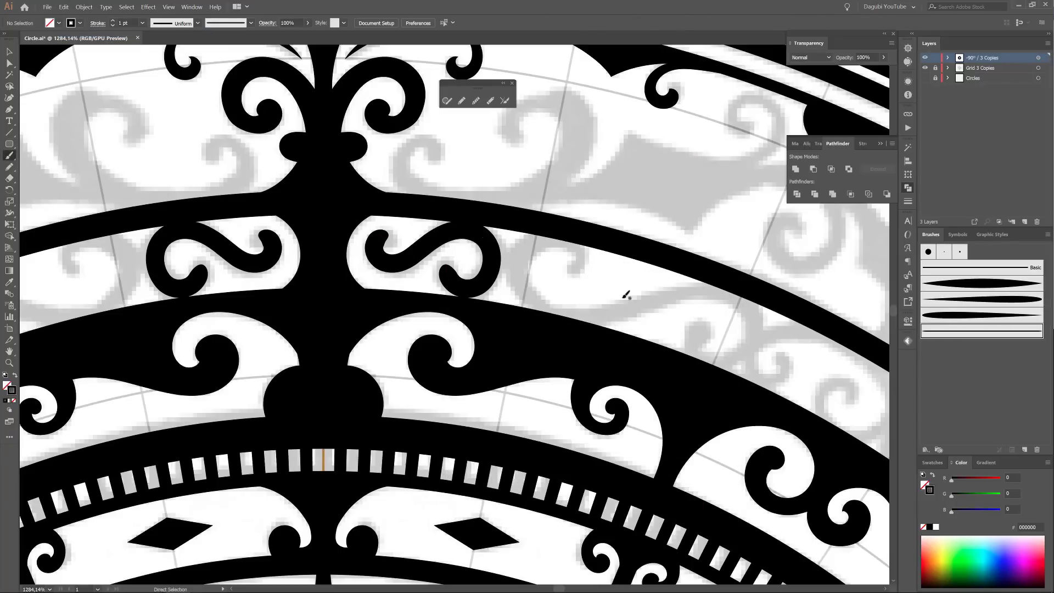
pyautogui.click(113, 25)
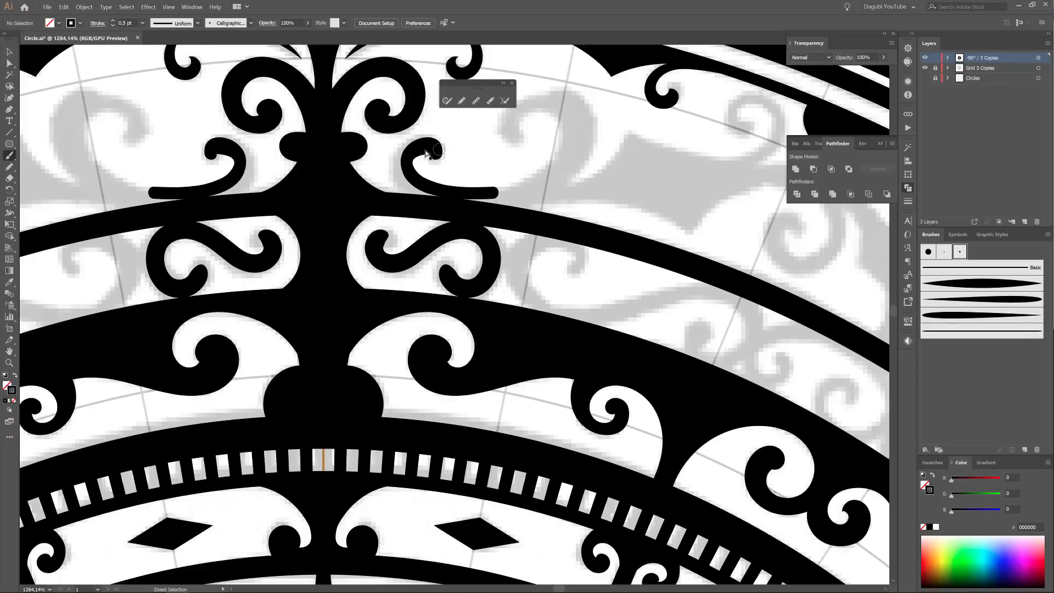
# Paint the longer S-shaped scroll beside the first one with the rounded Art Brush at 1 pt, about 10.4 × 5.7 mm
pyautogui.click(961, 328)
pyautogui.moveTo(570, 272); pyautogui.dragTo(376, 242)
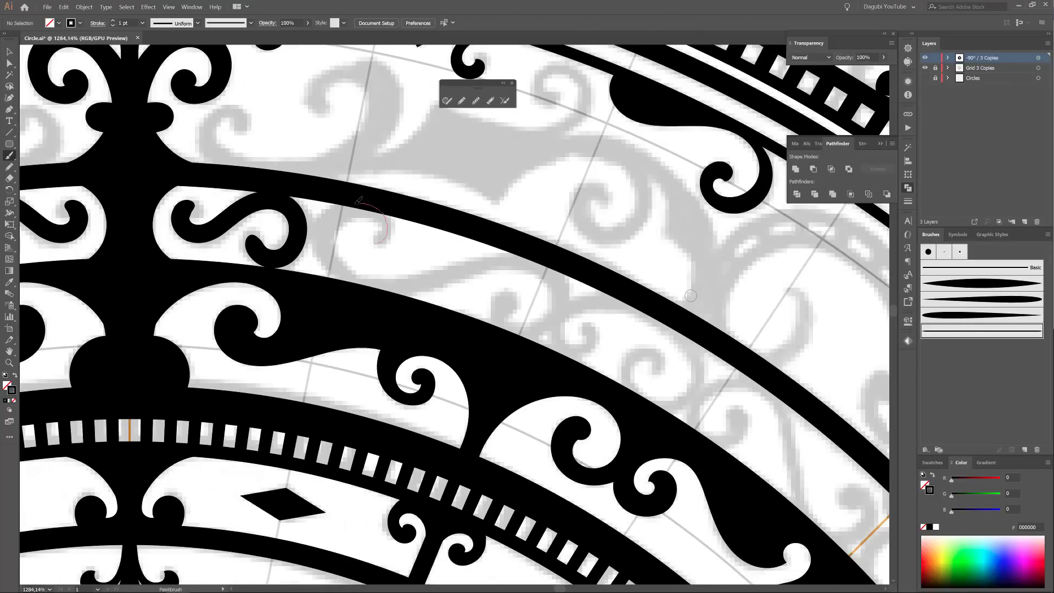
pyautogui.moveTo(503, 321); pyautogui.dragTo(511, 291)
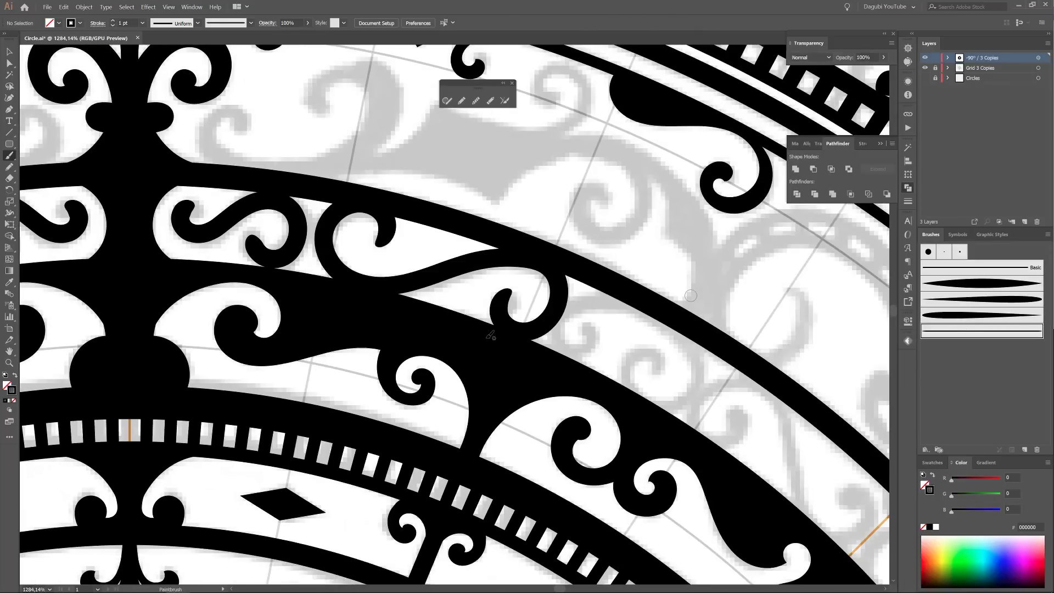
# Fine-tune the anchor points on the upper bend of the longer scroll with Direct Selection
pyautogui.keyDown('space'); pyautogui.moveTo(391, 294); pyautogui.dragTo(409, 306); pyautogui.keyUp('space')
pyautogui.press('a')
pyautogui.click(533, 270)
pyautogui.click(541, 271)
pyautogui.click(541, 272)
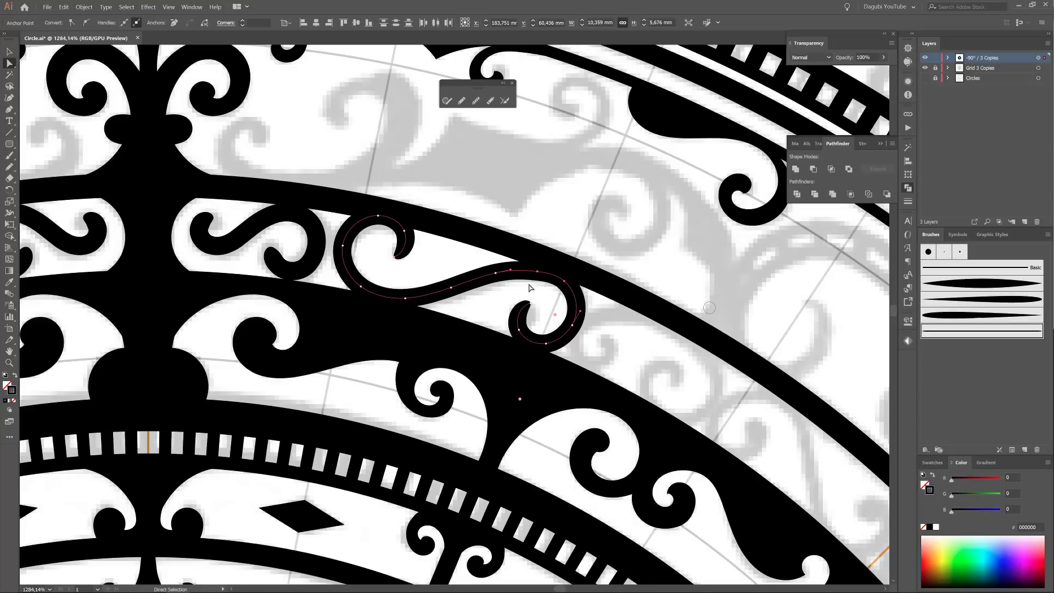
# Widen the smaller S-shaped scroll to about 5.6 × 2.6 mm and rotate it slightly with Free Transform
pyautogui.click(320, 260)
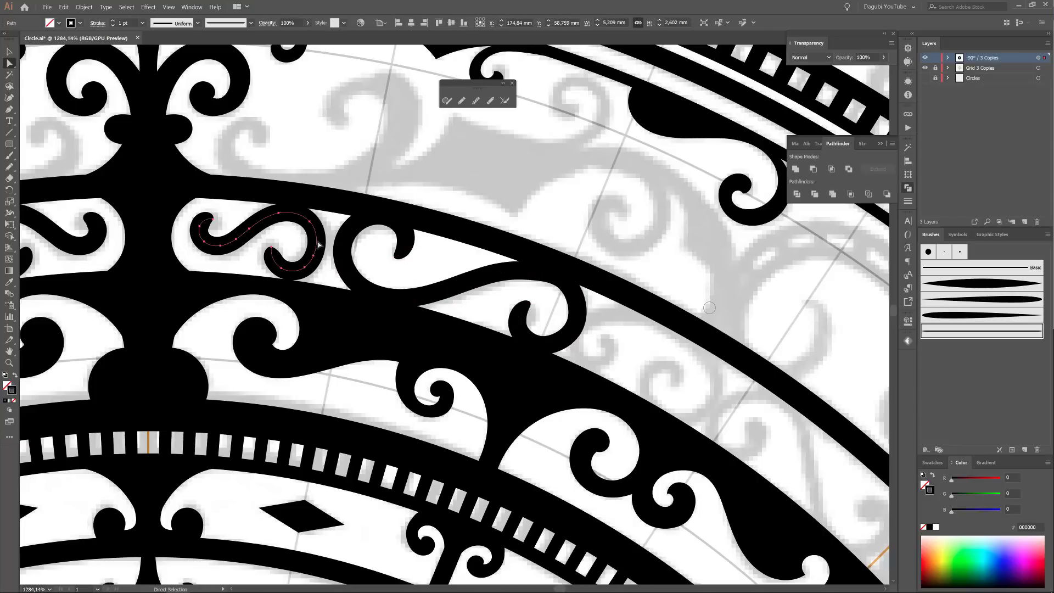
pyautogui.press('e')
pyautogui.moveTo(316, 242); pyautogui.dragTo(327, 243)
pyautogui.moveTo(346, 247); pyautogui.dragTo(345, 251)
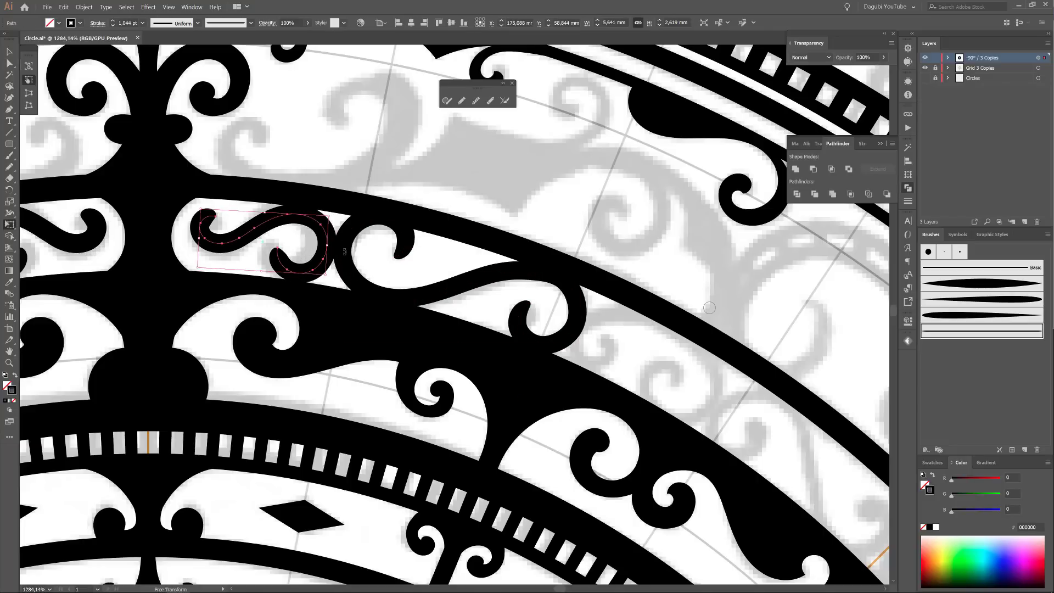
# Paint a C-shaped scroll with both ends curled beside the longer S-shaped scroll, using the rounded Art Brush at 1 pt
pyautogui.click(476, 100)
pyautogui.keyDown('ctrl'); pyautogui.click(483, 276); pyautogui.keyUp('ctrl')
pyautogui.moveTo(709, 307); pyautogui.dragTo(490, 241)
pyautogui.hotkey('ctrl', 'shift', 'a')
pyautogui.press('b')
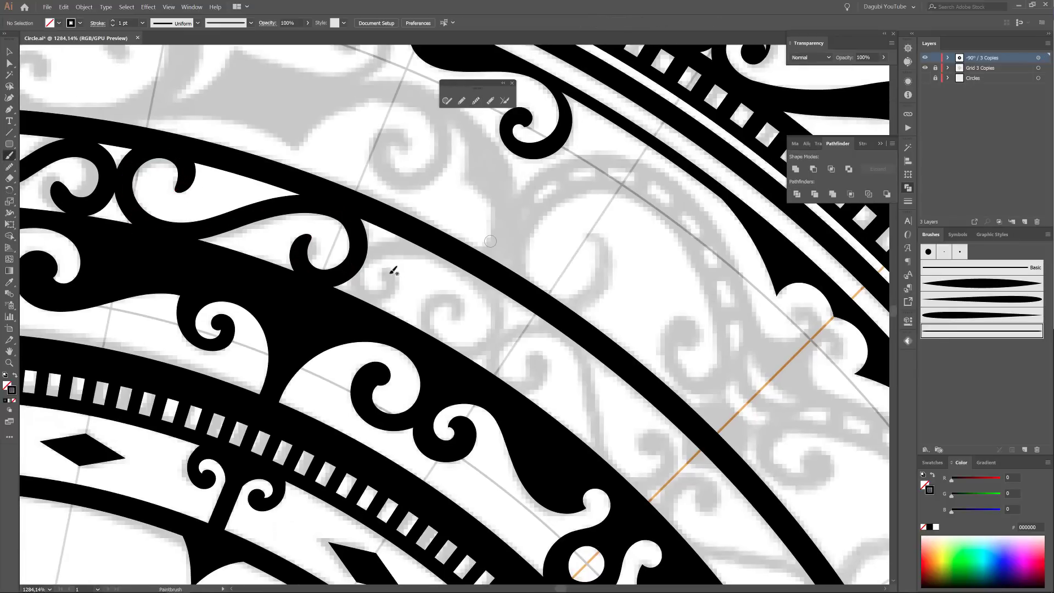
pyautogui.moveTo(432, 333); pyautogui.dragTo(459, 317)
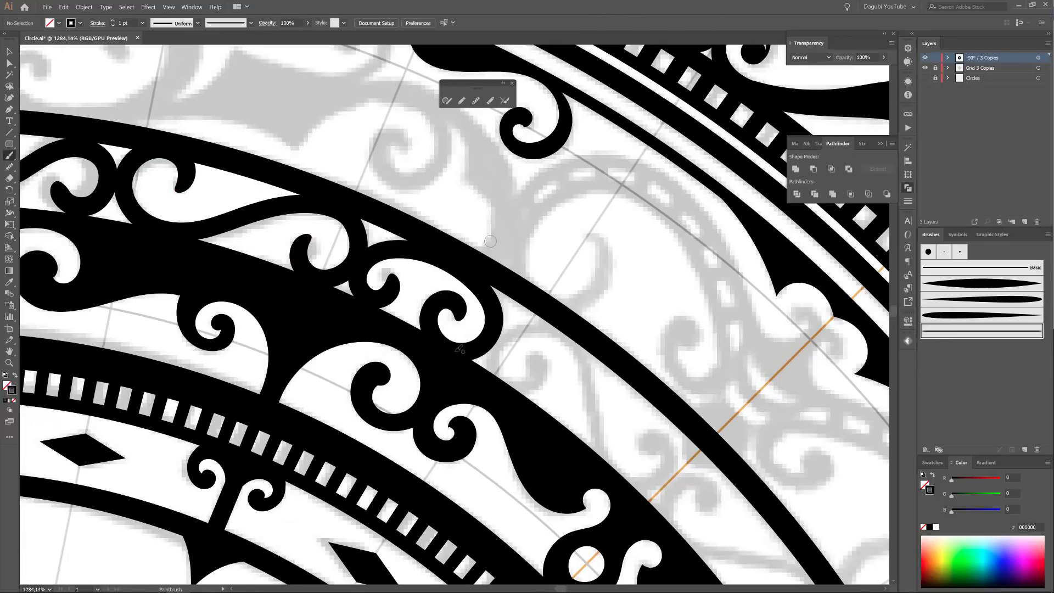
# Paint another S-shaped scroll, about 7.8 × 6.7 mm, between the C-shaped scroll and the diagonal mirror axis
pyautogui.moveTo(562, 404); pyautogui.dragTo(459, 330)
pyautogui.moveTo(432, 281); pyautogui.dragTo(418, 314)
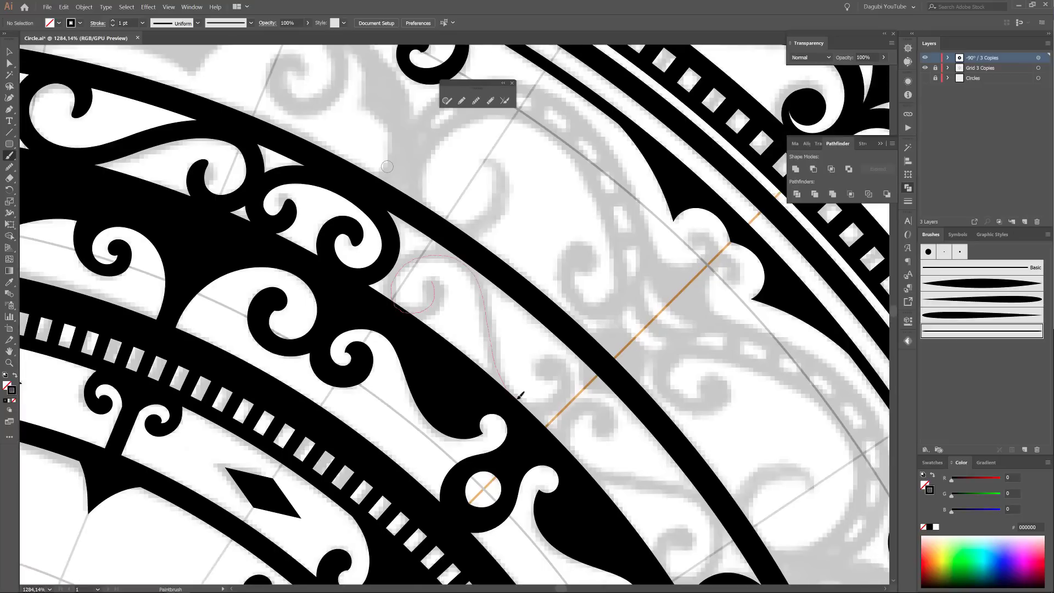
pyautogui.moveTo(542, 365); pyautogui.dragTo(541, 367)
pyautogui.keyDown('ctrl'); pyautogui.click(479, 305); pyautogui.keyUp('ctrl')
pyautogui.moveTo(407, 271)
pyautogui.mouseDown()
pyautogui.moveTo(482, 278)
pyautogui.moveTo(493, 336)
pyautogui.mouseUp()
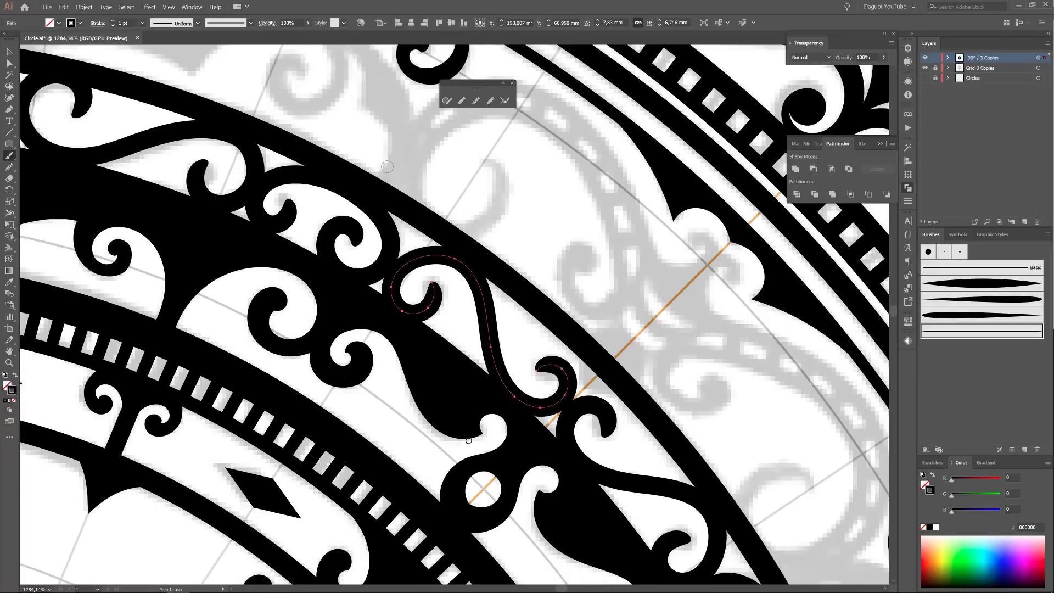
# Place black-filled circles of about 1.24 mm without a stroke on both curled ends of the small S-shaped scroll beside the central column
pyautogui.moveTo(587, 418); pyautogui.dragTo(516, 394)
pyautogui.moveTo(288, 299); pyautogui.dragTo(598, 271)
pyautogui.moveTo(10, 144); pyautogui.dragTo(50, 167)
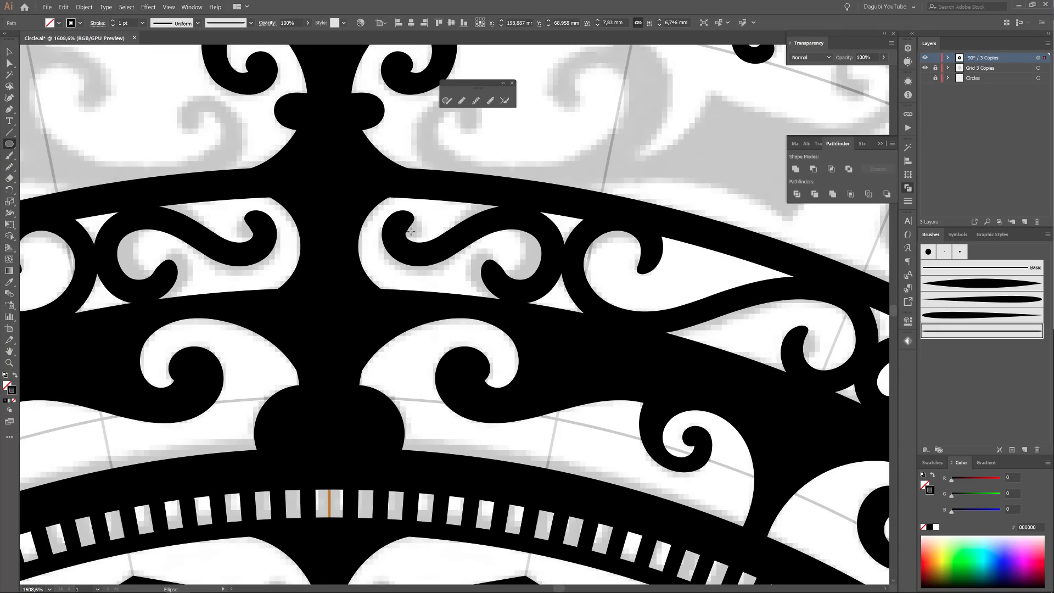
pyautogui.moveTo(419, 239); pyautogui.dragTo(679, 319)
pyautogui.press('/')
pyautogui.press('x')
pyautogui.moveTo(369, 219); pyautogui.dragTo(570, 307)
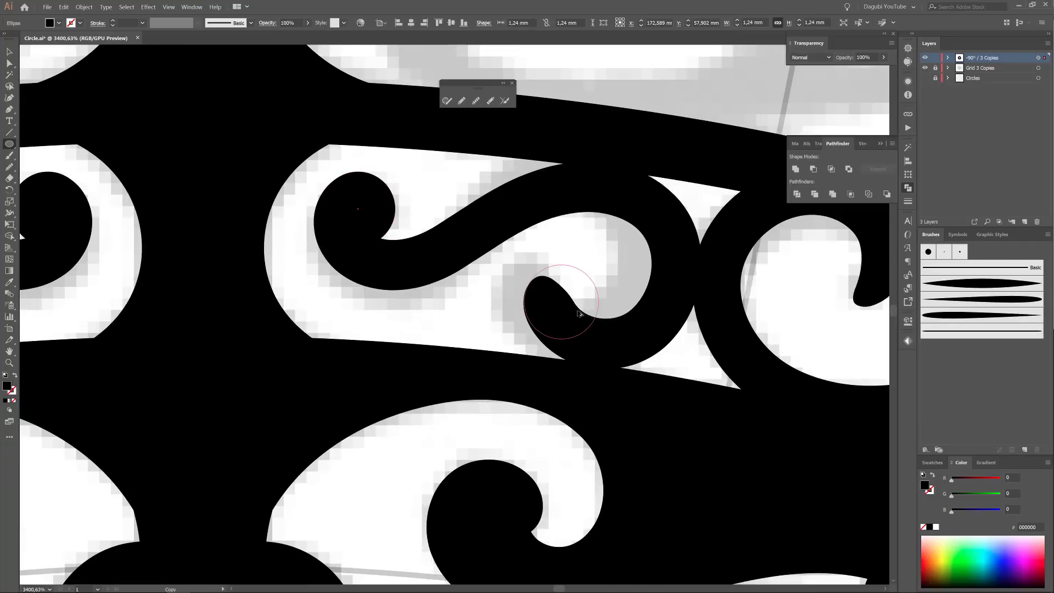
pyautogui.keyDown('ctrl'); pyautogui.click(512, 226); pyautogui.keyUp('ctrl')
pyautogui.keyDown('ctrl'); pyautogui.click(572, 282); pyautogui.keyUp('ctrl')
pyautogui.moveTo(598, 265); pyautogui.dragTo(604, 258)
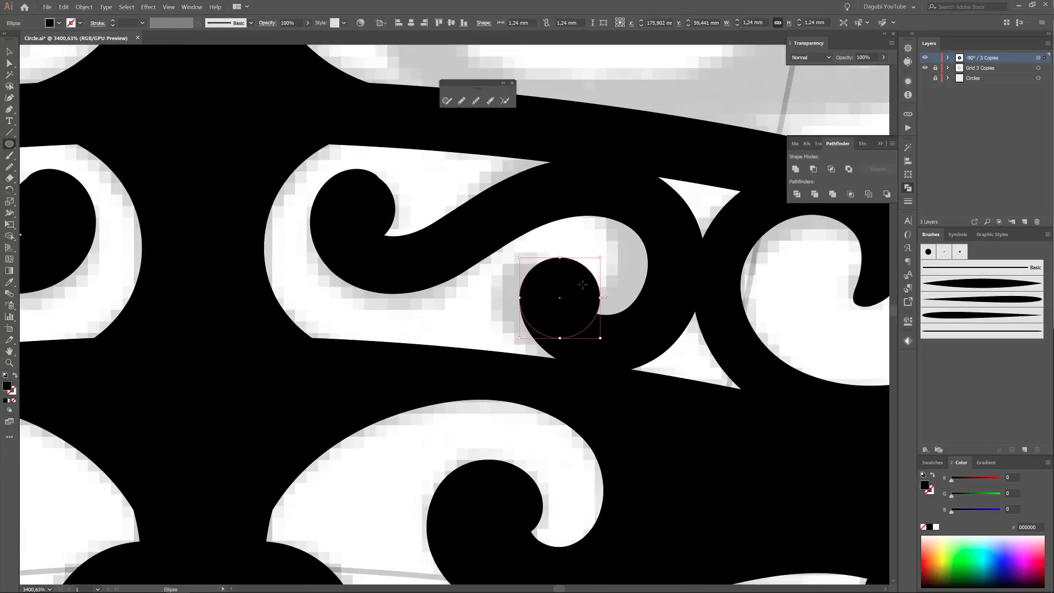
pyautogui.moveTo(583, 294); pyautogui.dragTo(579, 298)
# Add black circles to the curled ends of the remaining scrolls in the same ring, the last one about 1.08 mm across
pyautogui.moveTo(386, 207); pyautogui.dragTo(385, 201)
pyautogui.moveTo(617, 336)
pyautogui.mouseDown()
pyautogui.moveTo(232, 189)
pyautogui.moveTo(464, 258)
pyautogui.mouseUp()
pyautogui.moveTo(451, 267); pyautogui.dragTo(492, 325)
pyautogui.moveTo(635, 348); pyautogui.dragTo(674, 398)
pyautogui.moveTo(864, 520); pyautogui.dragTo(555, 325)
pyautogui.scroll(3, 517, 258)
pyautogui.moveTo(462, 195); pyautogui.dragTo(515, 261)
pyautogui.moveTo(708, 357); pyautogui.dragTo(495, 275)
pyautogui.moveTo(488, 271)
pyautogui.mouseDown()
pyautogui.moveTo(543, 358)
pyautogui.moveTo(593, 364)
pyautogui.mouseUp()
pyautogui.scroll(-4, 516, 318)
pyautogui.scroll(5, 466, 277)
pyautogui.scroll(-8, 533, 225)
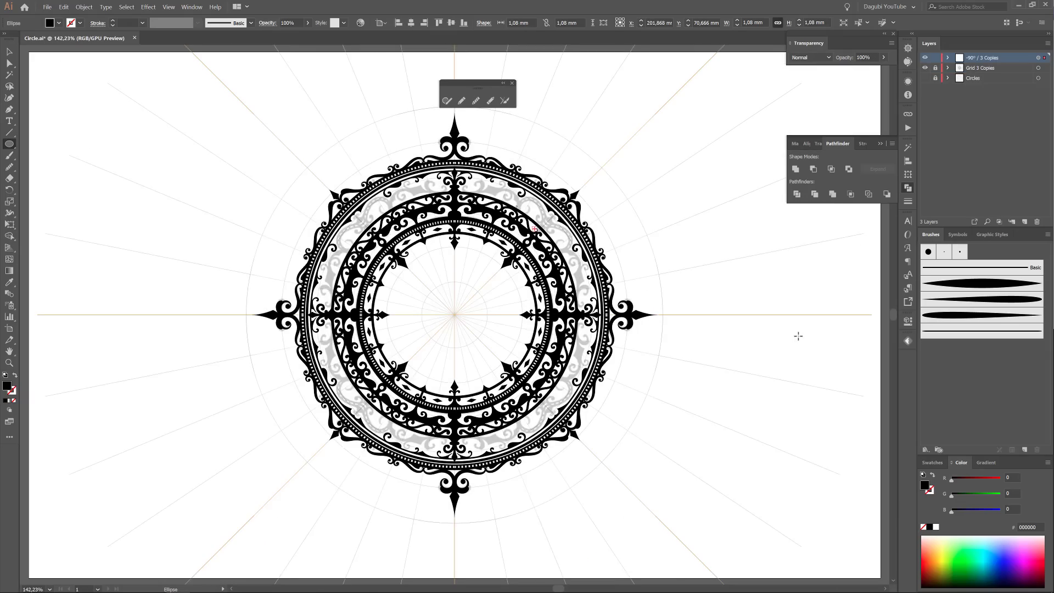
# Paint a wide U-shaped scroll with both ends curled above the ring beside the central column, using the rounded Art Brush
pyautogui.scroll(7, 467, 190)
pyautogui.hotkey('ctrl', 'shift', 'a')
pyautogui.press('b')
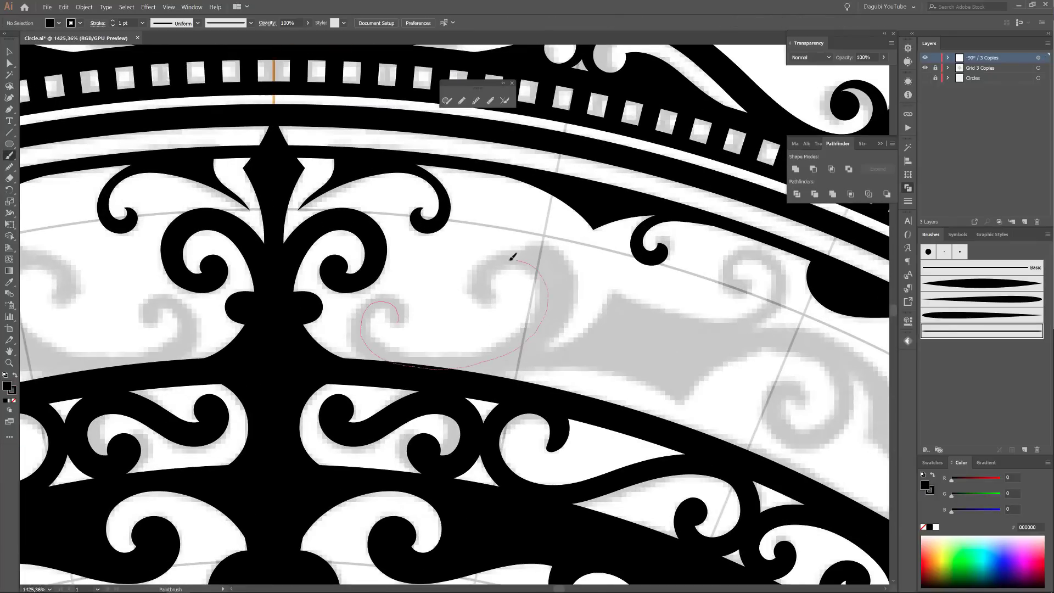
pyautogui.moveTo(512, 257); pyautogui.dragTo(486, 288)
# Paint a tapered Art Brush stroke, about 2.6 × 4.4 mm, along the outer bend of the U-shaped scroll and set its weight to 0.2 pt
pyautogui.click(966, 301)
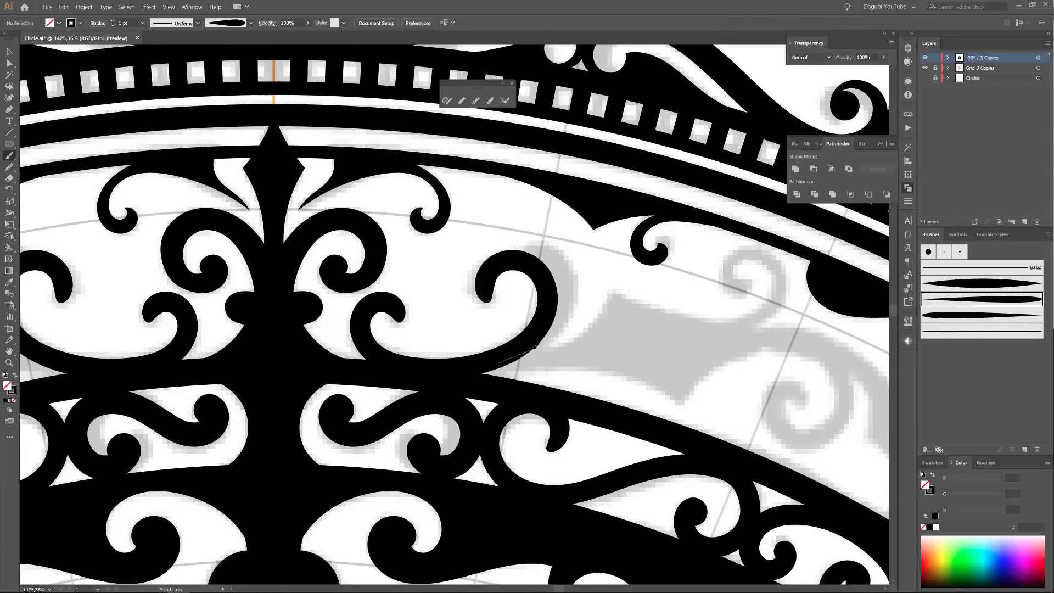
pyautogui.moveTo(555, 257); pyautogui.dragTo(525, 261)
pyautogui.keyDown('ctrl'); pyautogui.click(583, 292); pyautogui.keyUp('ctrl')
pyautogui.click(862, 143)
pyautogui.click(822, 161)
pyautogui.click(822, 161)
pyautogui.click(822, 161)
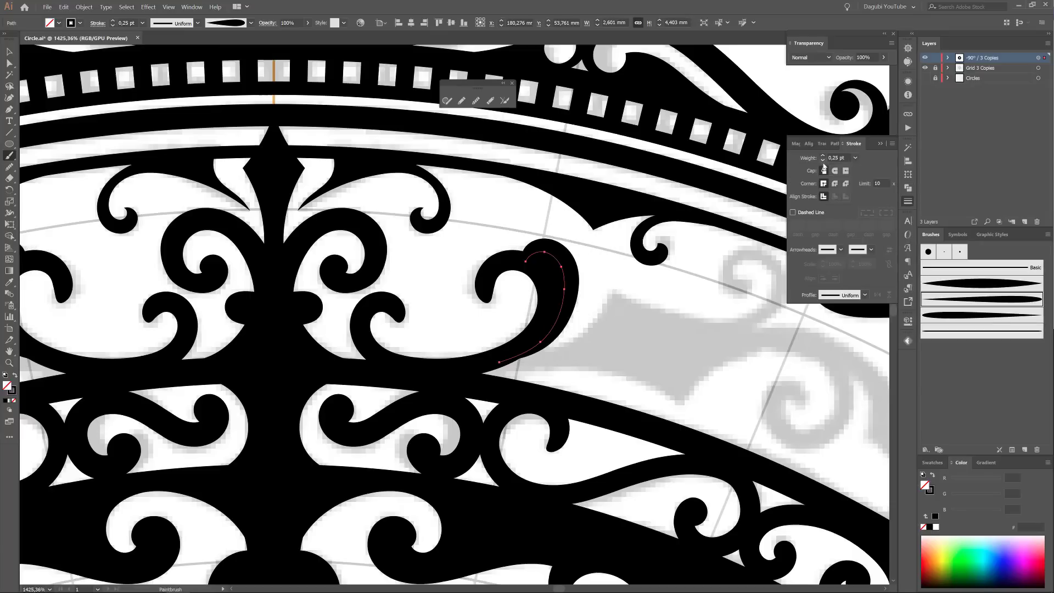
pyautogui.click(822, 161)
pyautogui.click(822, 155)
pyautogui.hotkey('ctrl', 'shift', 'a')
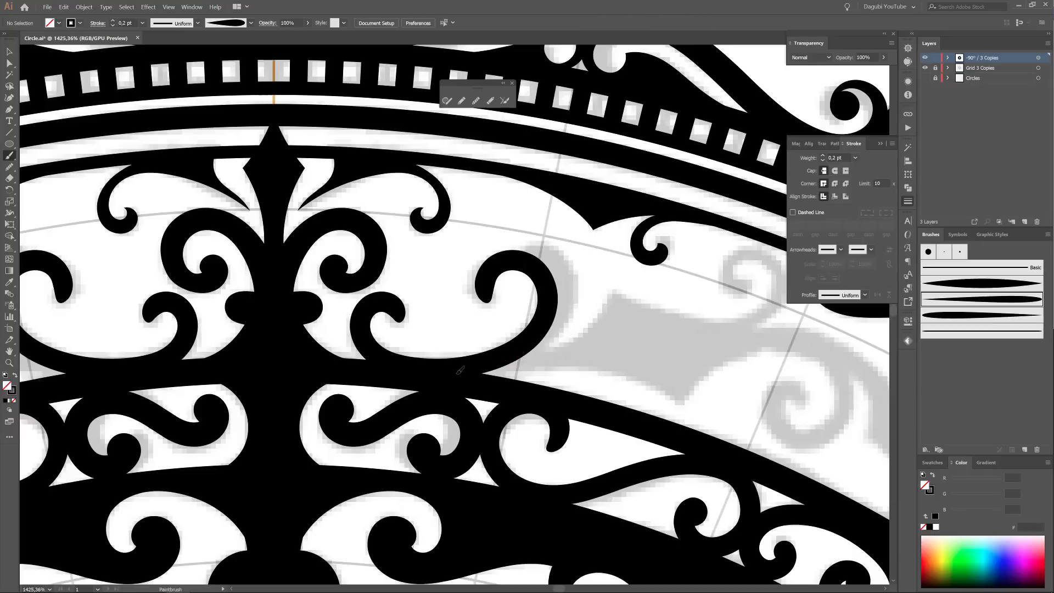
# Repaint the thickening along the outer bend of the U-shaped scroll with the tapered Art Brush at 0.2 pt
pyautogui.moveTo(533, 346); pyautogui.dragTo(549, 332)
pyautogui.hotkey('ctrl', 'z')
pyautogui.moveTo(462, 374); pyautogui.dragTo(520, 357)
pyautogui.moveTo(565, 281); pyautogui.dragTo(544, 255)
# Paint two curled scrolls with the rounded Art Brush, the lower at 1 pt and the upper at 0.8 pt, about 4.4 × 3.3 mm
pyautogui.hscroll(3, 463, 345)
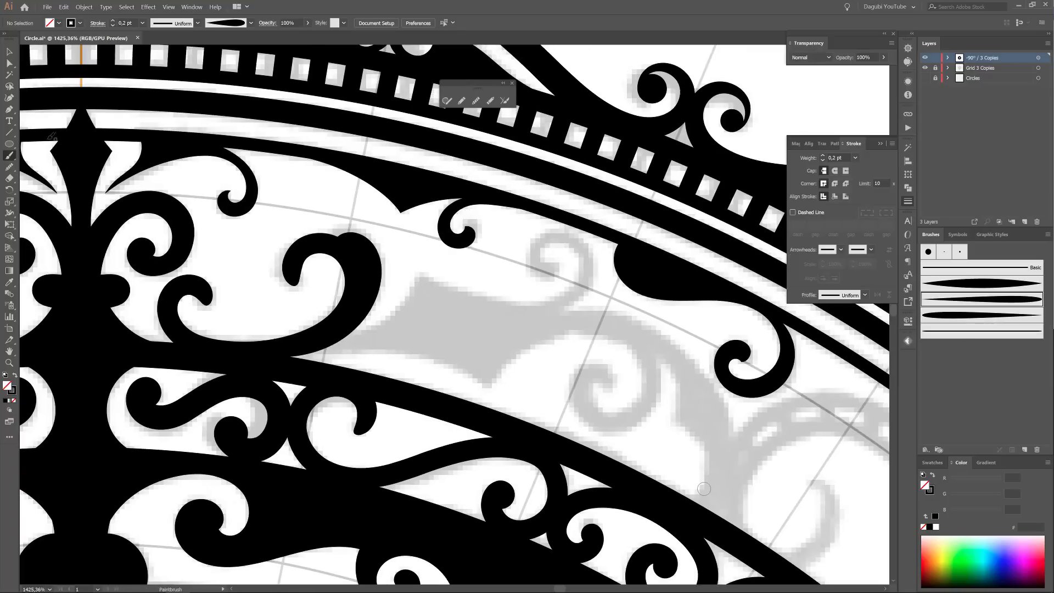
pyautogui.click(960, 332)
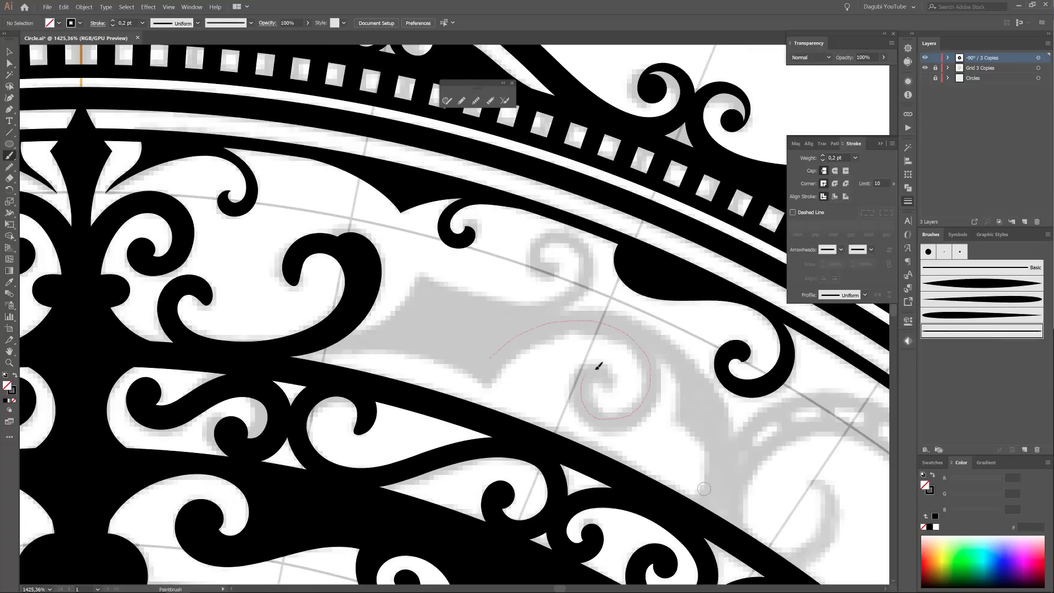
pyautogui.moveTo(597, 368); pyautogui.dragTo(598, 368)
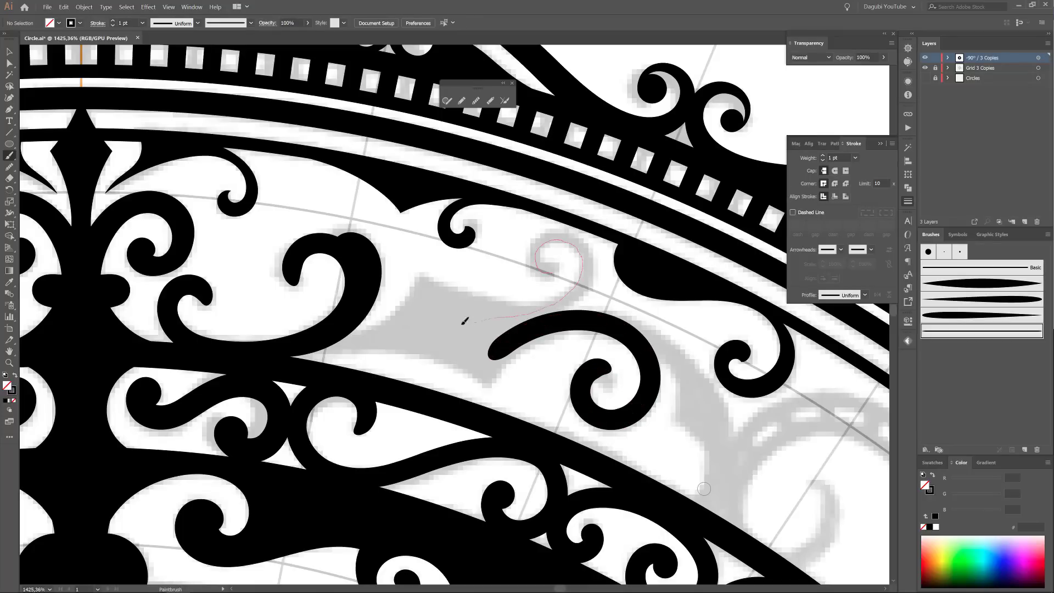
pyautogui.moveTo(462, 323); pyautogui.dragTo(463, 323)
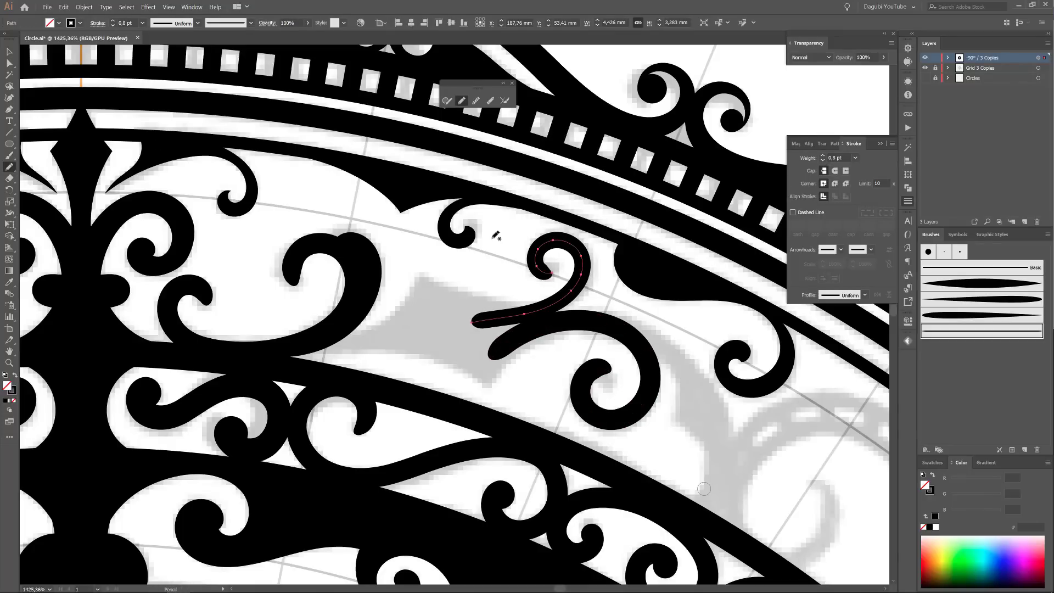
pyautogui.hotkey('ctrl', 'shift', 'a')
# Trace the pointed body joining the three scrolls with the Pencil, about 12.4 × 4.4 mm, and fill it black without a stroke
pyautogui.moveTo(523, 282)
pyautogui.mouseDown()
pyautogui.moveTo(600, 298)
pyautogui.moveTo(656, 242)
pyautogui.mouseUp()
pyautogui.moveTo(472, 367); pyautogui.dragTo(425, 362)
pyautogui.moveTo(220, 374); pyautogui.dragTo(240, 374)
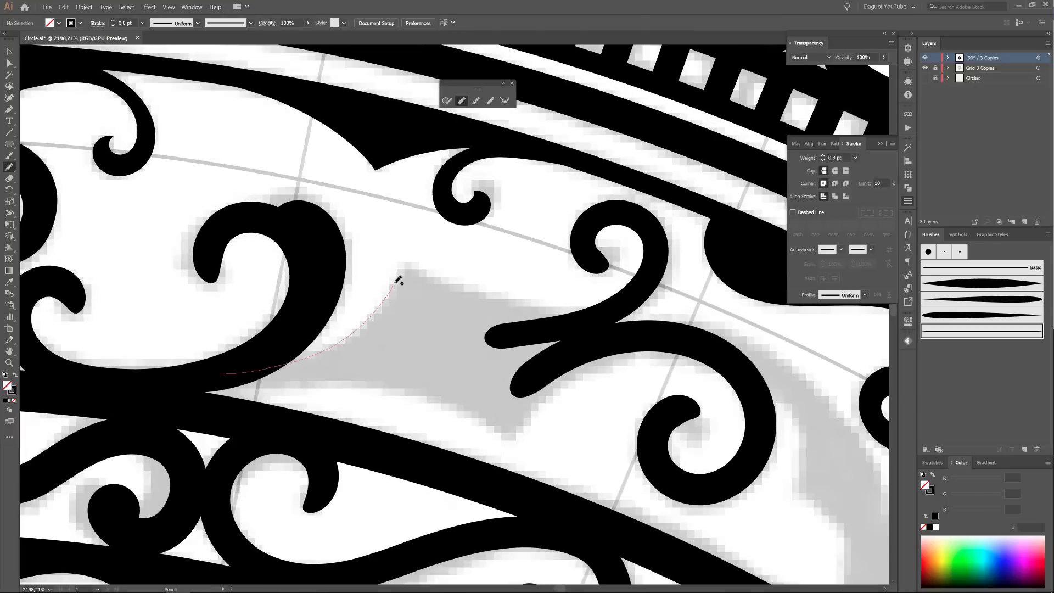
pyautogui.moveTo(397, 282); pyautogui.dragTo(404, 262)
pyautogui.moveTo(638, 284); pyautogui.dragTo(673, 339)
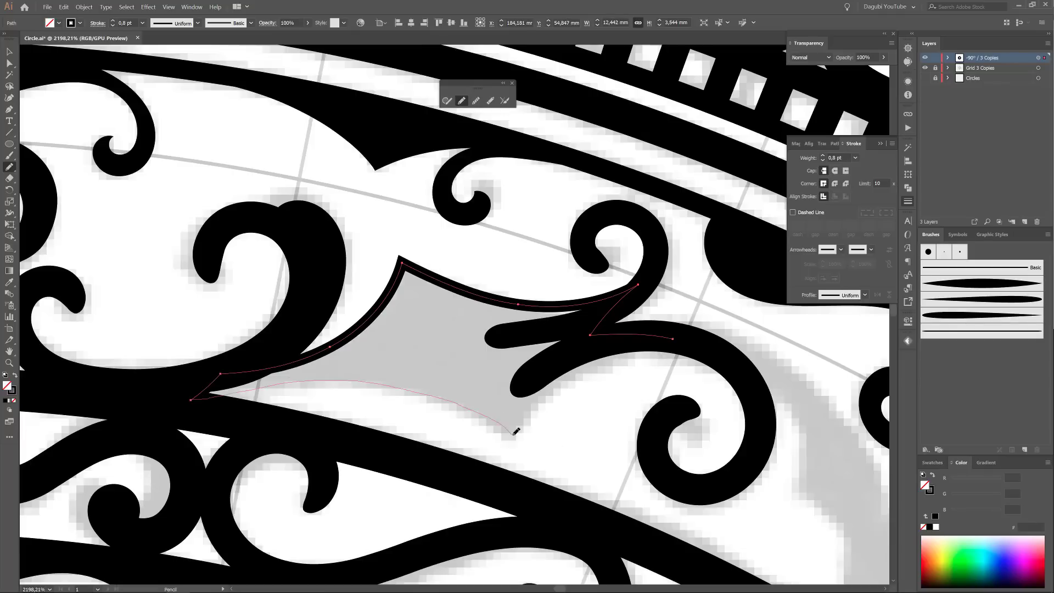
pyautogui.moveTo(515, 432); pyautogui.dragTo(516, 425)
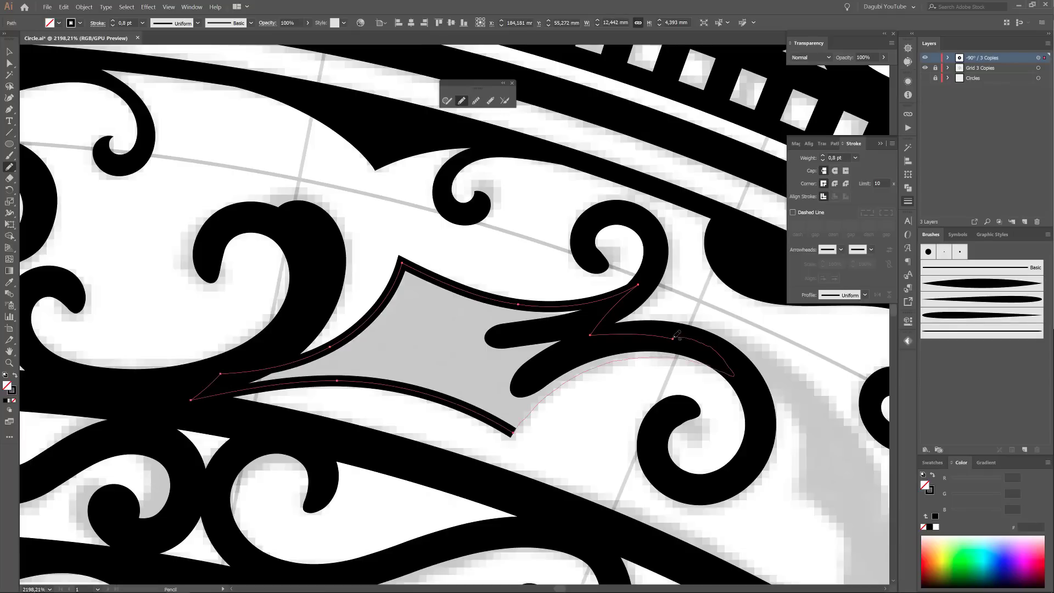
pyautogui.moveTo(674, 337); pyautogui.dragTo(673, 338)
pyautogui.click(929, 527)
pyautogui.press('x')
pyautogui.click(923, 527)
# Adjust the anchor points of the black pointed body where it meets the upper curled scroll with Direct Selection
pyautogui.moveTo(506, 339); pyautogui.dragTo(434, 338)
pyautogui.moveTo(554, 316)
pyautogui.mouseDown()
pyautogui.moveTo(615, 307)
pyautogui.moveTo(567, 293)
pyautogui.mouseUp()
pyautogui.press('a')
pyautogui.moveTo(454, 360); pyautogui.dragTo(456, 385)
pyautogui.moveTo(576, 404); pyautogui.dragTo(521, 390)
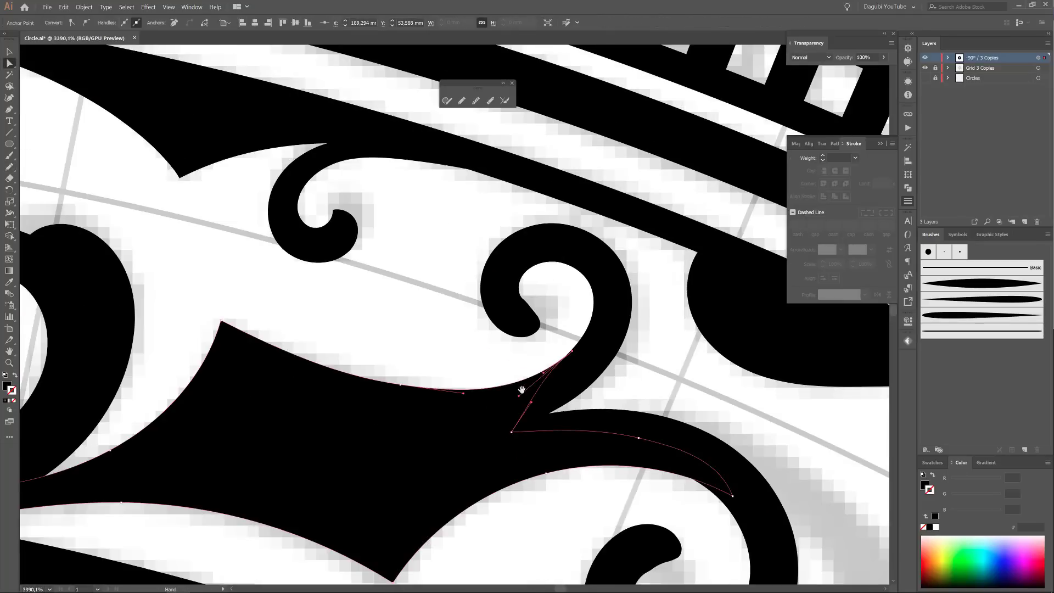
# Place black circles on the curled ends, about 0.9 mm on the upper scroll and about 1.16 mm on the lower one
pyautogui.scroll(-2, 489, 325)
pyautogui.moveTo(518, 311); pyautogui.dragTo(538, 329)
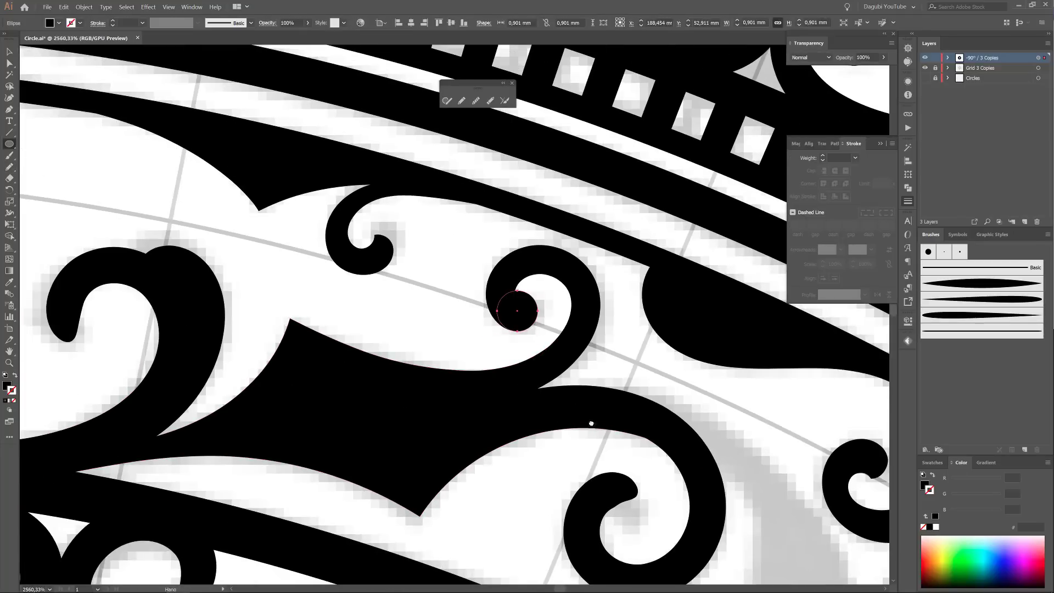
pyautogui.moveTo(591, 425); pyautogui.dragTo(512, 278)
pyautogui.moveTo(541, 355)
pyautogui.mouseDown()
pyautogui.moveTo(563, 370)
pyautogui.moveTo(419, 252)
pyautogui.mouseUp()
pyautogui.scroll(-5, 419, 252)
pyautogui.scroll(2, 497, 290)
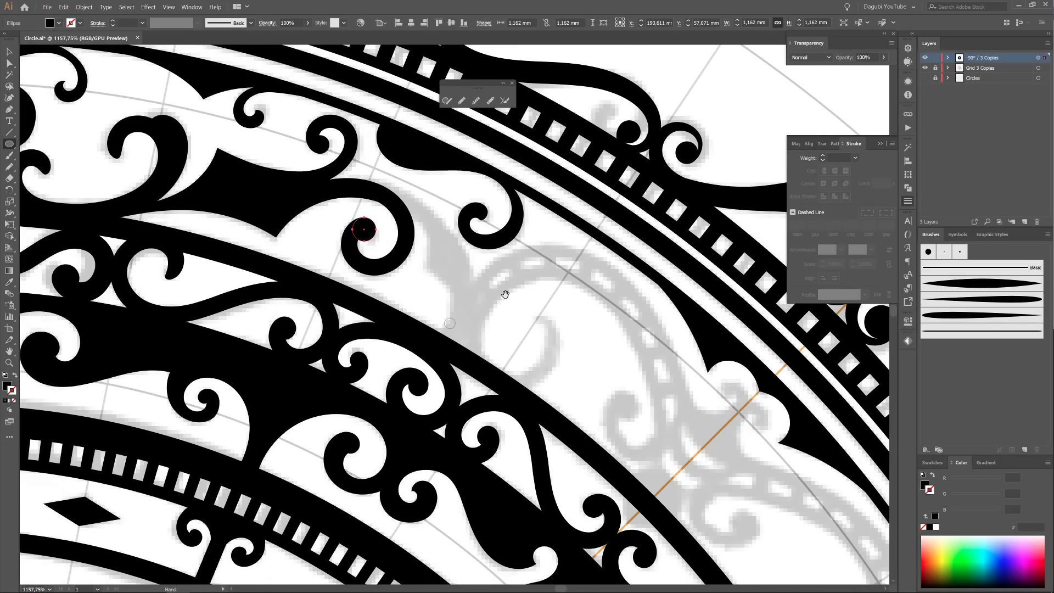
# Trace the leaf-shaped outline running from the lower curled scroll down to the ring with the Pencil, about 7.9 × 8.4 mm
pyautogui.press('n')
pyautogui.scroll(1, 428, 225)
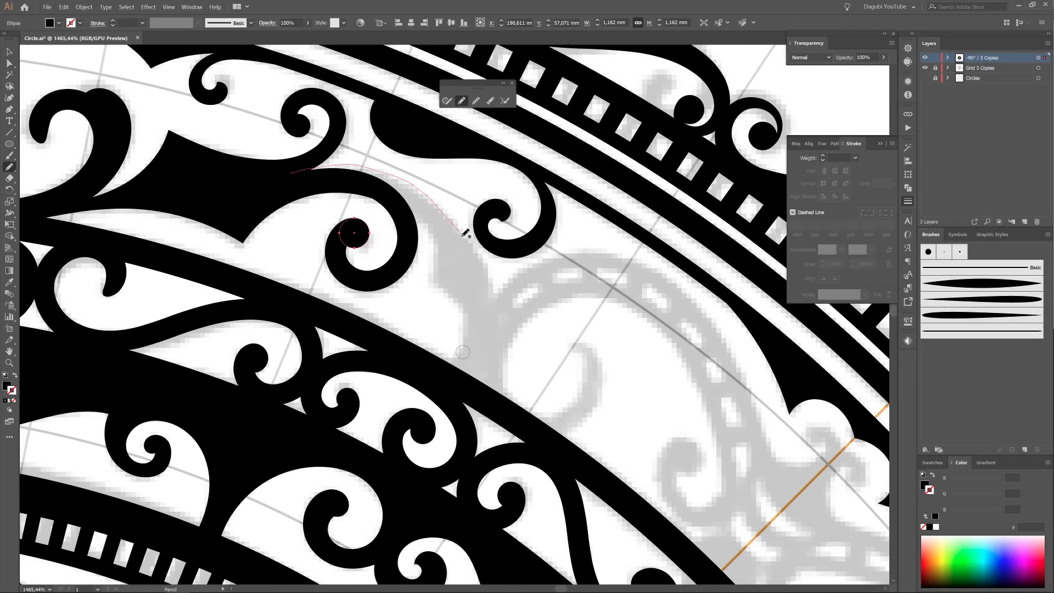
pyautogui.hotkey('ctrl', 'z')
pyautogui.moveTo(290, 174); pyautogui.dragTo(337, 160)
pyautogui.keyDown('ctrl'); pyautogui.click(477, 259); pyautogui.keyUp('ctrl')
pyautogui.press('q')
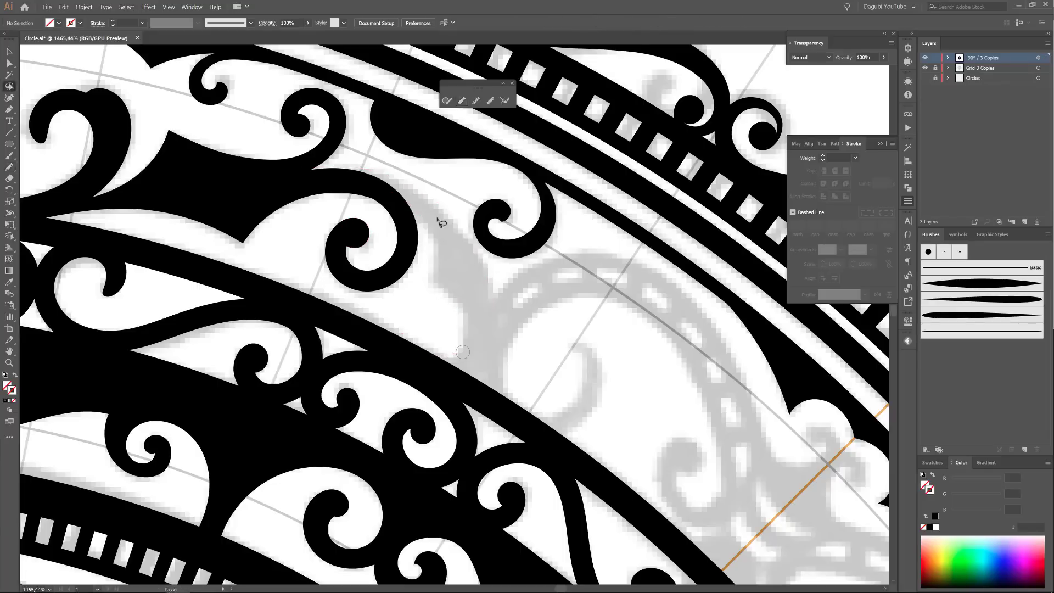
pyautogui.moveTo(439, 222); pyautogui.dragTo(460, 209)
pyautogui.hotkey('ctrl', 'c')
pyautogui.hotkey('ctrl', 'f')
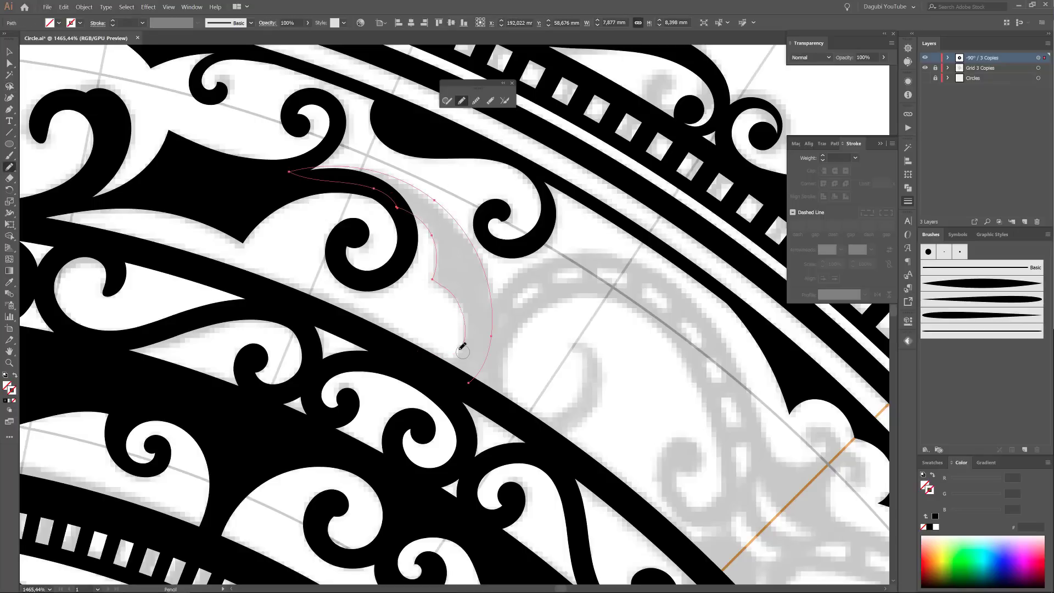
# Fill the traced leaf shape with black and remove its stroke
pyautogui.click(930, 527)
pyautogui.click(923, 527)
pyautogui.press('x')
pyautogui.click(929, 527)
# Paint the large looping band from its inner curl to the diagonal axis with the tapered Art Brush, about 12.5 × 9.9 mm
pyautogui.moveTo(675, 393)
pyautogui.mouseDown()
pyautogui.moveTo(510, 351)
pyautogui.moveTo(569, 313)
pyautogui.moveTo(565, 296)
pyautogui.mouseUp()
pyautogui.hotkey('ctrl', 'shift', 'a')
pyautogui.press('b')
pyautogui.click(981, 299)
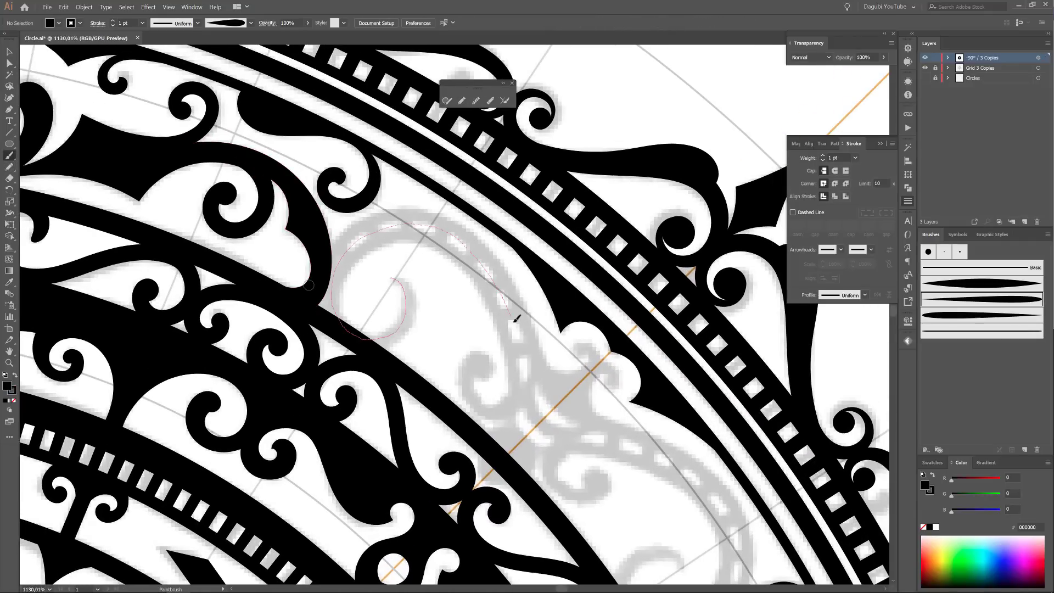
pyautogui.moveTo(581, 420)
pyautogui.mouseDown()
pyautogui.moveTo(590, 386)
pyautogui.moveTo(586, 399)
pyautogui.mouseUp()
# Set the looping band's stroke to 0.61 pt and reshape its width along the path
pyautogui.click(113, 25)
pyautogui.click(113, 21)
pyautogui.moveTo(407, 313); pyautogui.dragTo(431, 321)
pyautogui.moveTo(466, 247); pyautogui.dragTo(478, 231)
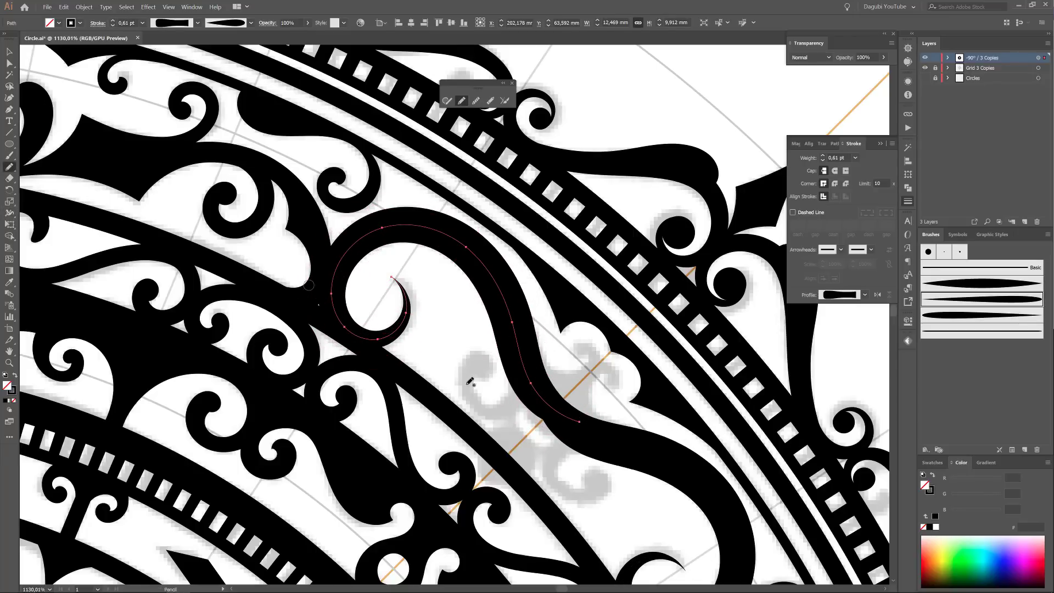
# Trace the small curled ornament outside the band at the diagonal with the Pencil, about 4 × 5.8 mm, and fill it black without a stroke
pyautogui.scroll(5, 470, 382)
pyautogui.hotkey('ctrl', 'shift', 'a')
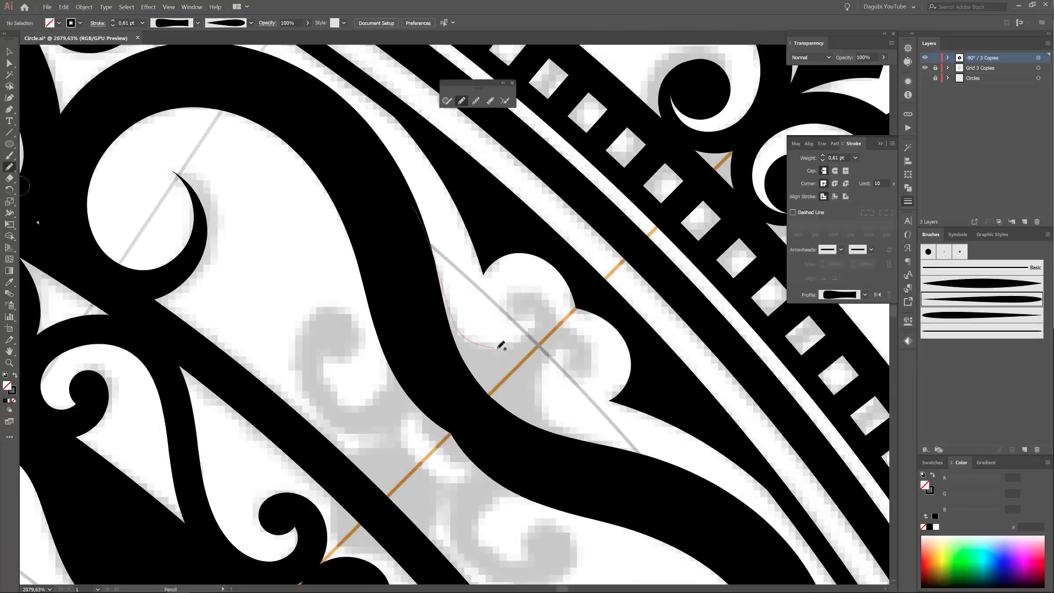
pyautogui.moveTo(523, 310)
pyautogui.mouseDown()
pyautogui.moveTo(520, 285)
pyautogui.moveTo(550, 298)
pyautogui.moveTo(555, 338)
pyautogui.mouseUp()
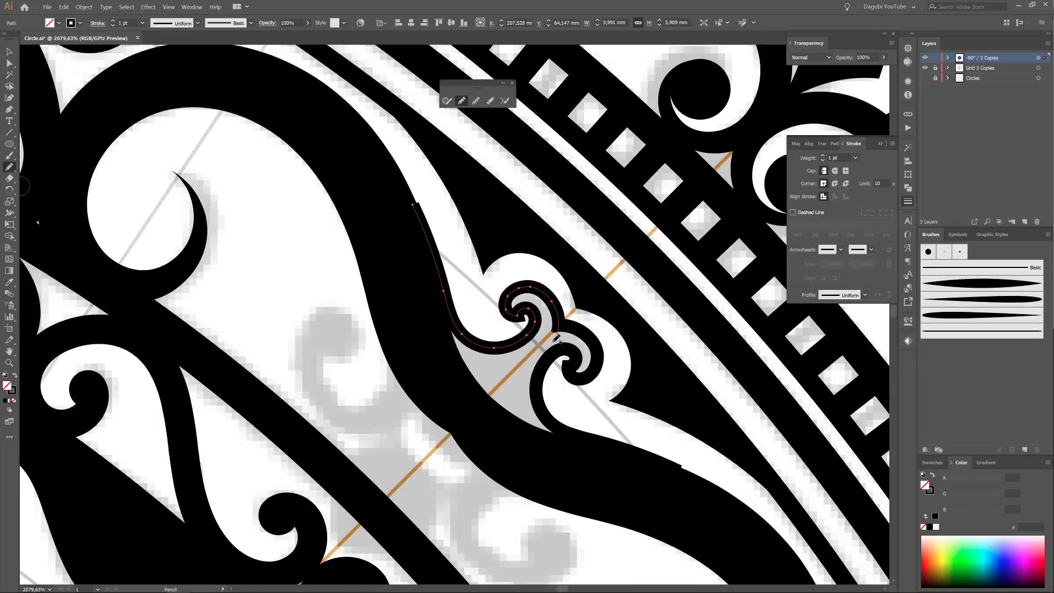
pyautogui.moveTo(931, 492); pyautogui.dragTo(924, 485)
pyautogui.click(924, 527)
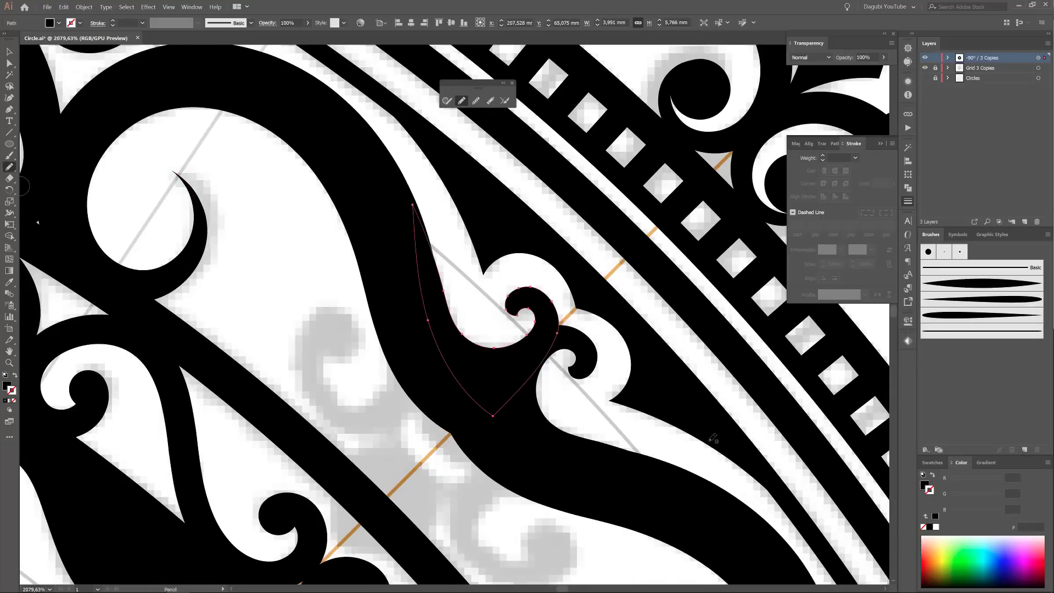
# Trace the outline of the curled ornament on the inner side of the band at the diagonal with the Pencil, about 4.9 × 6.5 mm
pyautogui.scroll(-5, 715, 437)
pyautogui.scroll(5, 524, 249)
pyautogui.moveTo(460, 280); pyautogui.dragTo(481, 313)
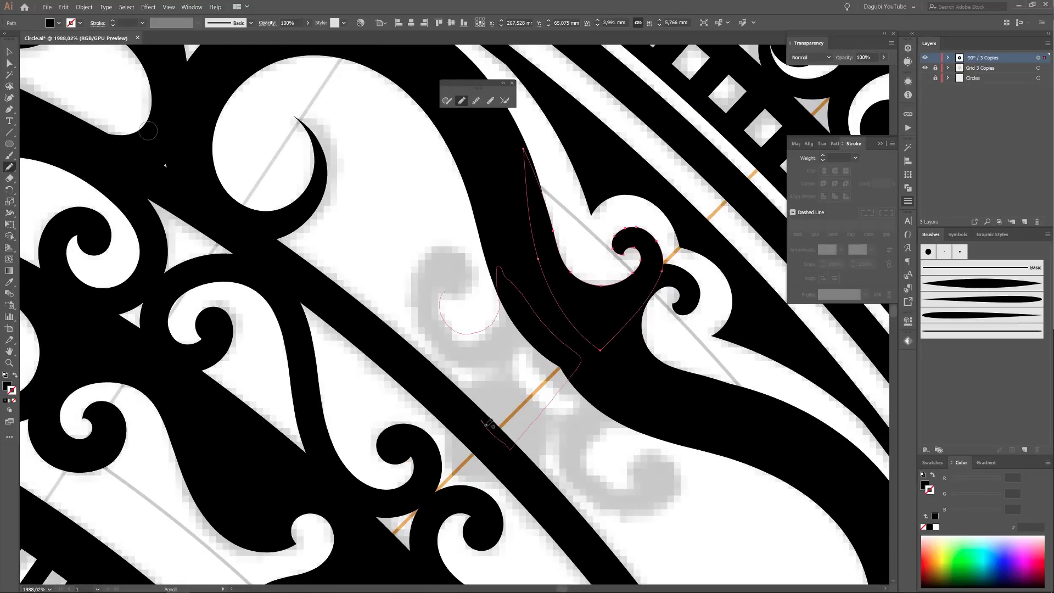
pyautogui.moveTo(487, 425); pyautogui.dragTo(481, 422)
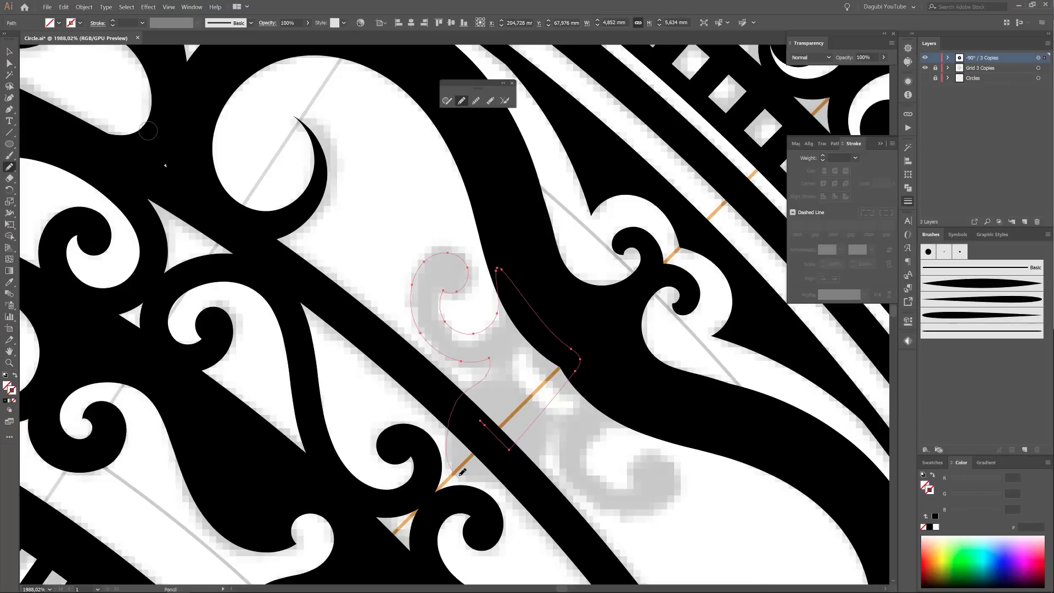
# Remove the stray end segment of the inner ornament's outline and try to join its open ends from the anchor selection
pyautogui.press('a')
pyautogui.moveTo(473, 412); pyautogui.dragTo(497, 435)
pyautogui.click(175, 23)
pyautogui.click(84, 8)
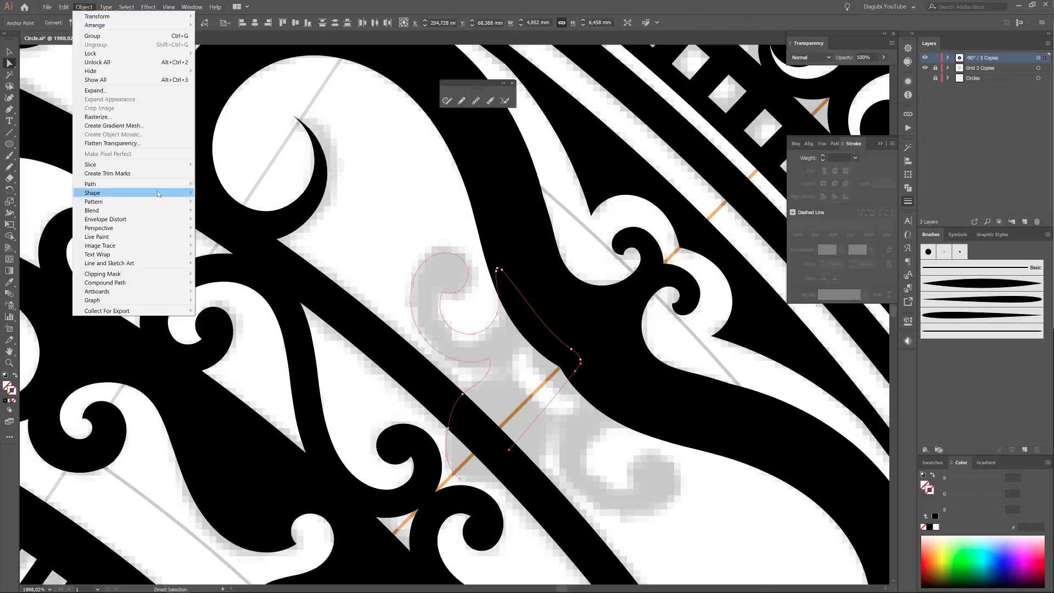
pyautogui.moveTo(94, 184)
pyautogui.click(211, 184)
pyautogui.click(608, 315)
# Close the inner ornament's outline with Join on the whole path and fill it black
pyautogui.press('v')
pyautogui.click(466, 333)
pyautogui.click(84, 7)
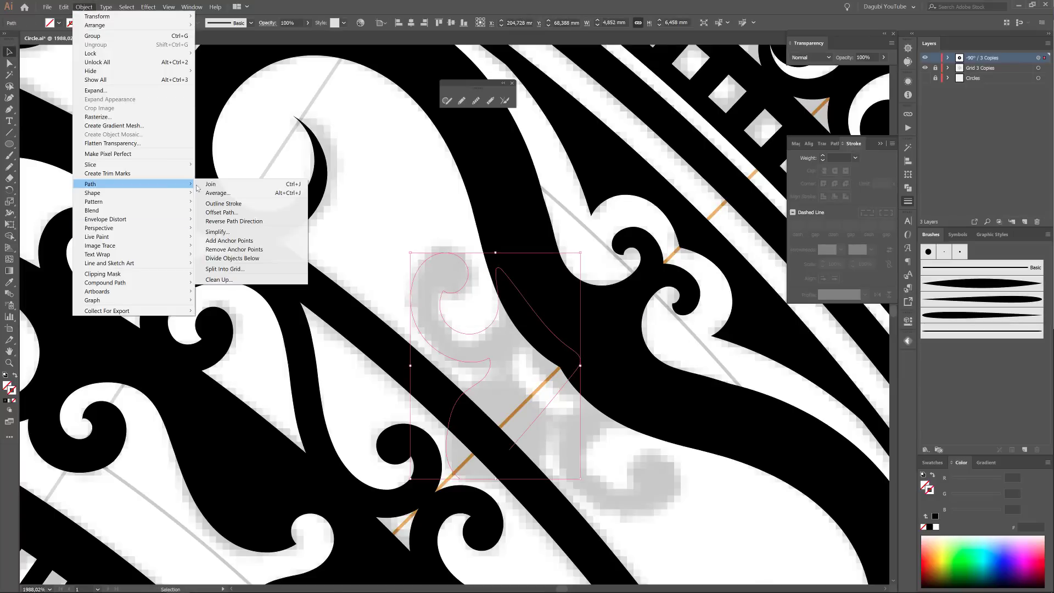
pyautogui.click(211, 185)
pyautogui.click(929, 527)
pyautogui.hotkey('ctrl', '0')
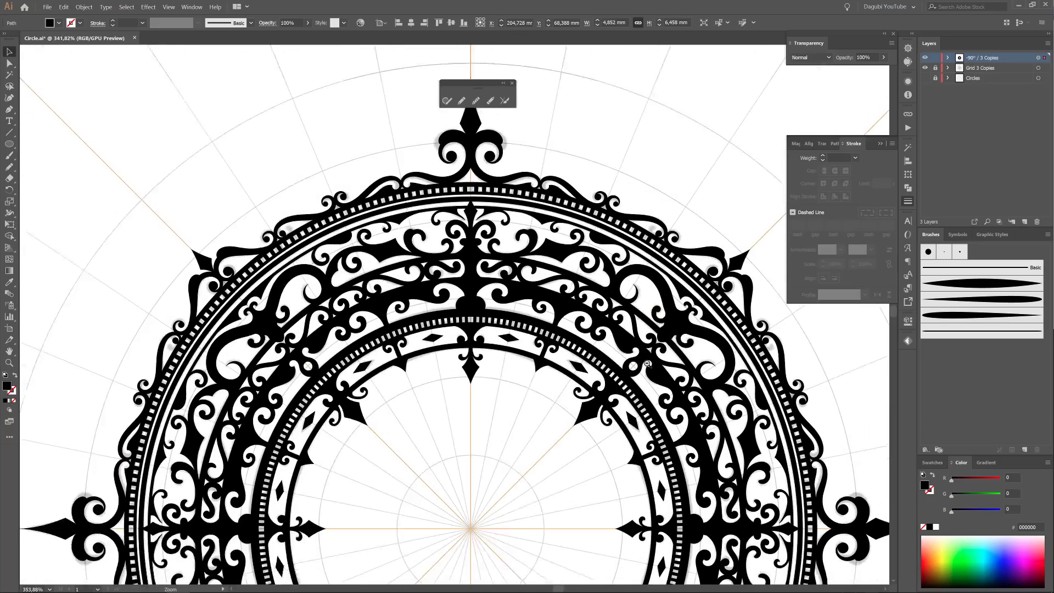
# Hide the Grid 3 Copies layer, clear the selection and close the floating drawing tools
pyautogui.click(924, 69)
pyautogui.click(675, 99)
pyautogui.click(512, 83)
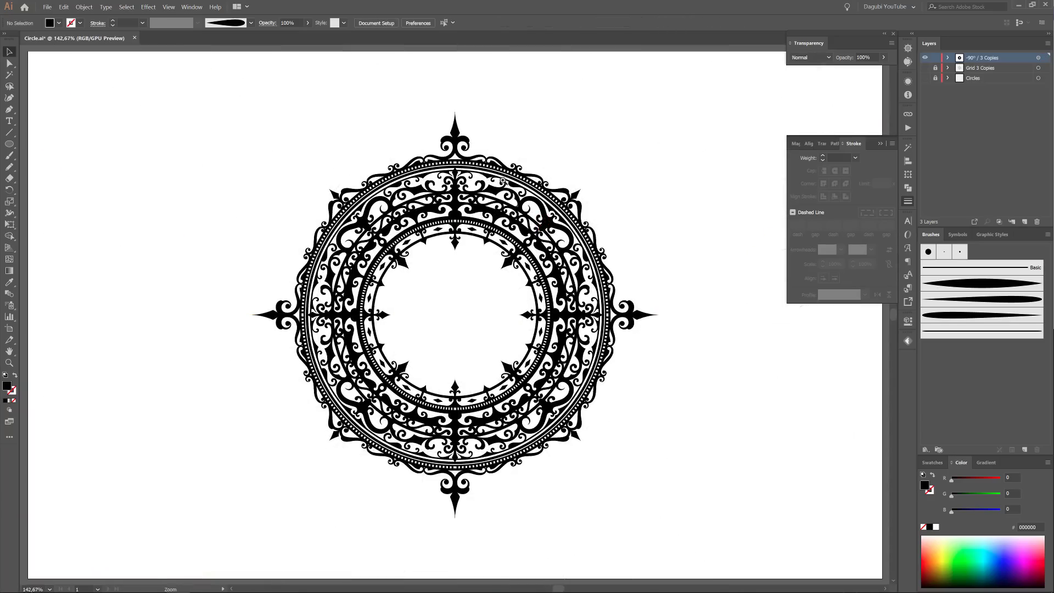
# Show the grid again and add a black circle terminal about 1.86 mm across to the scroll in the wide band between top and diagonal
pyautogui.moveTo(494, 208); pyautogui.dragTo(691, 339)
pyautogui.click(924, 68)
pyautogui.moveTo(595, 247); pyautogui.dragTo(598, 352)
pyautogui.scroll(5, 590, 286)
pyautogui.press('l')
pyautogui.scroll(3, 577, 297)
pyautogui.scroll(-10, 673, 384)
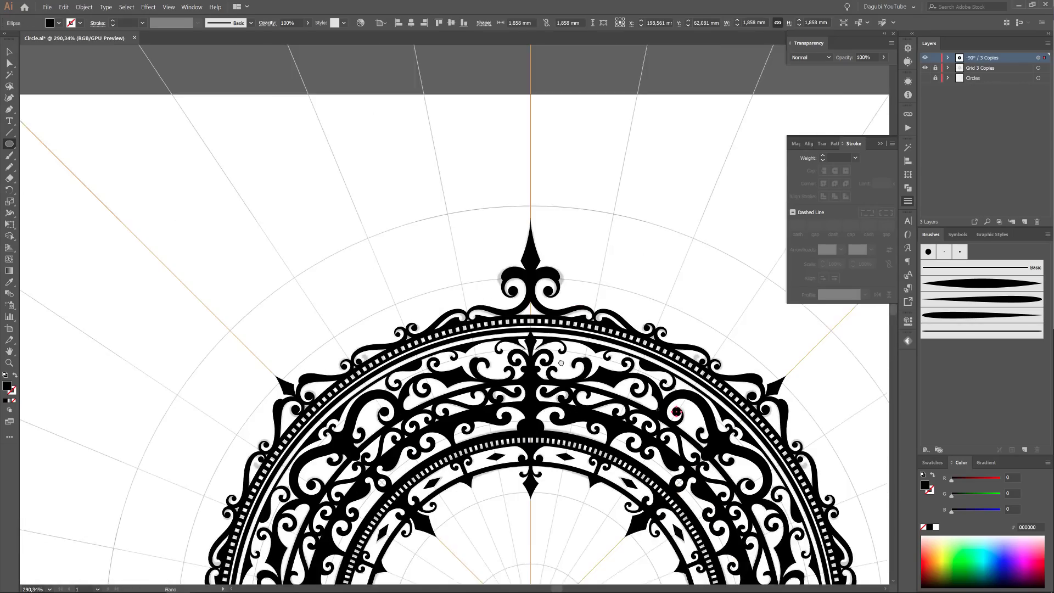
pyautogui.moveTo(673, 384); pyautogui.dragTo(547, 309)
pyautogui.keyDown('ctrl'); pyautogui.click(694, 168); pyautogui.keyUp('ctrl')
# Hide the grid and cover the small triangular gap between the two outer scrolls above the beaded ring with a black Pencil shape
pyautogui.hotkey('ctrl', '0')
pyautogui.click(925, 68)
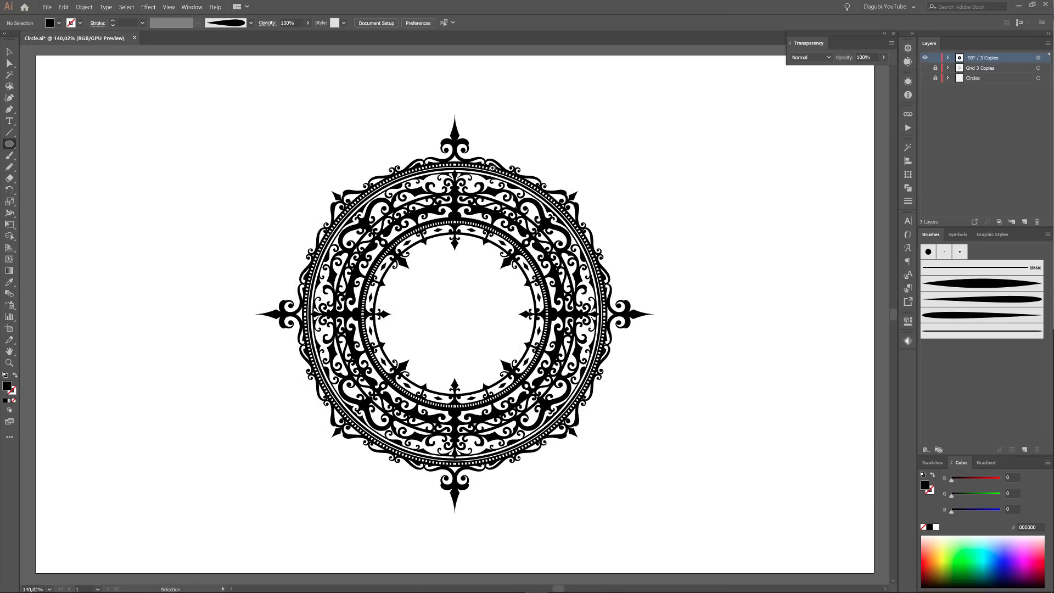
pyautogui.scroll(13, 485, 164)
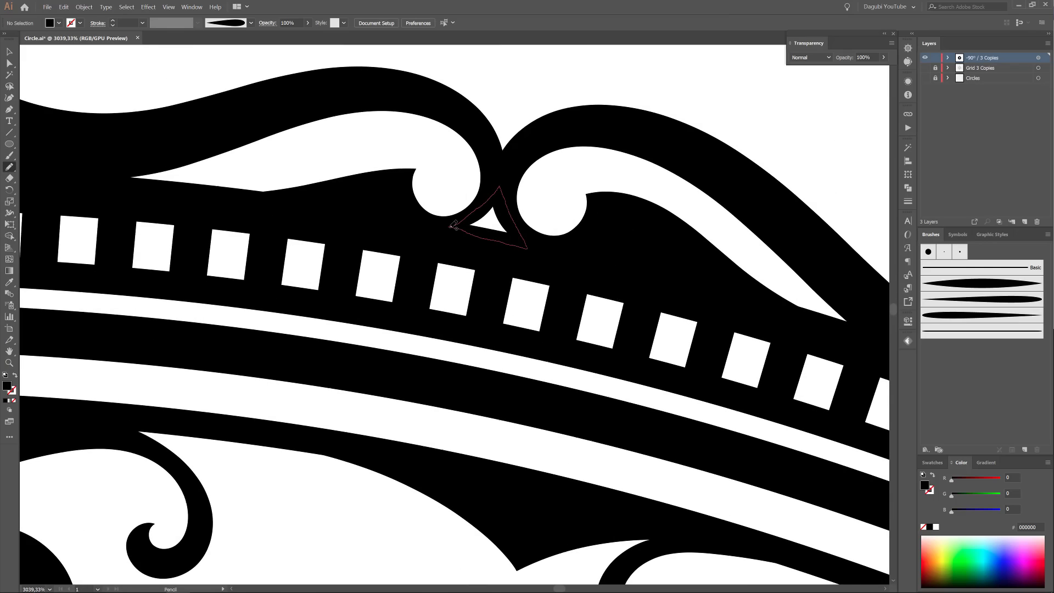
pyautogui.moveTo(450, 226); pyautogui.dragTo(449, 226)
pyautogui.scroll(-9, 677, 443)
pyautogui.moveTo(677, 442)
pyautogui.mouseDown()
pyautogui.moveTo(514, 361)
pyautogui.moveTo(530, 307)
pyautogui.mouseUp()
pyautogui.keyDown('ctrl'); pyautogui.click(630, 137); pyautogui.keyUp('ctrl')
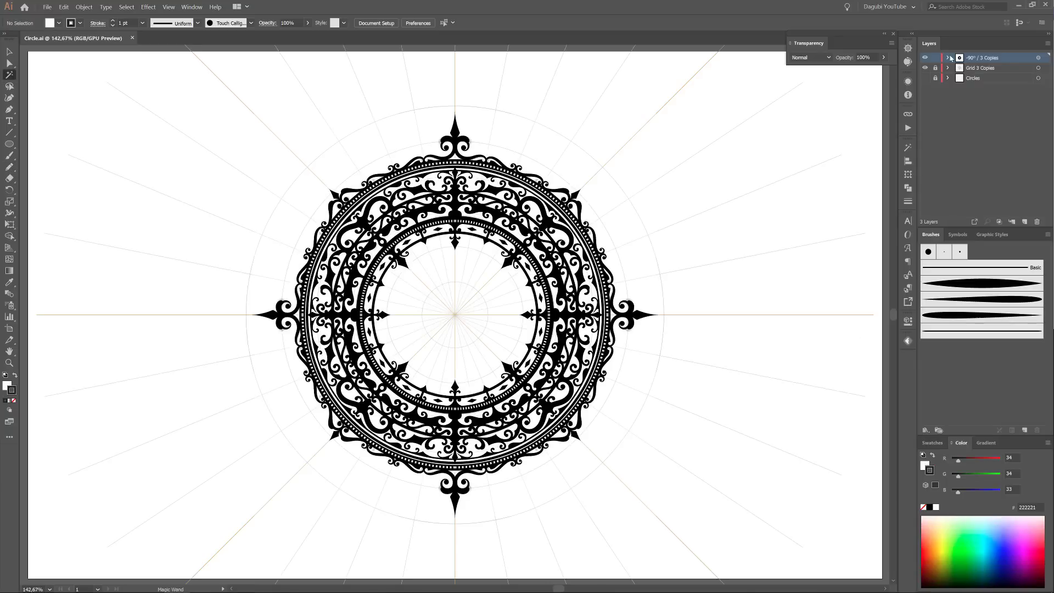
# Select the range of ring ellipses inside the -90° / 3 Copies layer and collect them in a new layer
pyautogui.click(947, 58)
pyautogui.scroll(-10, 998, 151)
pyautogui.click(999, 152)
pyautogui.scroll(4, 999, 151)
pyautogui.keyDown('shift'); pyautogui.click(999, 141); pyautogui.keyUp('shift')
pyautogui.click(1047, 44)
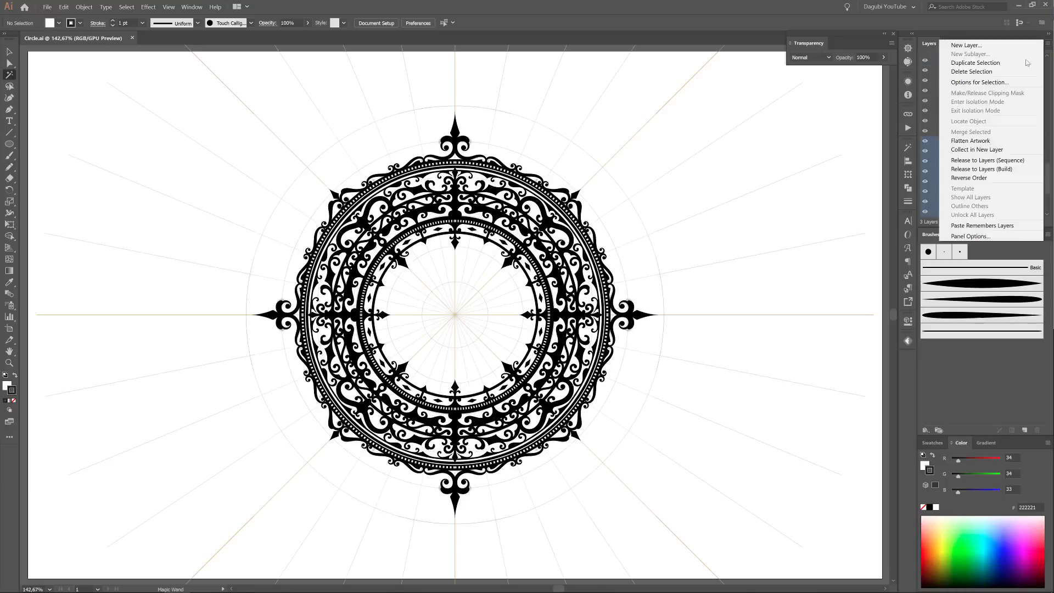
pyautogui.click(976, 149)
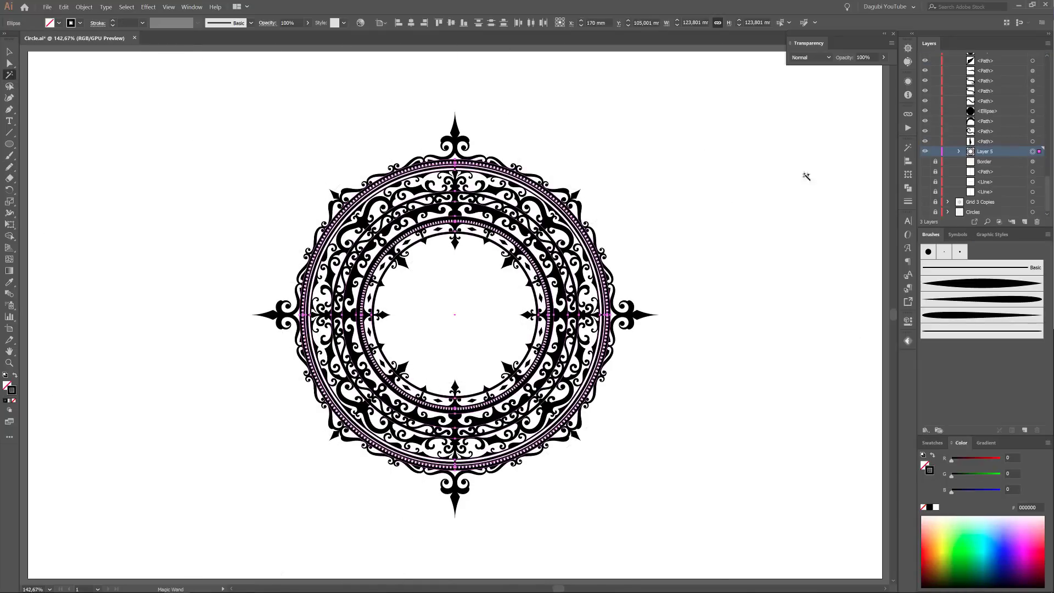
# Move Layer 5 with the rings out of the pattern layer to the top of the layer stack and hide it
pyautogui.rightClick(767, 179)
pyautogui.moveTo(790, 264)
pyautogui.click(892, 265)
pyautogui.scroll(10, 996, 137)
pyautogui.moveTo(999, 68); pyautogui.dragTo(1004, 53)
pyautogui.click(925, 58)
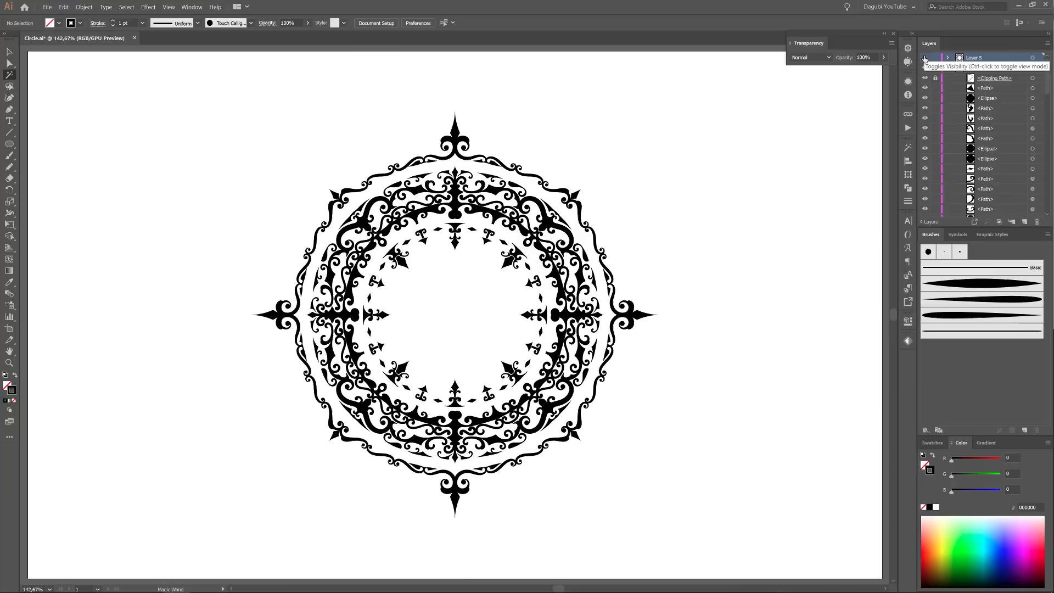
# Unlock all objects and horizontally centre-align the clipping path's top and centre anchors
pyautogui.click(1032, 68)
pyautogui.click(84, 8)
pyautogui.click(147, 79)
pyautogui.click(9, 63)
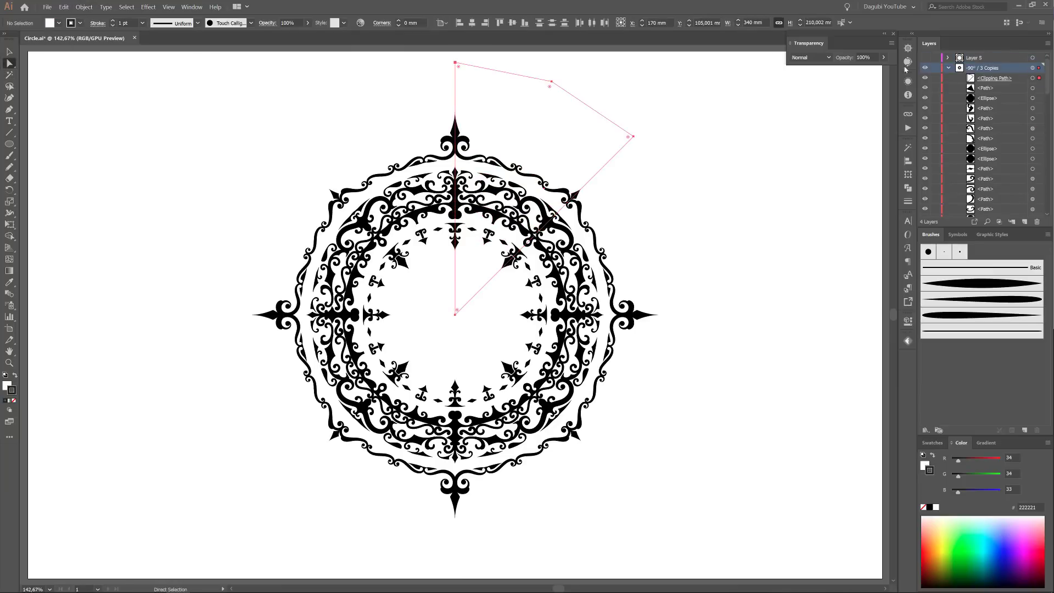
pyautogui.click(455, 63)
pyautogui.keyDown('shift'); pyautogui.click(455, 314); pyautogui.keyUp('shift')
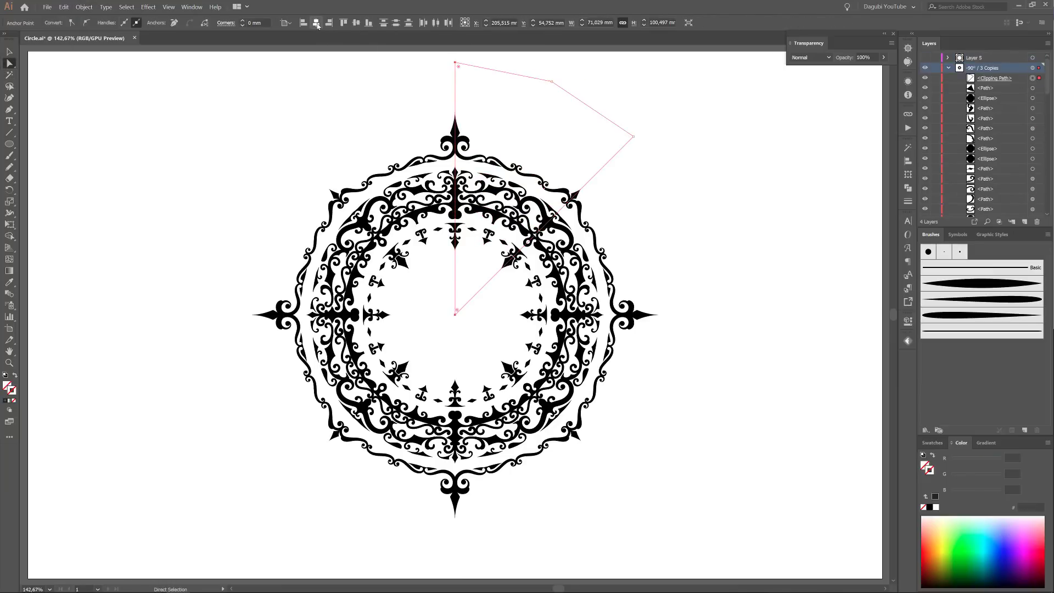
# Expand the appearance of the -90° / 3 Copies artwork, then expand its fills and strokes
pyautogui.click(84, 7)
pyautogui.click(91, 98)
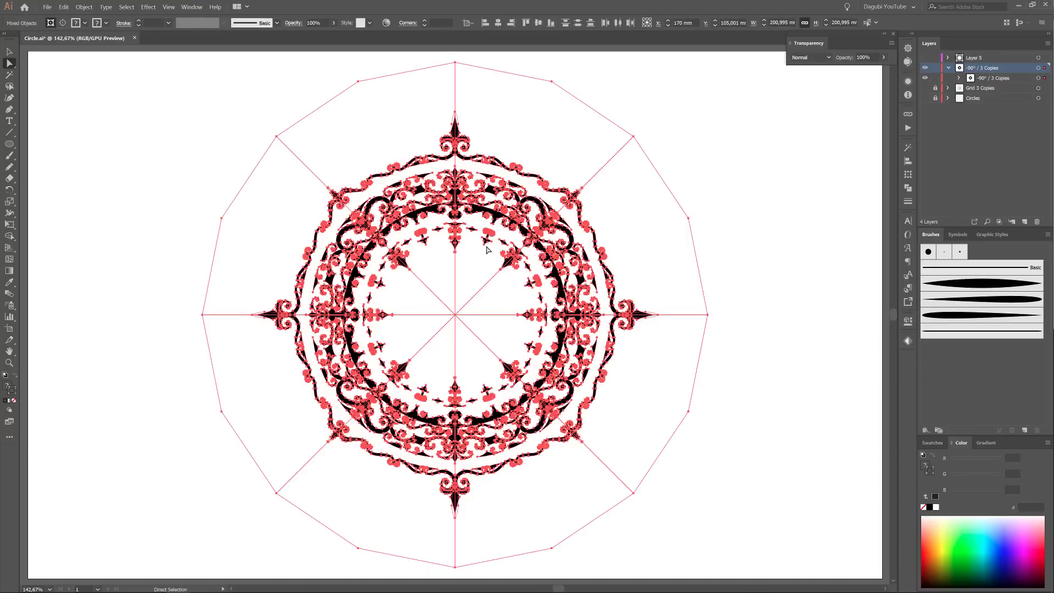
pyautogui.moveTo(486, 250); pyautogui.dragTo(642, 345)
pyautogui.click(84, 7)
pyautogui.click(87, 91)
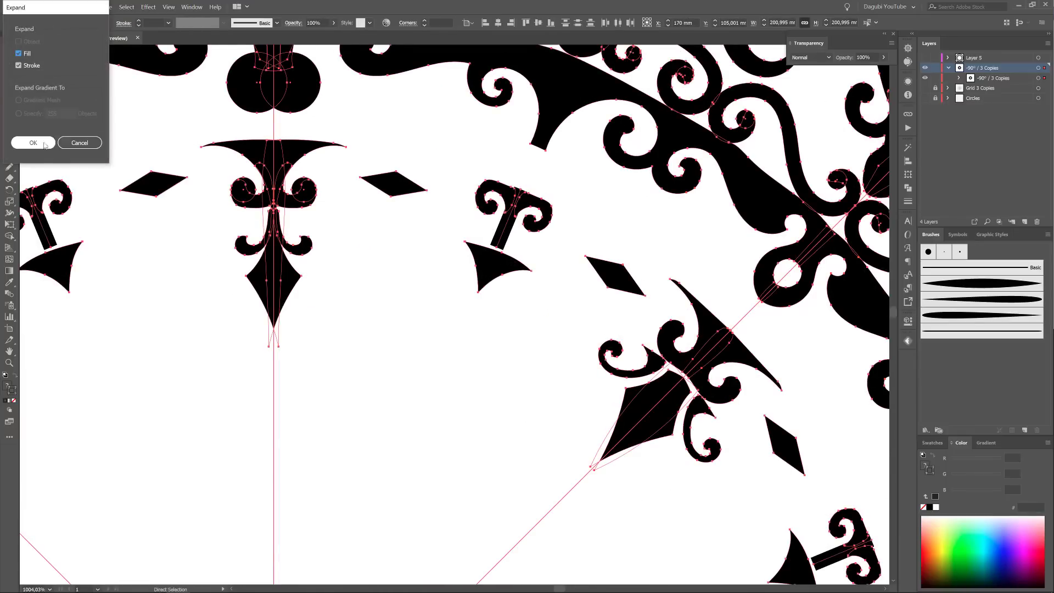
pyautogui.click(34, 142)
# Hide the selection edges and merge the expanded pattern with the Pathfinder
pyautogui.scroll(-6, 471, 208)
pyautogui.moveTo(467, 178); pyautogui.dragTo(620, 274)
pyautogui.hotkey('ctrl', 'h')
pyautogui.click(908, 188)
pyautogui.click(833, 195)
pyautogui.moveTo(620, 275); pyautogui.dragTo(644, 323)
pyautogui.click(391, 306)
# Select the black shapes with the Magic Wand, invert the selection and delete the leftover objects
pyautogui.press('y')
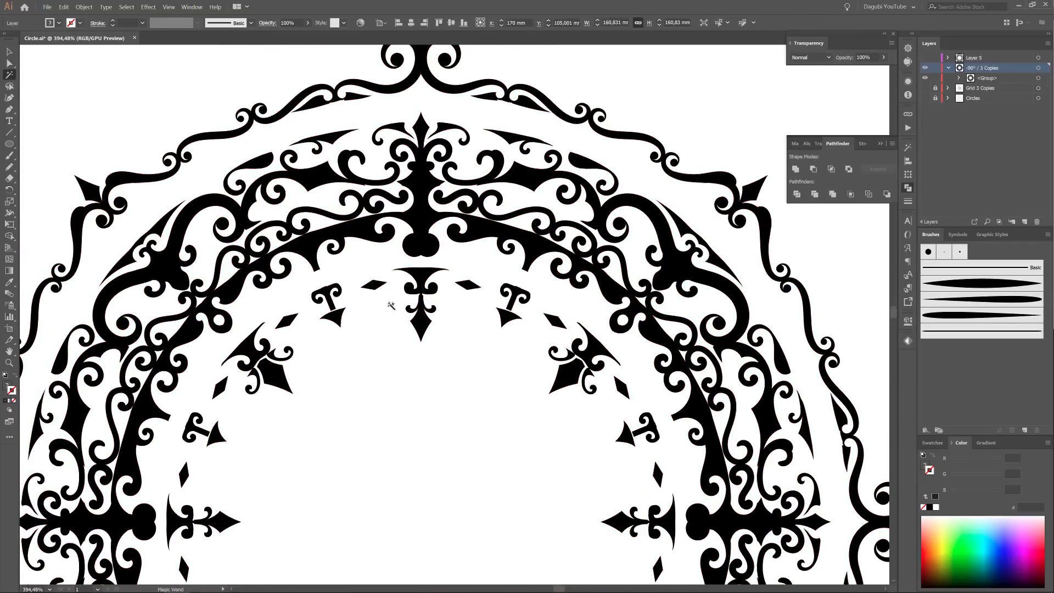
pyautogui.click(374, 285)
pyautogui.click(126, 7)
pyautogui.click(134, 52)
pyautogui.click(84, 7)
pyautogui.moveTo(65, 7)
pyautogui.click(77, 103)
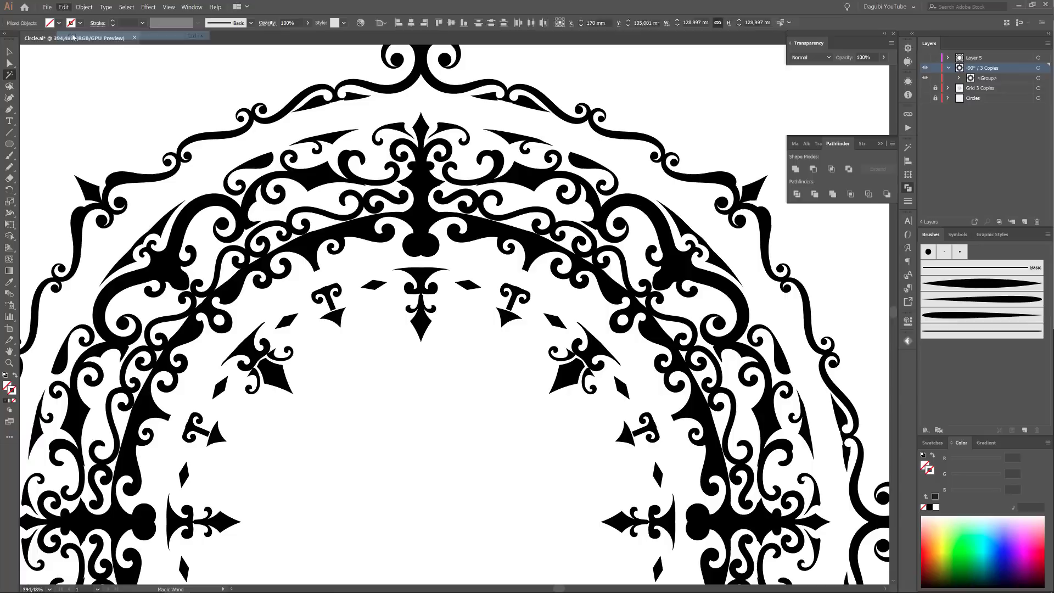
# Collapse the merged pattern layer and show Layer 5 with the rings
pyautogui.click(958, 78)
pyautogui.moveTo(1048, 74)
pyautogui.mouseDown()
pyautogui.moveTo(1047, 192)
pyautogui.moveTo(1047, 68)
pyautogui.mouseUp()
pyautogui.click(949, 68)
pyautogui.hotkey('ctrl', '0')
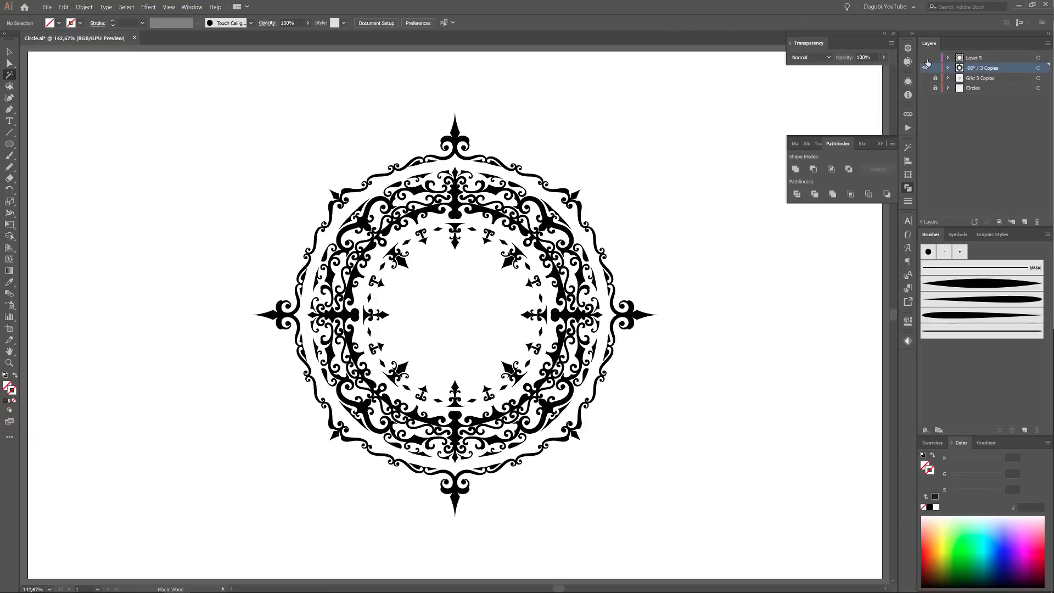
pyautogui.click(925, 58)
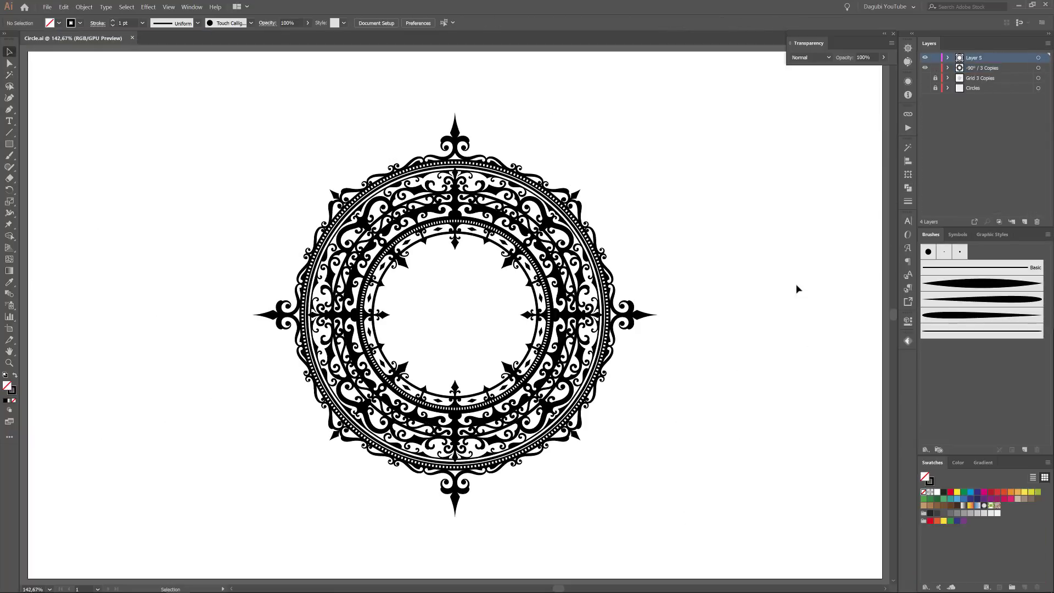
# Place Layer 5 inside the -90° / 3 Copies layer and duplicate that layer
pyautogui.click(947, 68)
pyautogui.moveTo(982, 58); pyautogui.dragTo(1024, 221)
pyautogui.click(957, 78)
pyautogui.click(948, 58)
# Rename the original pattern layer as Backup, lock it and hide it
pyautogui.doubleClick(979, 67)
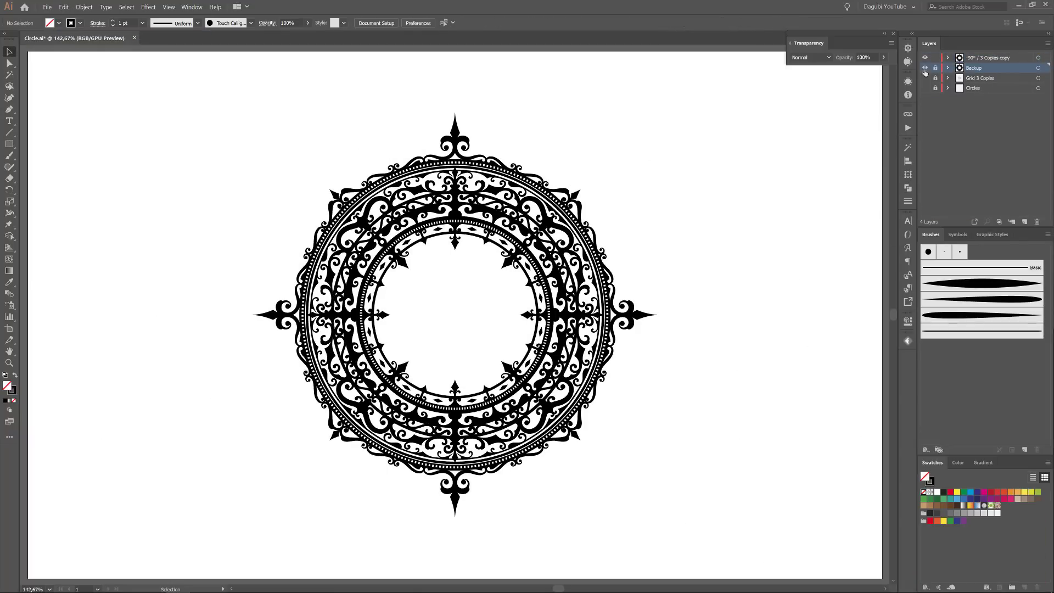
pyautogui.click(947, 58)
pyautogui.click(924, 68)
pyautogui.click(925, 68)
# Fill the scroll group with a gold gradient from the Metals swatch library, spread across the whole pattern with the Gradient tool
pyautogui.click(1038, 78)
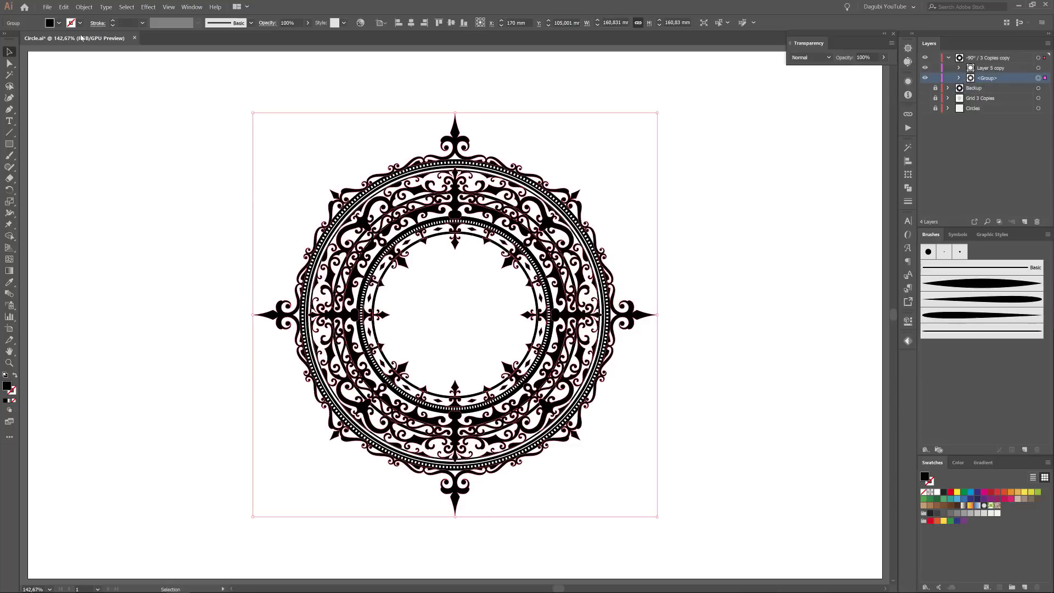
pyautogui.click(59, 23)
pyautogui.click(8, 84)
pyautogui.moveTo(33, 175)
pyautogui.click(148, 228)
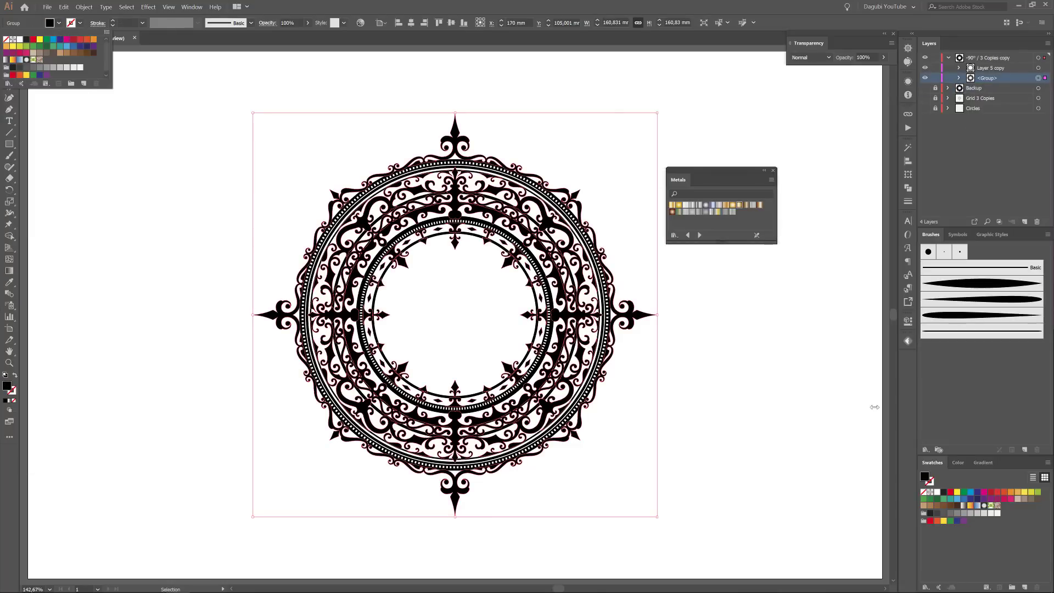
pyautogui.click(725, 207)
pyautogui.click(9, 271)
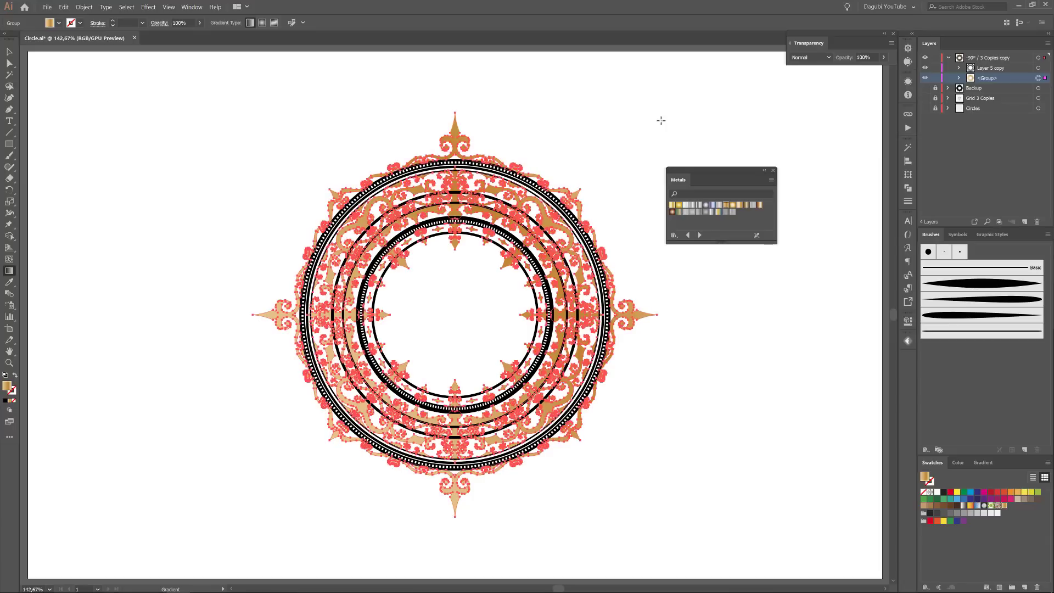
# Give the rings in Layer 5 copy a golden-orange stroke and clear the selection
pyautogui.click(1037, 68)
pyautogui.click(932, 484)
pyautogui.click(1024, 498)
pyautogui.click(1017, 493)
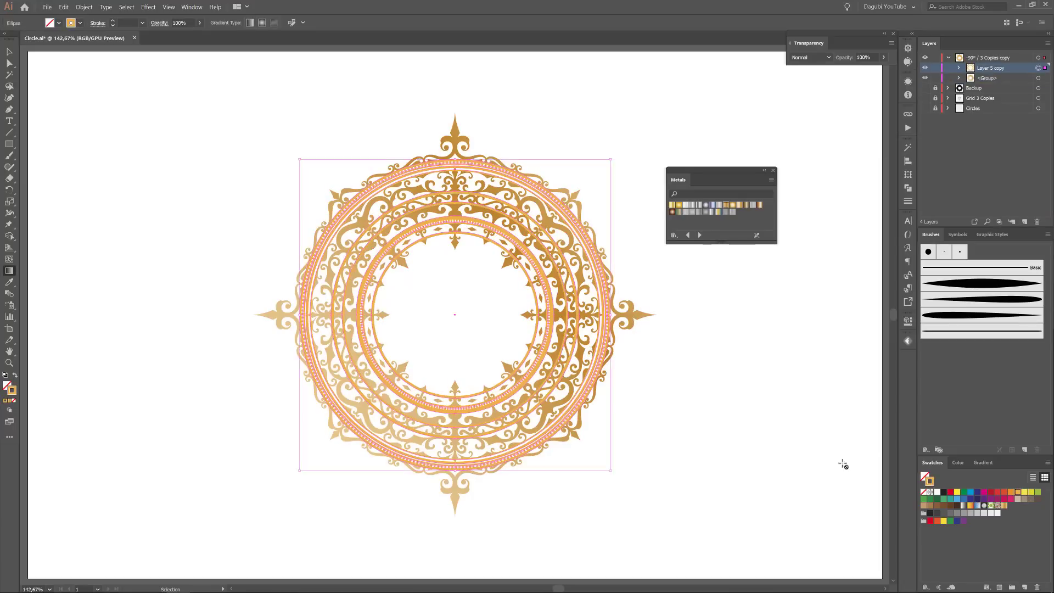
pyautogui.keyDown('ctrl'); pyautogui.click(842, 463); pyautogui.keyUp('ctrl')
# Duplicate the gold pattern layer, rename the original as Gold and hide it
pyautogui.click(949, 58)
pyautogui.moveTo(1024, 221); pyautogui.dragTo(1024, 221)
pyautogui.doubleClick(971, 68)
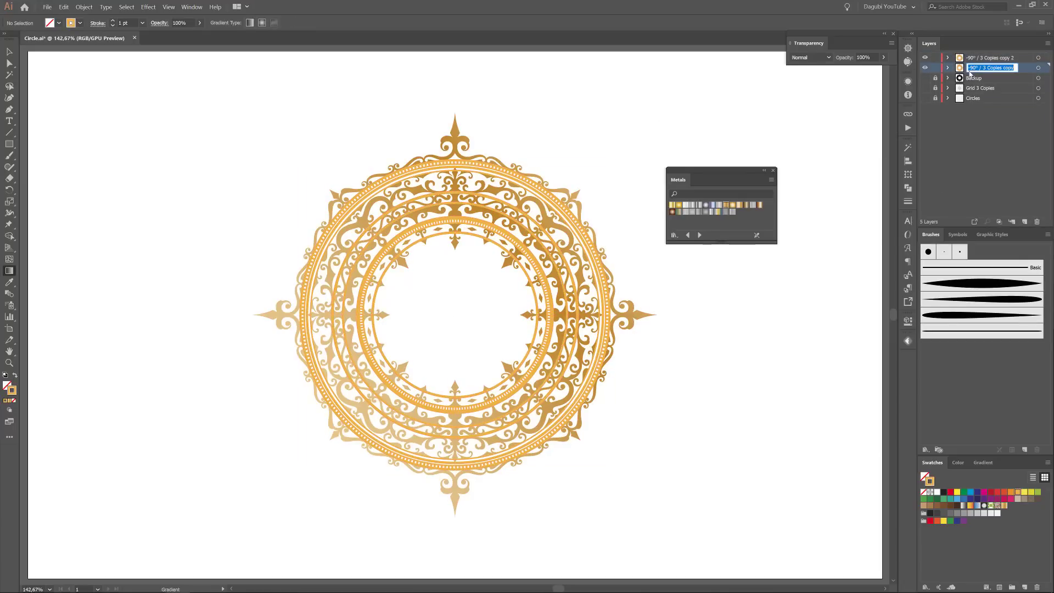
# Set the stroke of the rings in Layer 5 copy 2 to dark red
pyautogui.click(947, 58)
pyautogui.click(1037, 68)
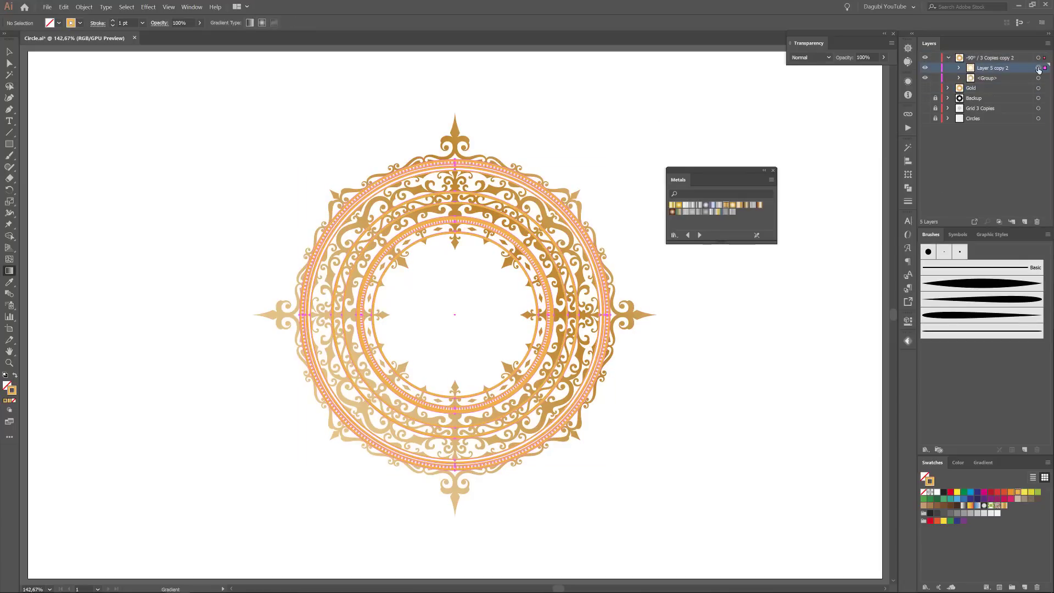
pyautogui.moveTo(453, 167); pyautogui.dragTo(569, 297)
pyautogui.click(990, 492)
# Outline the strokes of the red rings and unite them with the Pathfinder
pyautogui.click(83, 7)
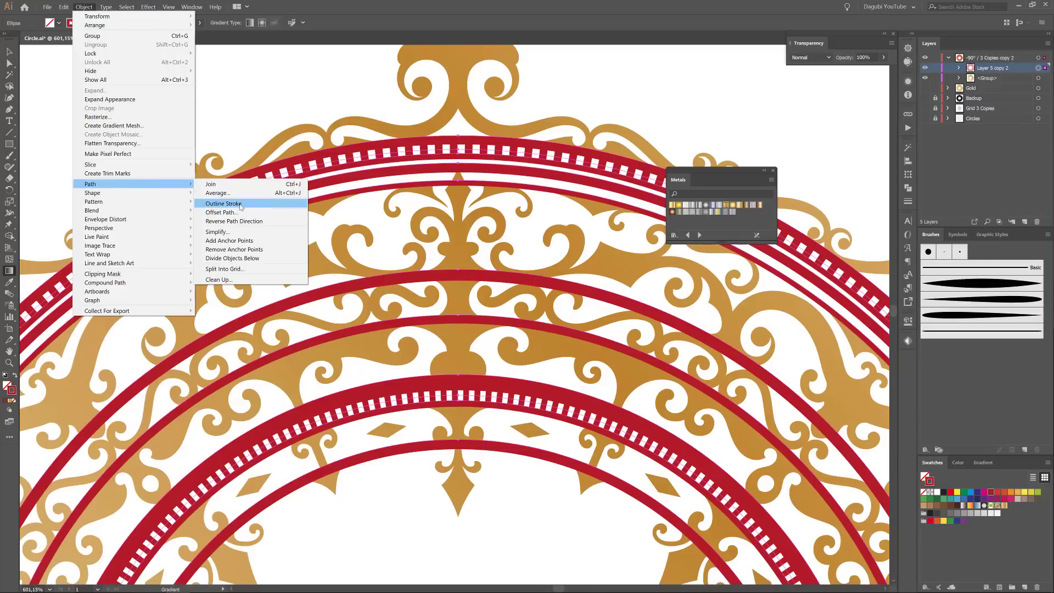
pyautogui.click(247, 205)
pyautogui.click(907, 188)
pyautogui.click(796, 170)
pyautogui.moveTo(681, 393); pyautogui.dragTo(544, 409)
pyautogui.moveTo(544, 409); pyautogui.dragTo(457, 194)
# Fill the scroll group with the same dark red as the rings and clear the selection
pyautogui.click(1037, 78)
pyautogui.click(993, 492)
pyautogui.hotkey('ctrl', 'z')
pyautogui.click(990, 492)
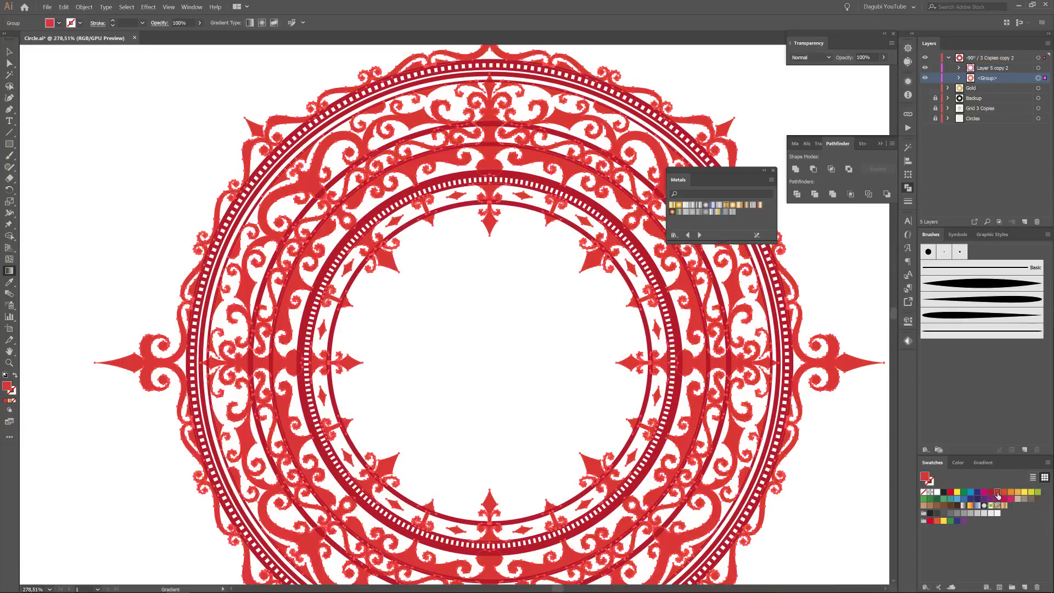
pyautogui.keyDown('ctrl'); pyautogui.click(872, 298); pyautogui.keyUp('ctrl')
pyautogui.scroll(-1, 848, 347)
pyautogui.moveTo(849, 347); pyautogui.dragTo(759, 323)
# Duplicate the red pattern layer -90° / 3 Copies copy 2 and hide the original
pyautogui.click(948, 58)
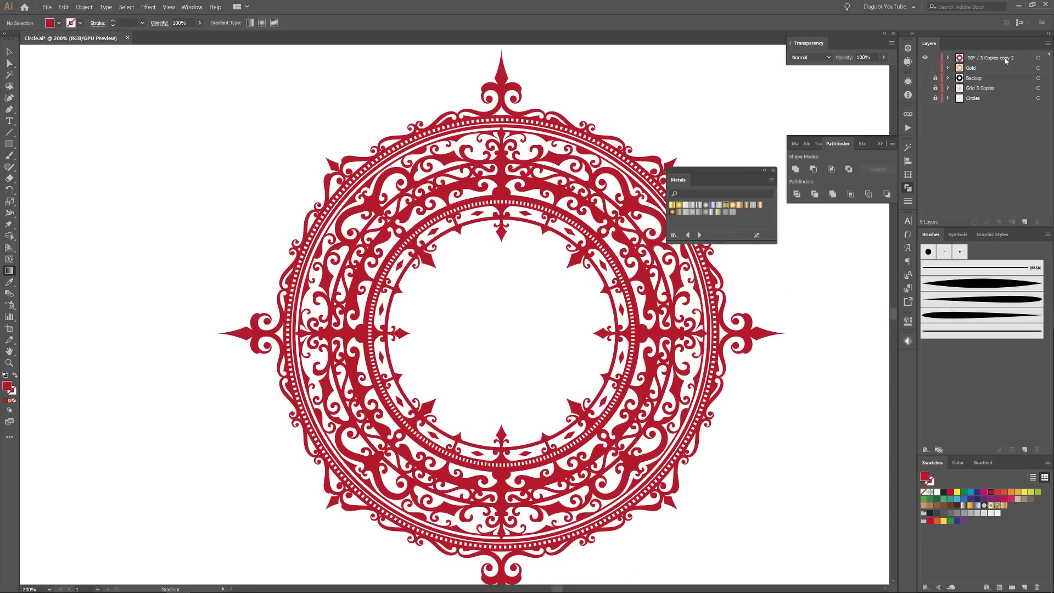
pyautogui.moveTo(1004, 59); pyautogui.dragTo(1024, 222)
pyautogui.click(924, 68)
# Select all artwork of -90° / 3 Copies copy 3, unite it with the Pathfinder and close the Metals library
pyautogui.click(1038, 57)
pyautogui.moveTo(521, 158); pyautogui.dragTo(631, 203)
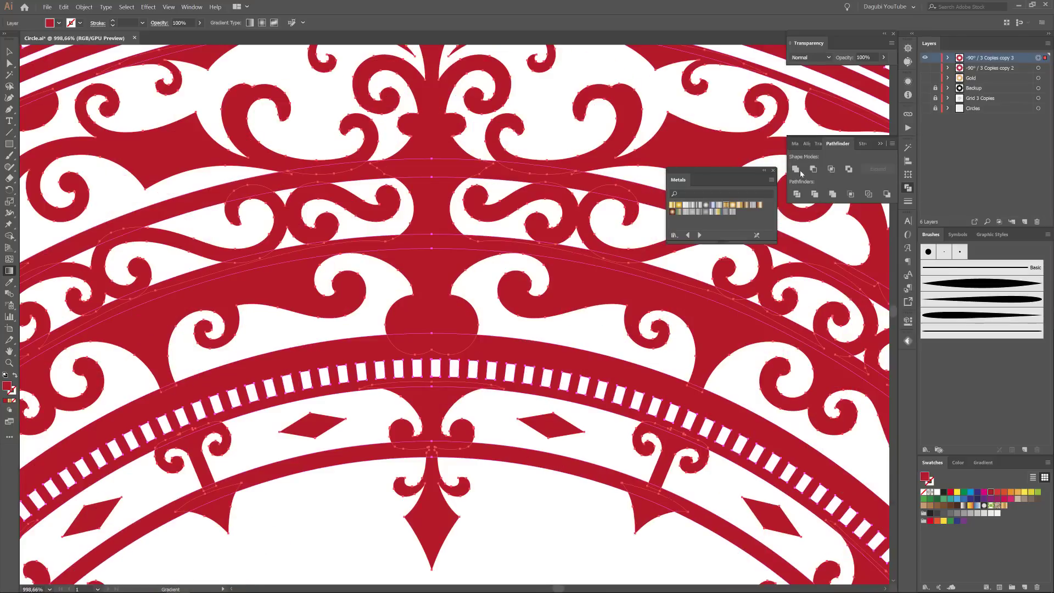
pyautogui.click(772, 170)
pyautogui.click(970, 79)
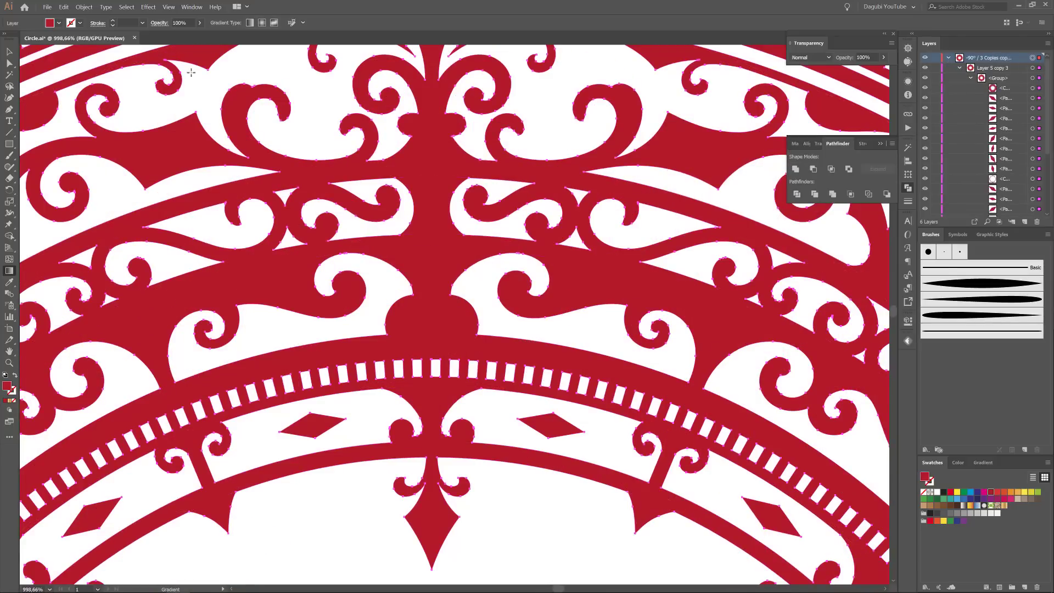
# Ungroup the united artwork in Layer 5 copy 3, clear the selection and collapse the sublayer
pyautogui.click(84, 7)
pyautogui.click(99, 48)
pyautogui.click(84, 7)
pyautogui.click(242, 40)
pyautogui.hotkey('ctrl', '0')
pyautogui.keyDown('ctrl'); pyautogui.click(721, 134); pyautogui.keyUp('ctrl')
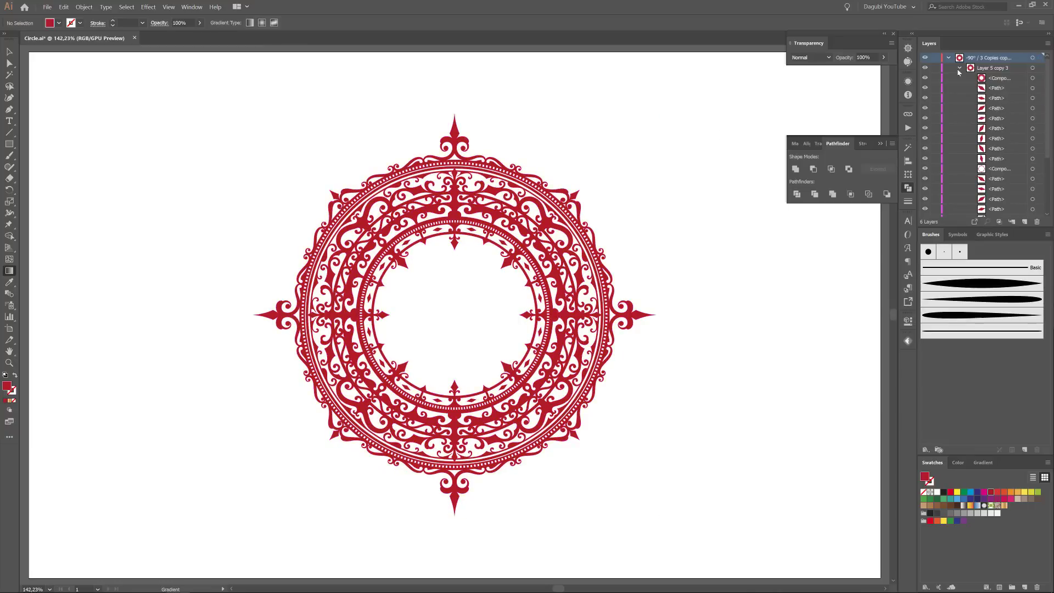
pyautogui.click(959, 68)
# Fill the whole united pattern in -90° / 3 Copies copy 3 with the linear white-to-black gradient preset
pyautogui.click(1038, 58)
pyautogui.click(984, 463)
pyautogui.click(938, 479)
pyautogui.scroll(2, 921, 499)
pyautogui.click(891, 500)
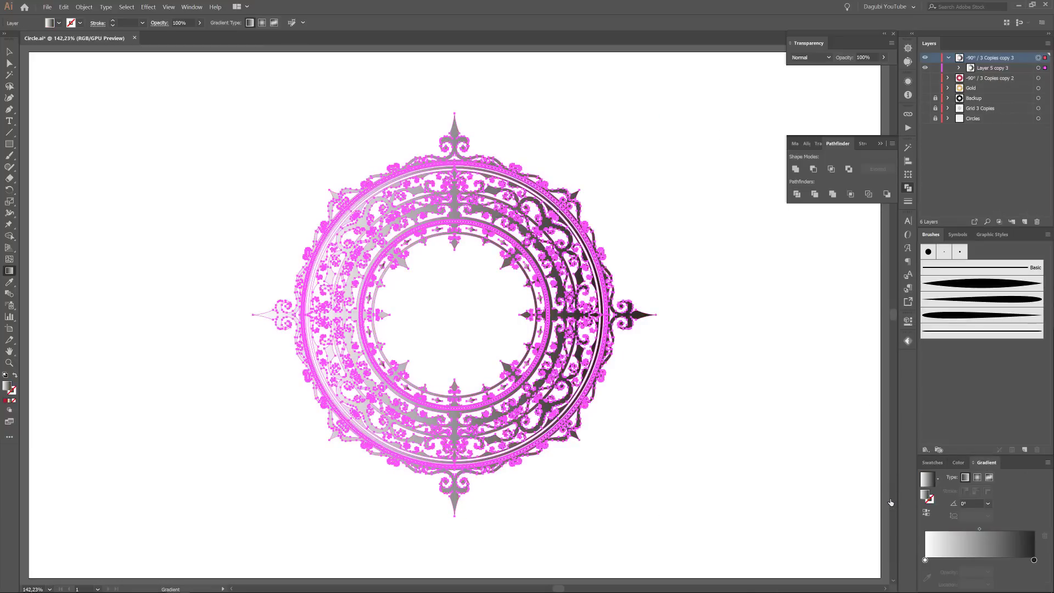
# Hide the selection edges, draw the gradient diagonally across the pattern at about 37° and make it radial
pyautogui.hotkey('ctrl', 'h')
pyautogui.moveTo(319, 419); pyautogui.dragTo(577, 196)
pyautogui.click(977, 478)
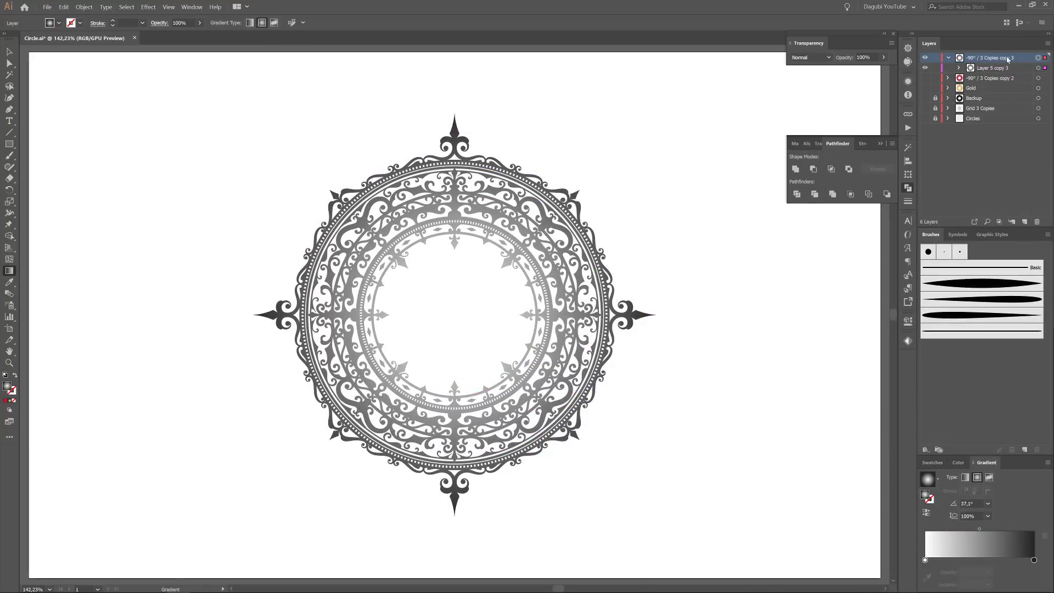
# Duplicate the gradient layer below Gold as Outline and give its artwork a dark red stroke and no fill
pyautogui.moveTo(1007, 59); pyautogui.dragTo(978, 102)
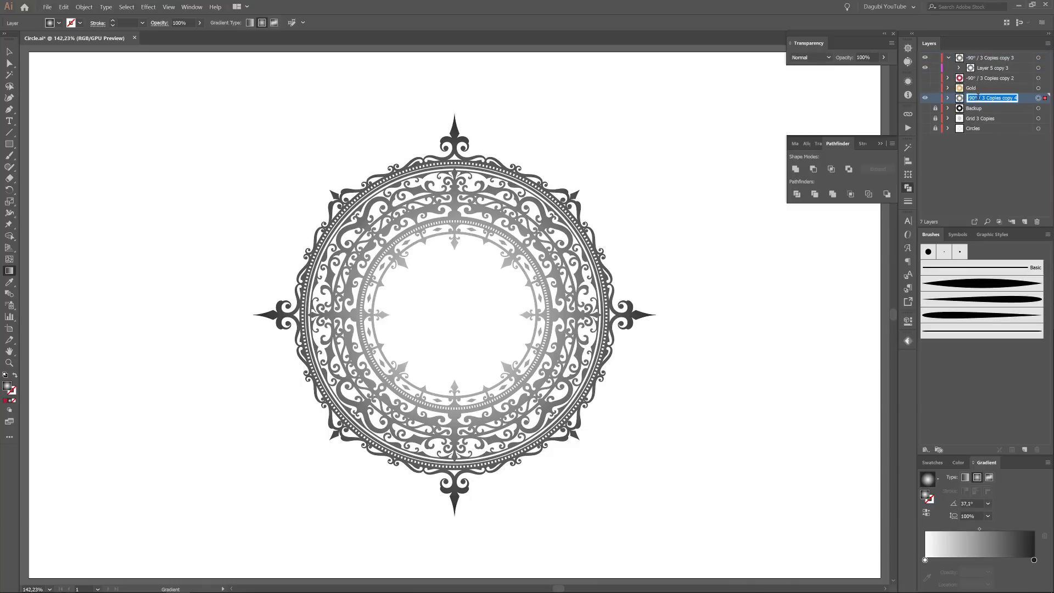
pyautogui.click(932, 463)
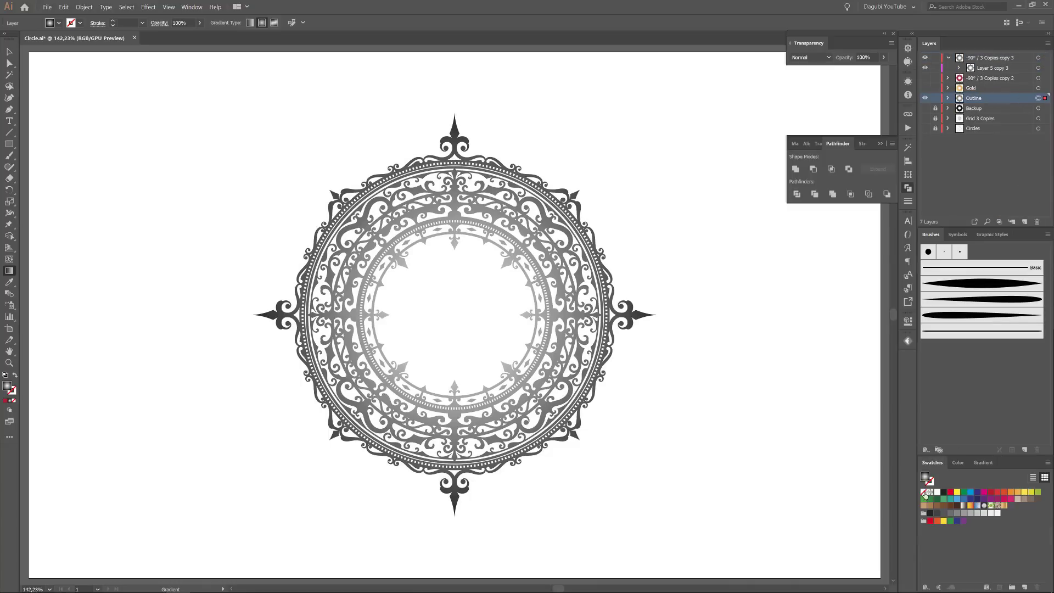
pyautogui.click(923, 492)
pyautogui.click(930, 482)
pyautogui.click(991, 492)
# Set the Outline layer's stroke to 4 pt with round join corners
pyautogui.click(112, 22)
pyautogui.click(113, 22)
pyautogui.click(112, 22)
pyautogui.scroll(8, 465, 159)
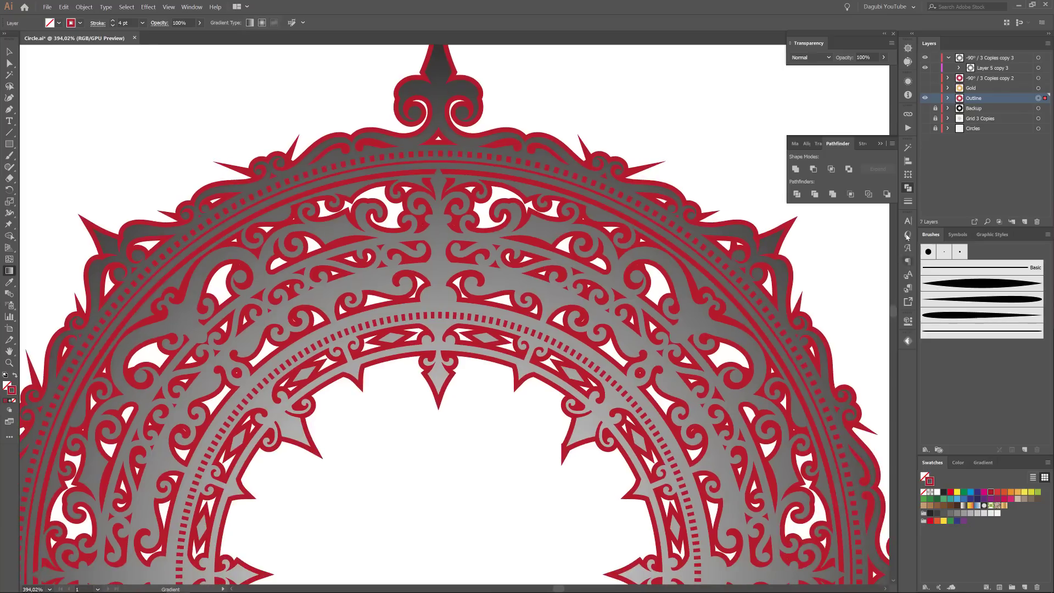
pyautogui.click(862, 144)
pyautogui.click(834, 184)
# Collapse the -90° / 3 Copies copy 3 layer and hide it
pyautogui.scroll(-7, 536, 313)
pyautogui.click(948, 57)
pyautogui.click(924, 58)
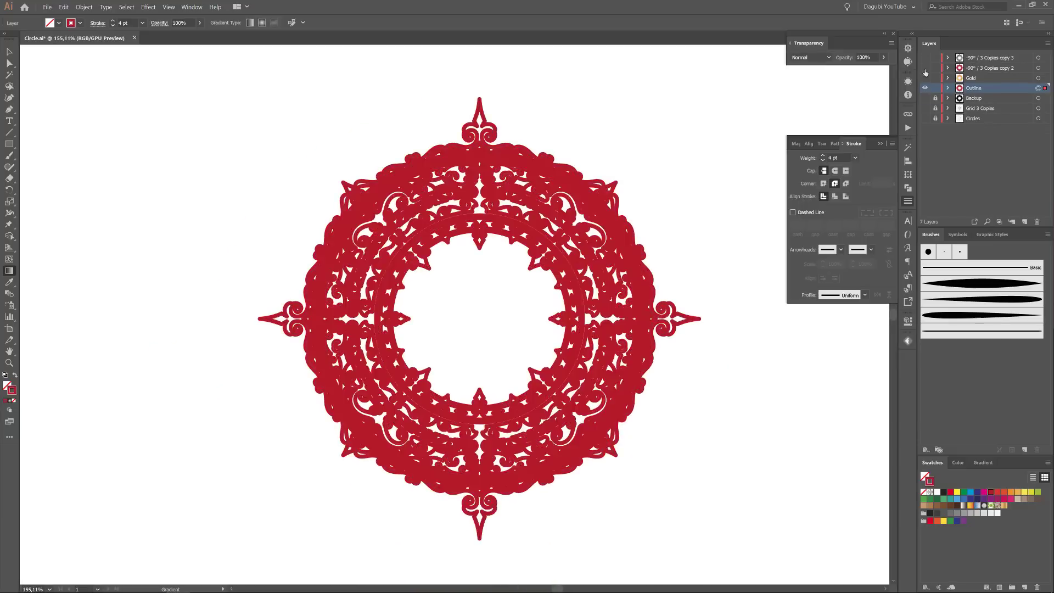
# Show the -90° / 3 Copies copy 2 layer above Outline and give the Outline artwork a dark gray stroke
pyautogui.click(925, 78)
pyautogui.click(925, 68)
pyautogui.click(943, 513)
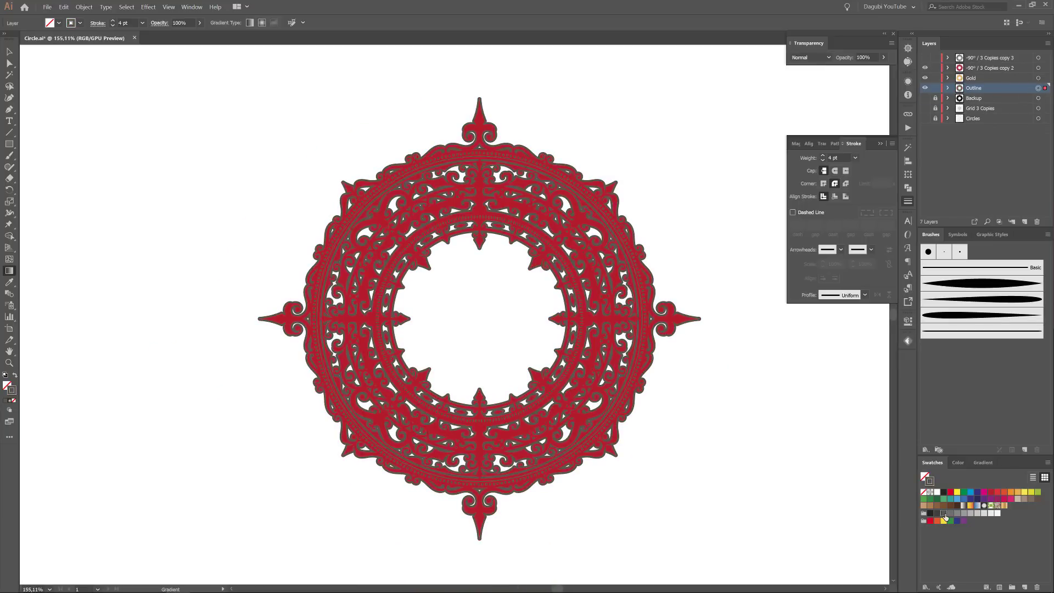
pyautogui.click(925, 68)
pyautogui.click(925, 58)
pyautogui.click(925, 58)
pyautogui.click(925, 78)
pyautogui.click(925, 68)
# Set the Outline stroke weight to 2 pt, compare layer combinations and leave only the -90° / 3 Copies copy 2 layer visible
pyautogui.click(823, 159)
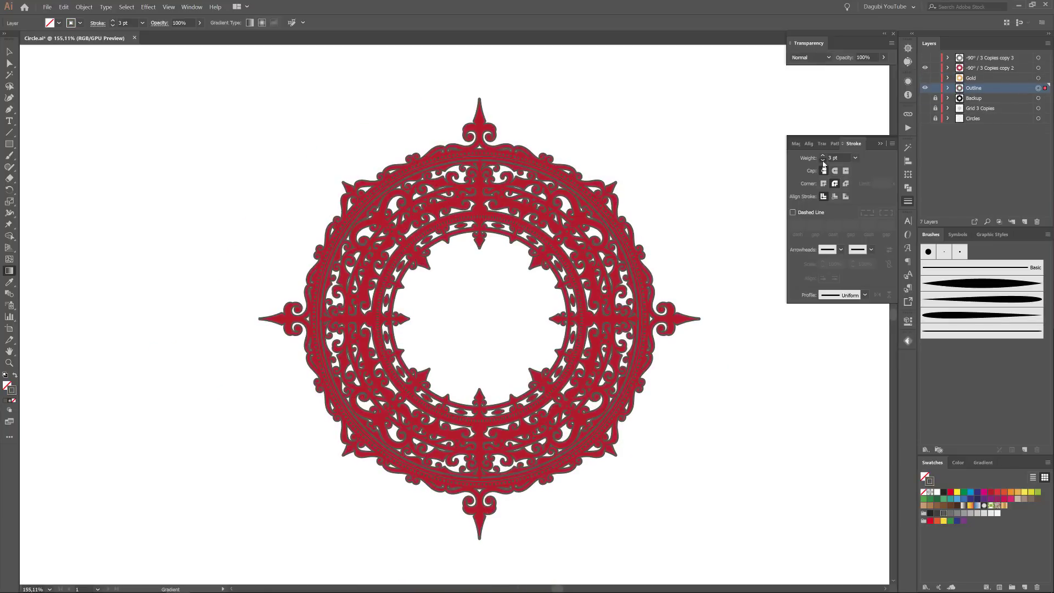
pyautogui.click(823, 160)
pyautogui.click(924, 68)
pyautogui.click(925, 78)
pyautogui.click(925, 78)
pyautogui.click(925, 58)
pyautogui.click(925, 57)
pyautogui.click(924, 68)
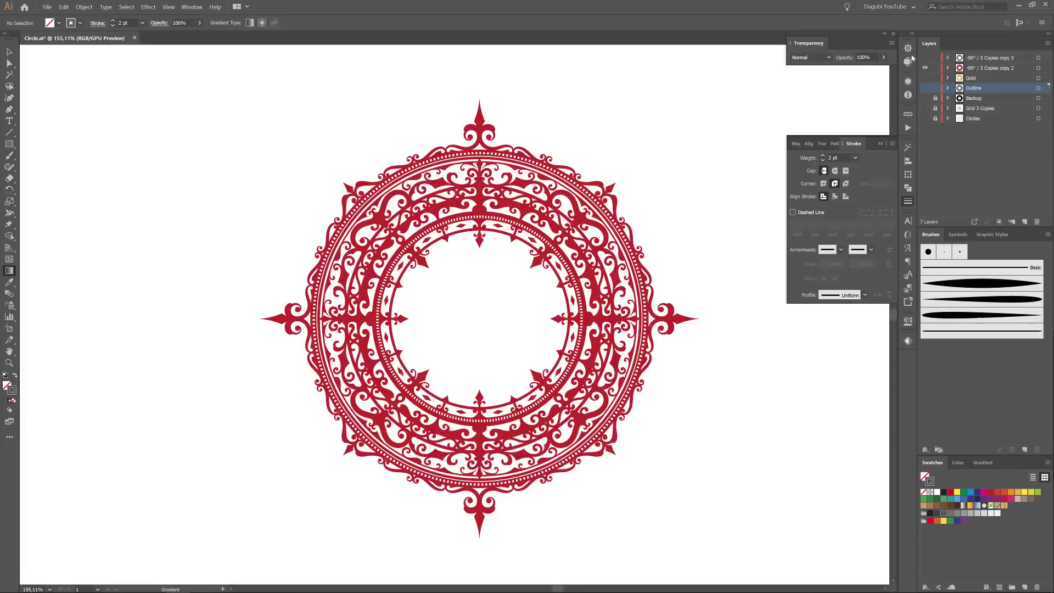
# Create a new layer below Outline with an artboard-covering rectangle filled with a white-to-black radial gradient and no stroke
pyautogui.hotkey('ctrl', '0')
pyautogui.click(1024, 221)
pyautogui.click(9, 144)
pyautogui.moveTo(27, 51); pyautogui.dragTo(882, 579)
pyautogui.click(923, 492)
pyautogui.click(924, 477)
pyautogui.click(983, 462)
pyautogui.click(927, 479)
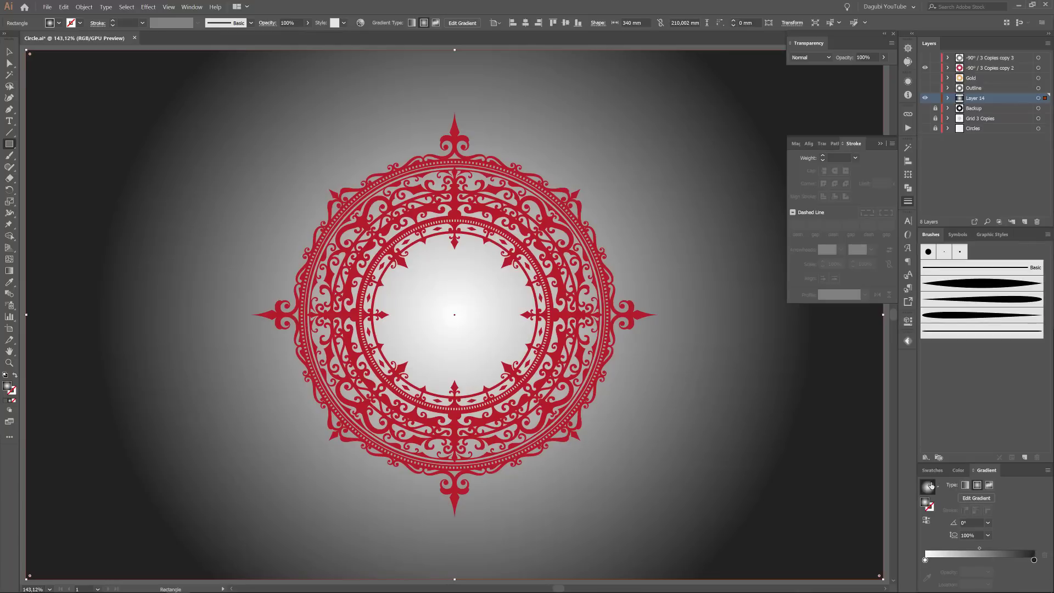
# Show the -90° / 3 Copies copy 3 and Outline layers and give the Outline artwork a white stroke
pyautogui.click(908, 201)
pyautogui.click(925, 58)
pyautogui.click(925, 87)
pyautogui.click(1038, 88)
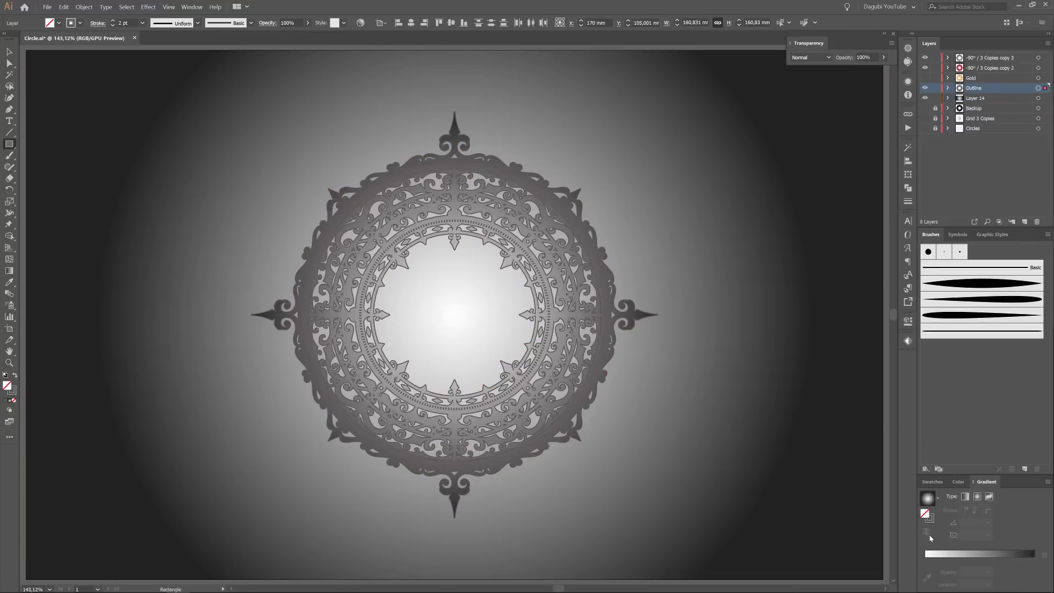
pyautogui.click(932, 481)
pyautogui.click(937, 512)
# Change the background gradient's outer color to gray and extend its radius past the artboard's side edge
pyautogui.click(1044, 99)
pyautogui.scroll(-2, 761, 322)
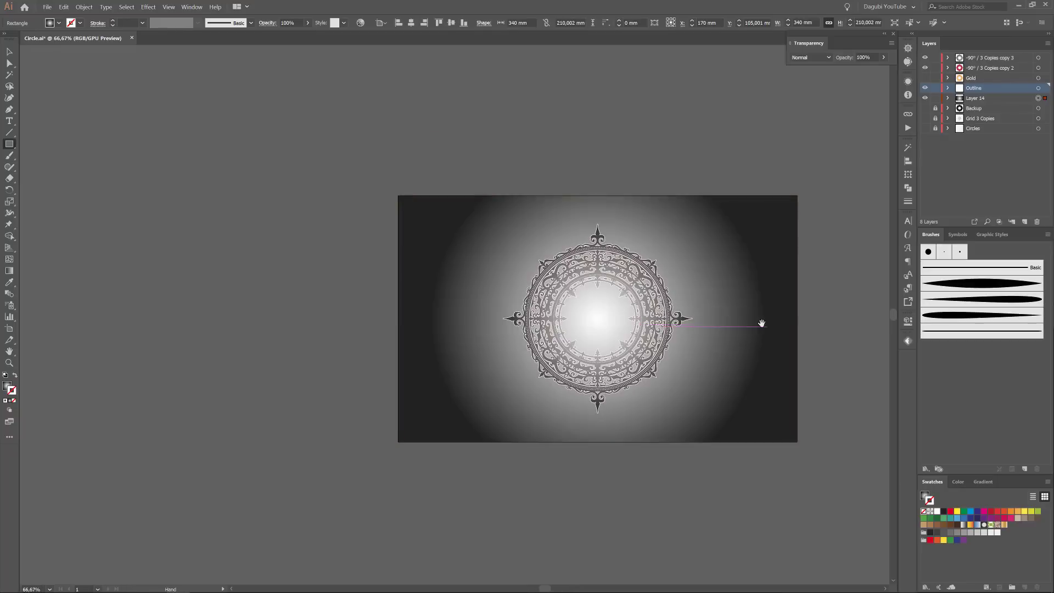
pyautogui.moveTo(762, 322); pyautogui.dragTo(656, 319)
pyautogui.click(981, 483)
pyautogui.doubleClick(1034, 560)
pyautogui.click(909, 488)
pyautogui.click(944, 486)
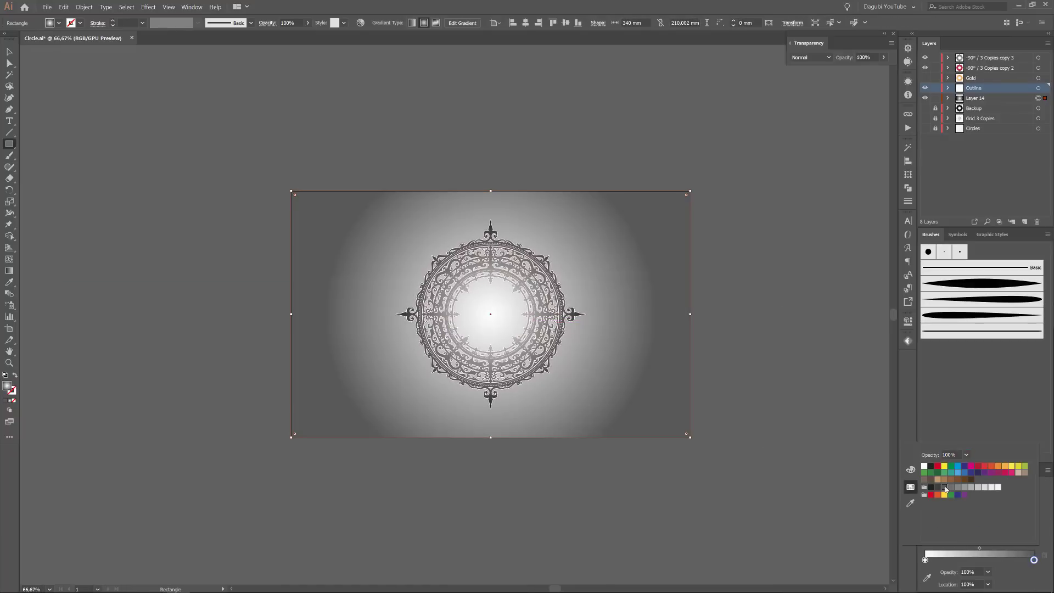
pyautogui.click(32, 298)
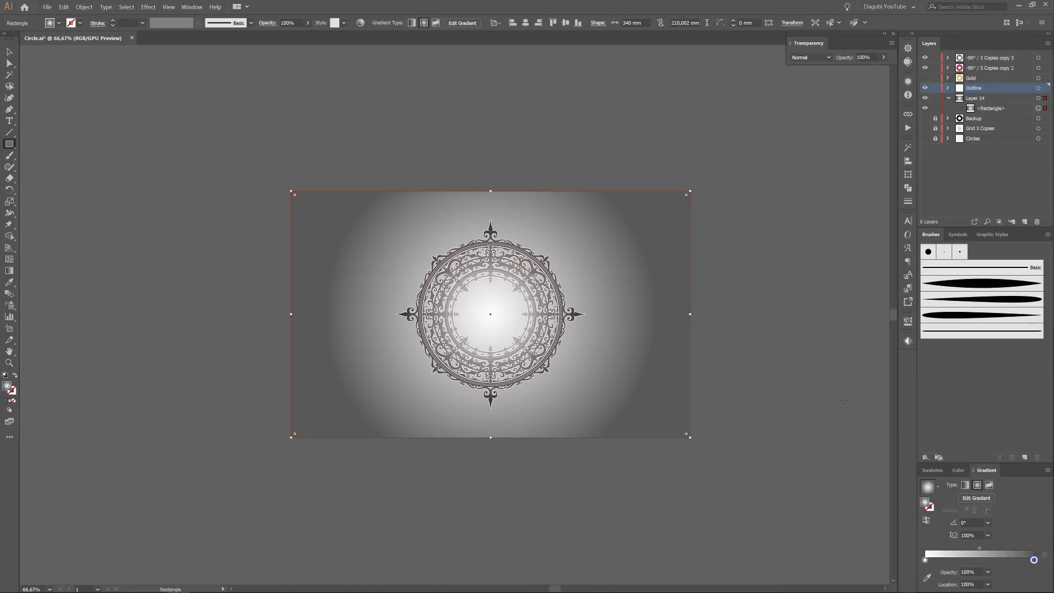
pyautogui.press('g')
pyautogui.moveTo(653, 314); pyautogui.dragTo(722, 313)
# Set the background gradient's outer color to dark gray and its center color to the K=40 gray
pyautogui.doubleClick(1034, 560)
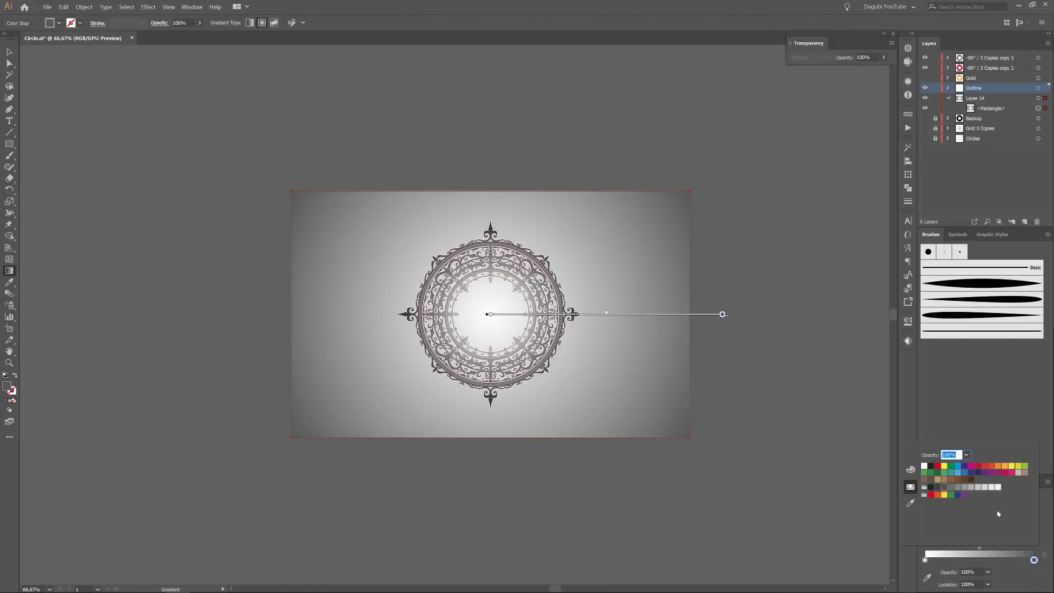
pyautogui.click(937, 487)
pyautogui.click(931, 486)
pyautogui.click(937, 487)
pyautogui.click(978, 488)
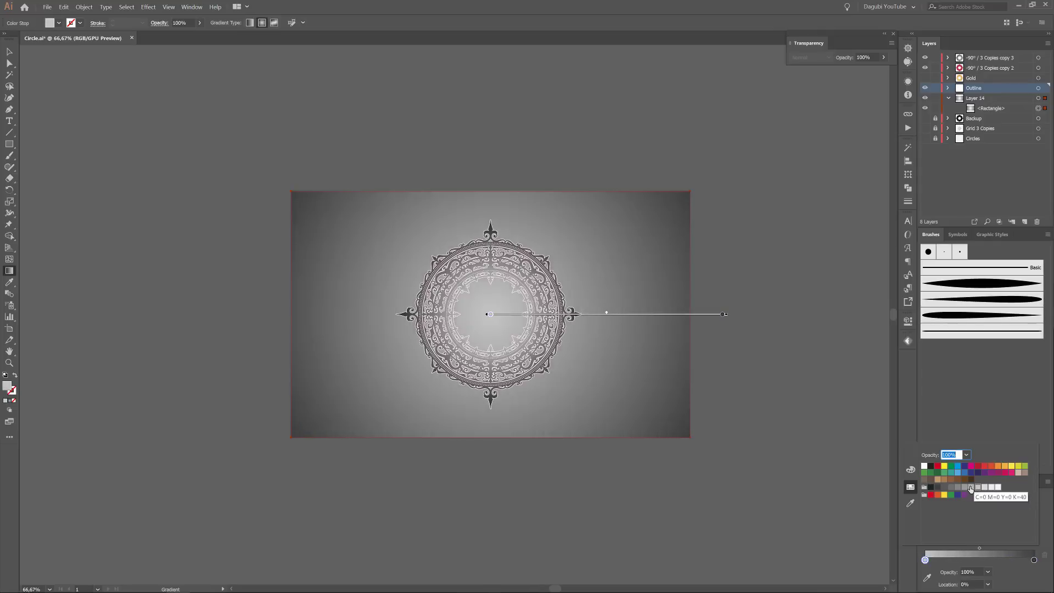
pyautogui.click(971, 487)
pyautogui.click(10, 52)
pyautogui.click(9, 52)
pyautogui.click(196, 96)
pyautogui.hotkey('ctrl', '0')
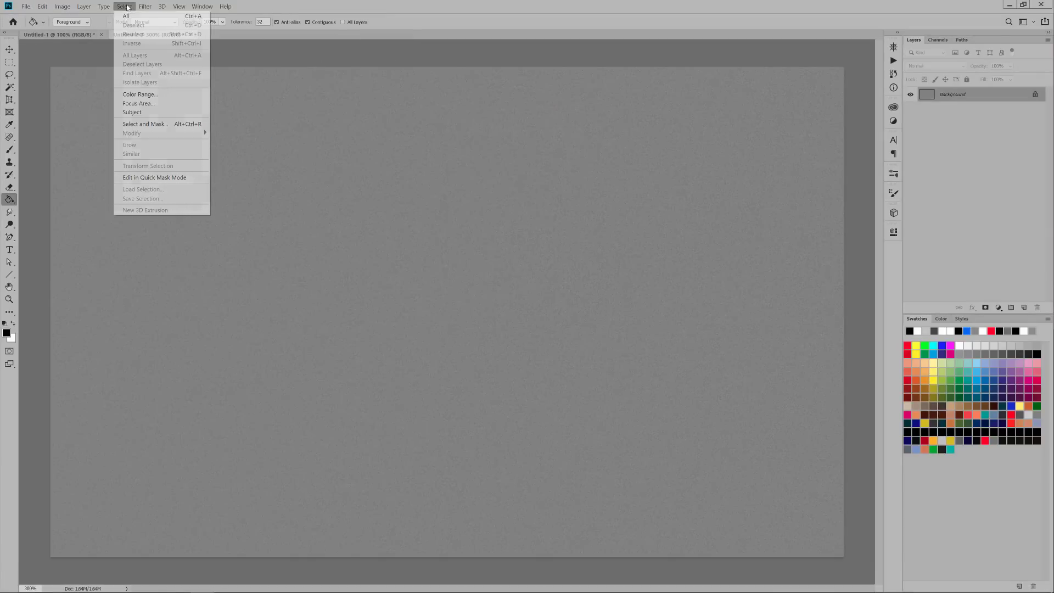
# Copy the gray texture from Photoshop into Layer 14, align it to the artboard and blend it with the gradient background
pyautogui.click(42, 6)
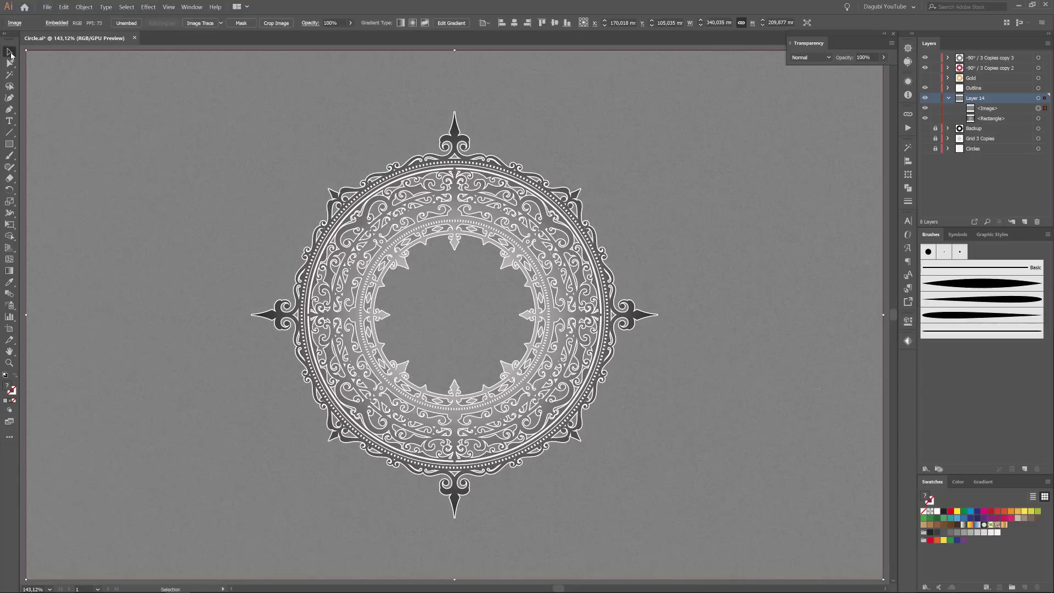
pyautogui.click(514, 23)
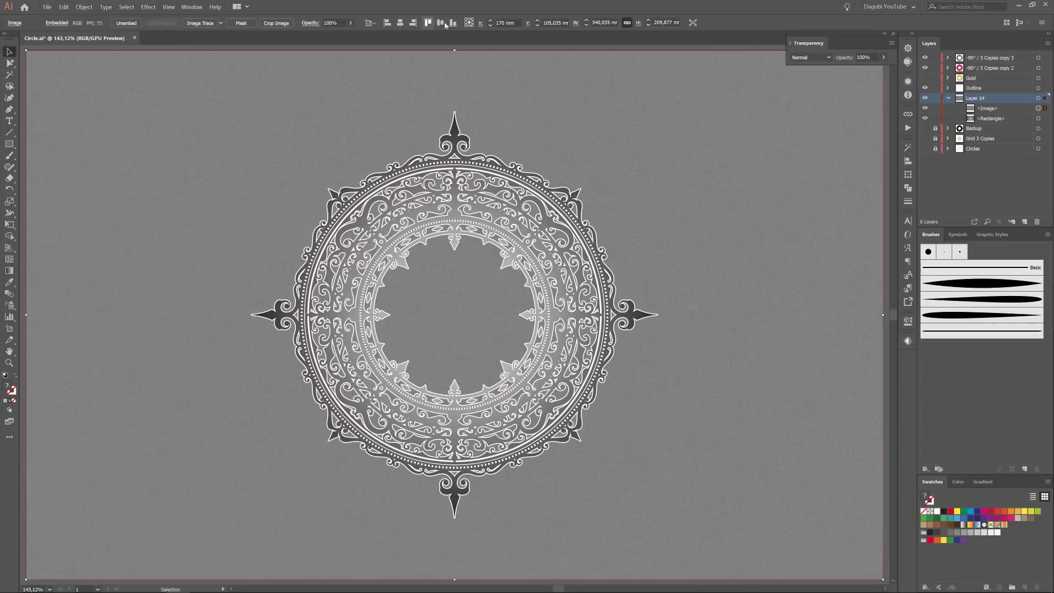
pyautogui.click(811, 57)
pyautogui.click(813, 149)
pyautogui.click(925, 109)
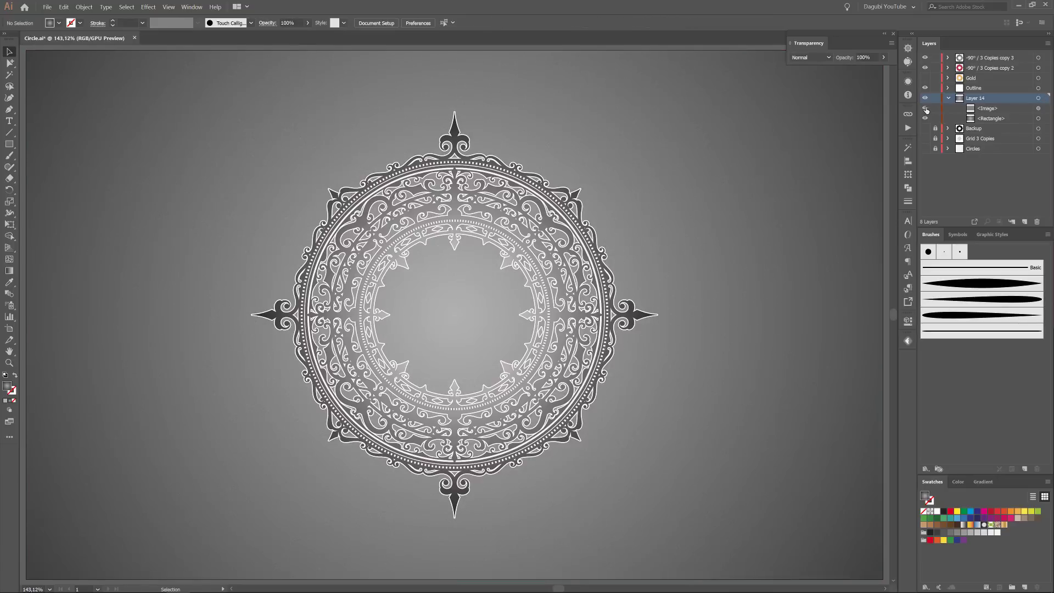
pyautogui.click(949, 98)
# Show the red -90° / 3 Copies copy 2 pattern without Gold and copy 3, and lock the Outline and Layer 14 layers
pyautogui.moveTo(924, 79); pyautogui.dragTo(925, 58)
pyautogui.click(924, 69)
pyautogui.click(925, 59)
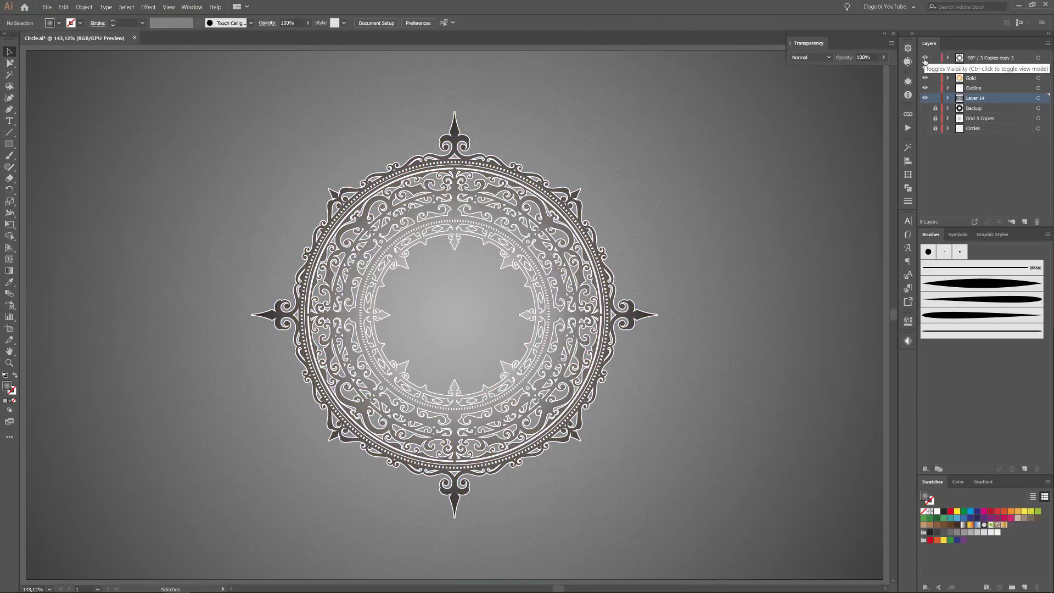
pyautogui.click(924, 59)
pyautogui.click(948, 67)
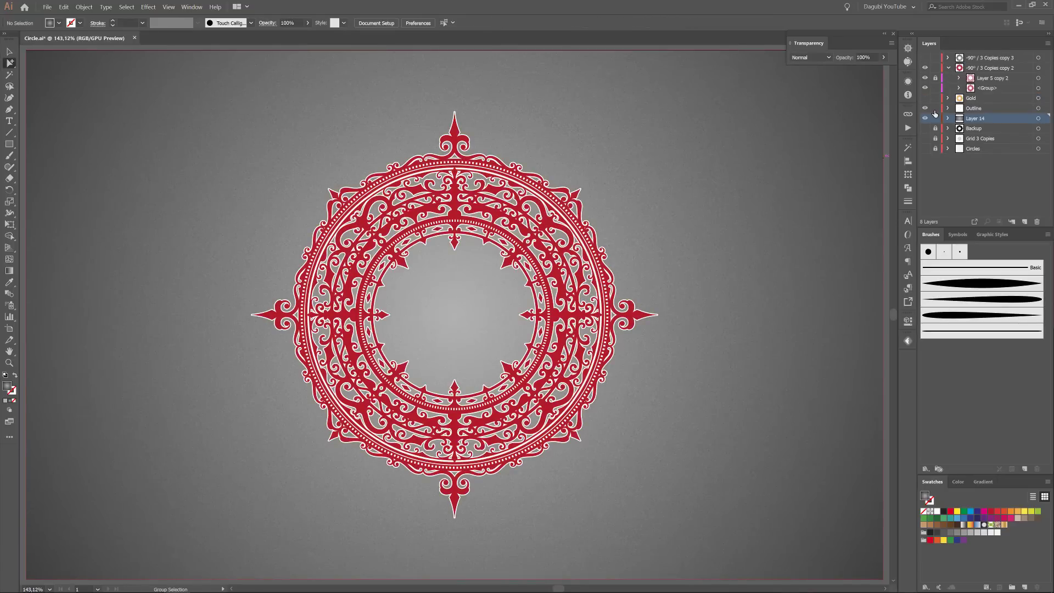
pyautogui.moveTo(935, 110); pyautogui.dragTo(935, 119)
# Fill the middle ornamental band of the red pattern with orange and hide the selection edges
pyautogui.scroll(6, 435, 291)
pyautogui.click(501, 149)
pyautogui.click(1010, 511)
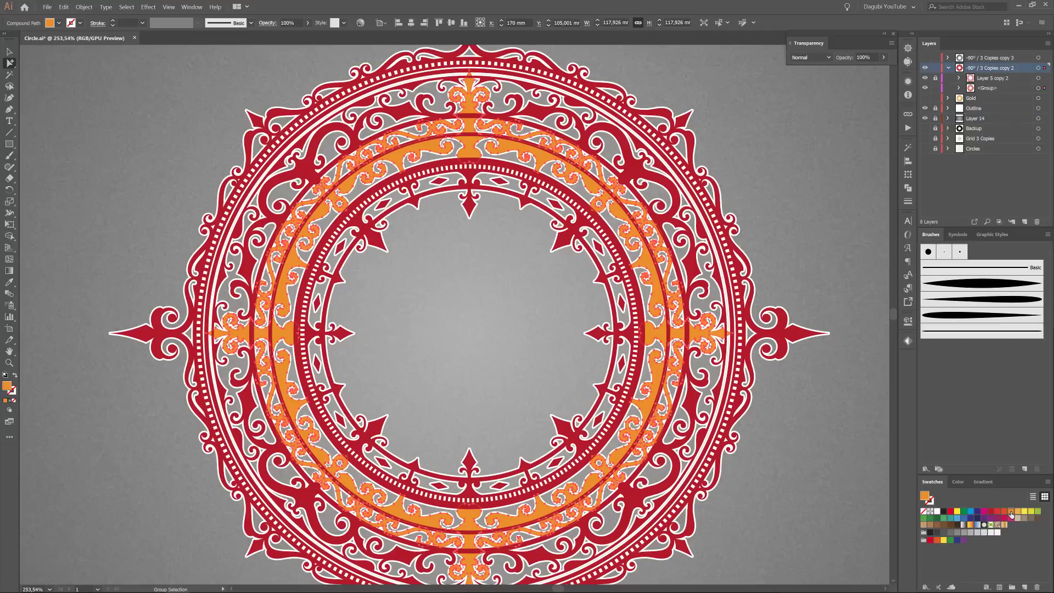
pyautogui.hotkey('ctrl', 'h')
# Change the -90° / 3 Copies copy 2 layer's highlight color to teal and clear the selection
pyautogui.doubleClick(1021, 68)
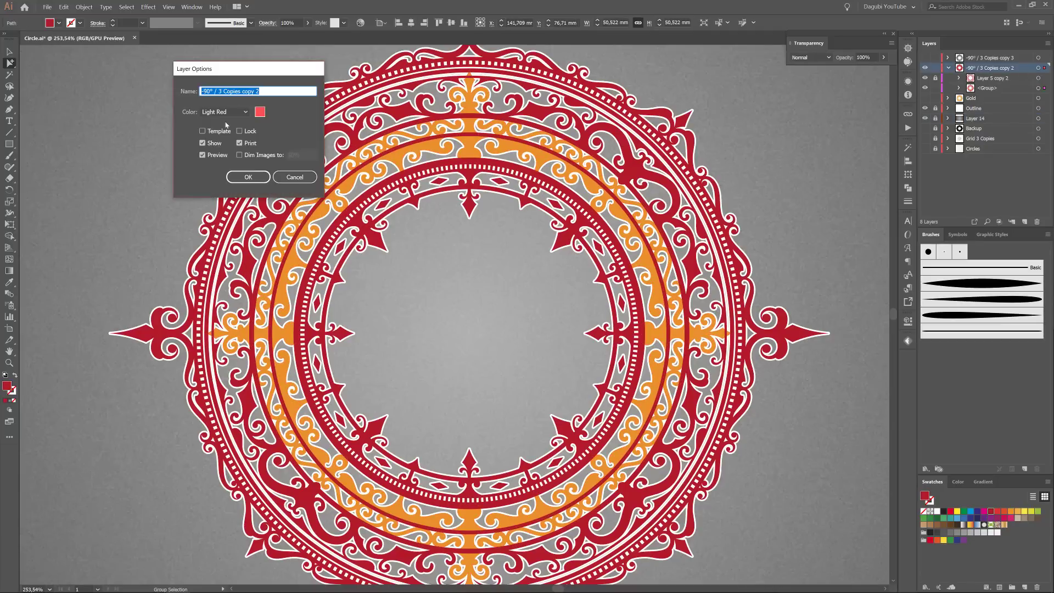
pyautogui.click(223, 111)
pyautogui.click(225, 257)
pyautogui.click(249, 176)
pyautogui.hotkey('ctrl', 'a')
pyautogui.click(768, 160)
# Fill the four large scroll ornaments around the orange band with green
pyautogui.click(631, 169)
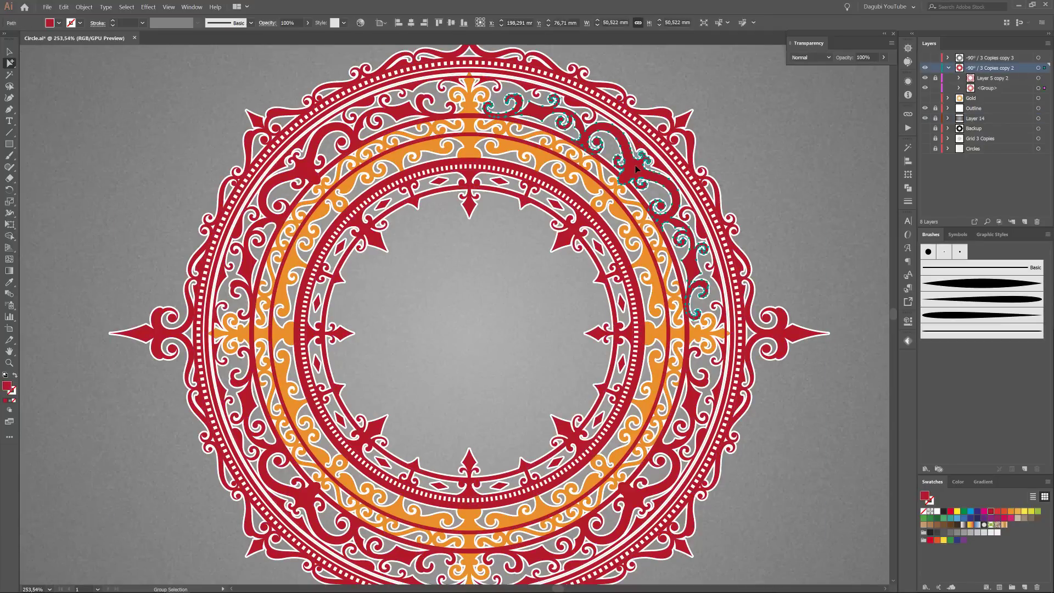
pyautogui.keyDown('shift'); pyautogui.click(307, 169); pyautogui.keyUp('shift')
pyautogui.keyDown('shift'); pyautogui.click(307, 497); pyautogui.keyUp('shift')
pyautogui.keyDown('shift'); pyautogui.click(631, 496); pyautogui.keyUp('shift')
pyautogui.click(946, 518)
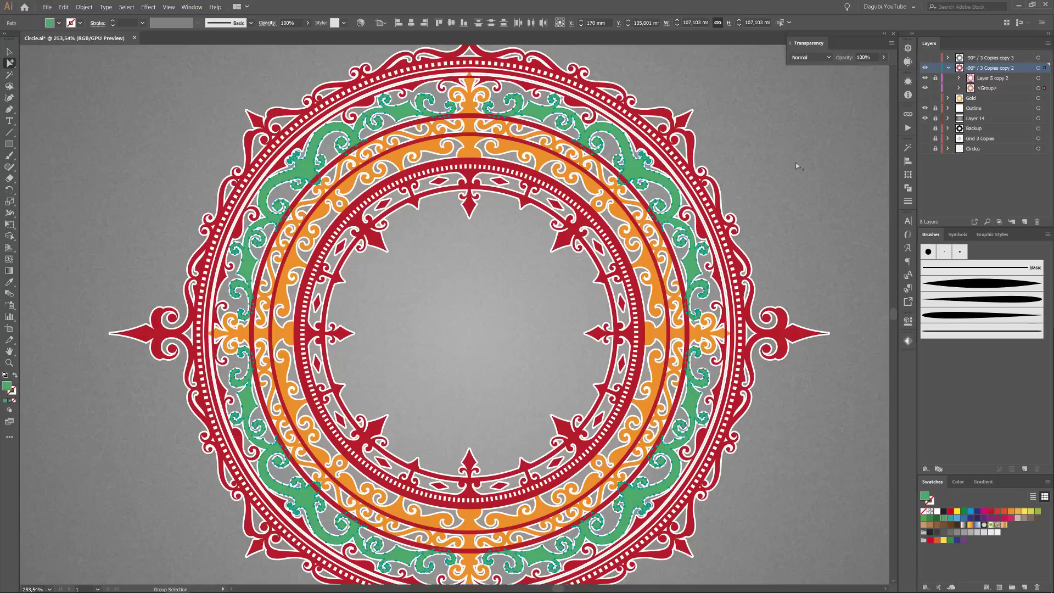
# Fill the outer border ornament and the horizontal pair of inner tips with blue
pyautogui.click(681, 124)
pyautogui.click(1012, 516)
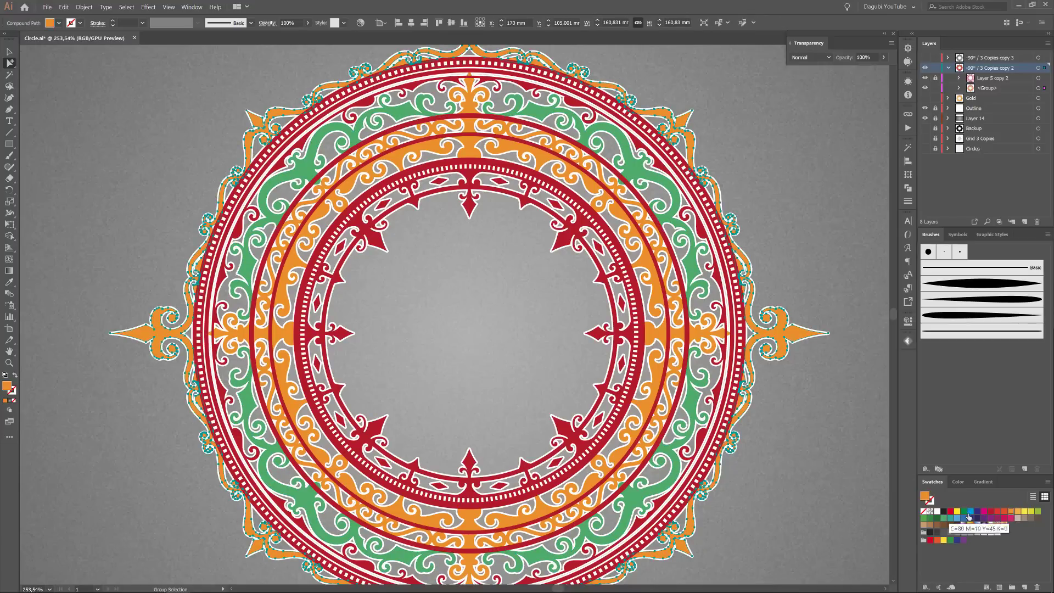
pyautogui.click(970, 516)
pyautogui.click(608, 333)
pyautogui.click(970, 514)
# Recolor the vertical pair of inner tips with orange sampled from the middle band
pyautogui.click(469, 204)
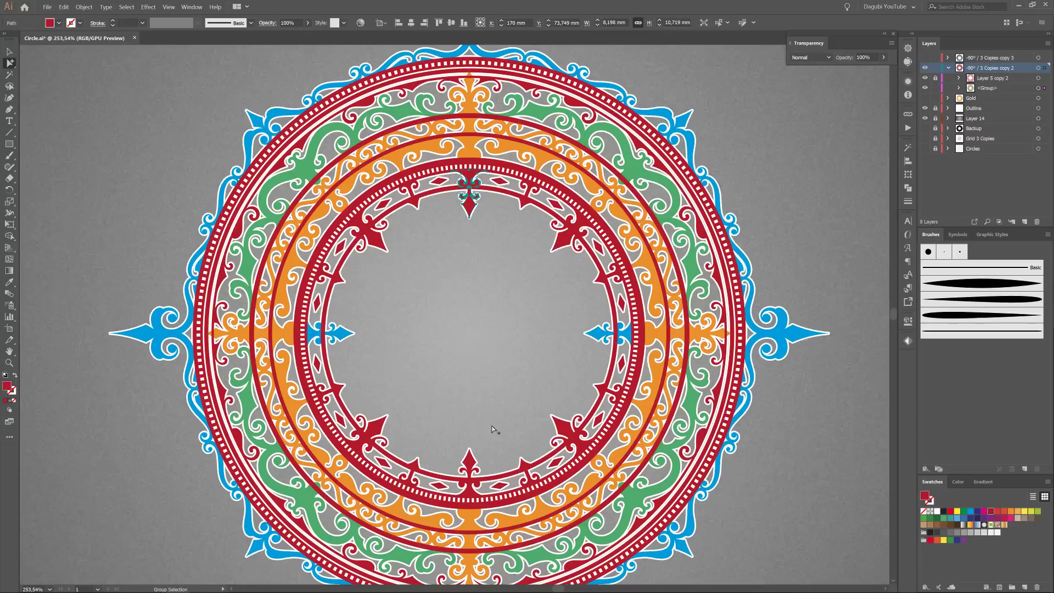
pyautogui.keyDown('shift'); pyautogui.click(470, 464); pyautogui.keyUp('shift')
pyautogui.click(9, 282)
pyautogui.click(286, 359)
# Select all the remaining small red ornaments by fill color and fill them with magenta
pyautogui.keyDown('ctrl'); pyautogui.click(375, 240); pyautogui.keyUp('ctrl')
pyautogui.keyDown('ctrl'); pyautogui.click(360, 227); pyautogui.keyUp('ctrl')
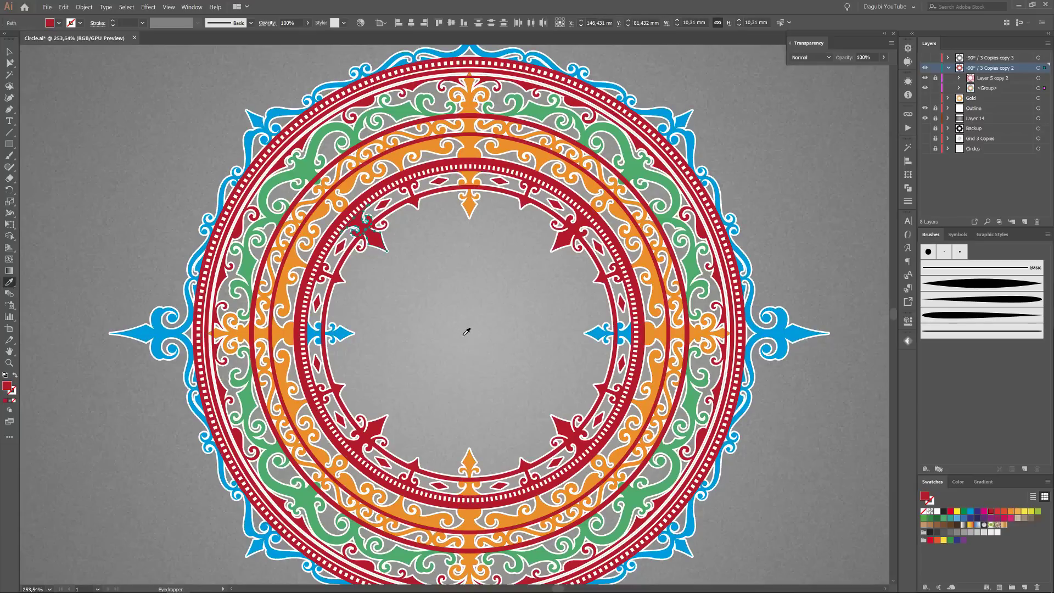
pyautogui.click(360, 246)
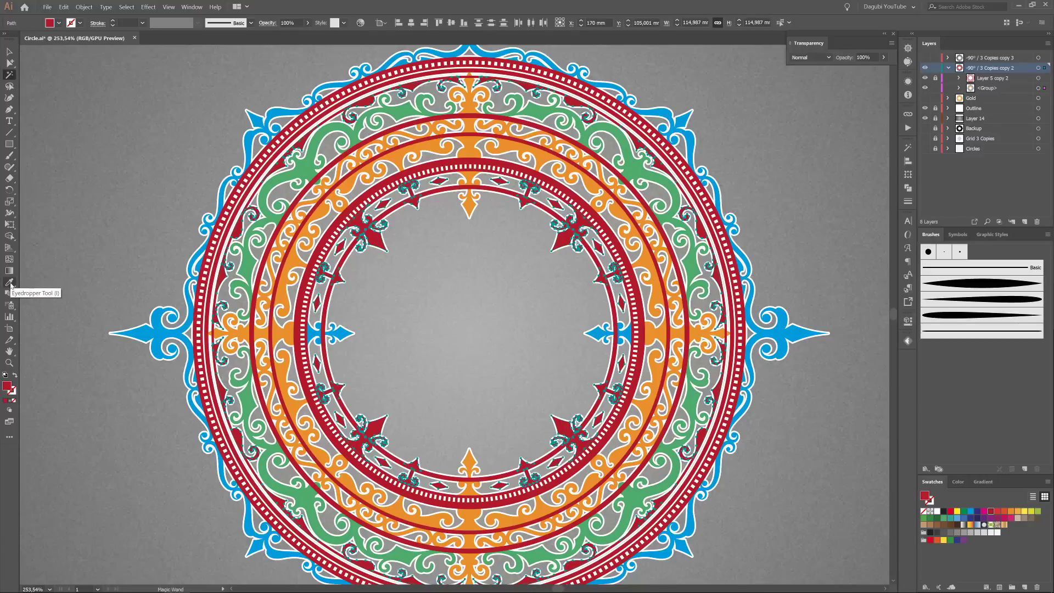
pyautogui.click(942, 517)
pyautogui.click(1011, 517)
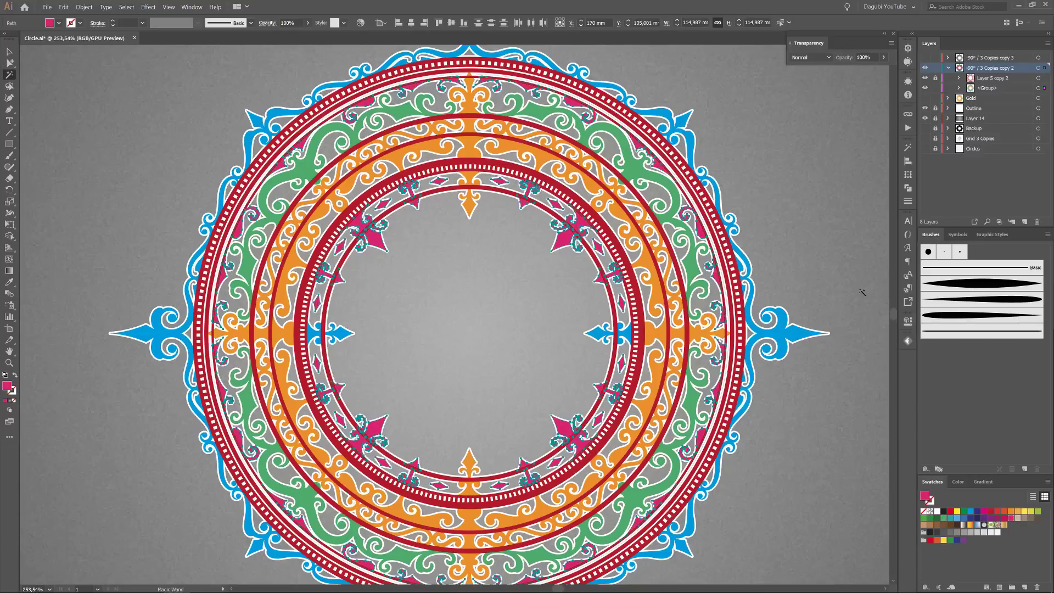
# Recolor the inner rings with the blue sampled from the outer border ornament
pyautogui.click(861, 295)
pyautogui.click(542, 207)
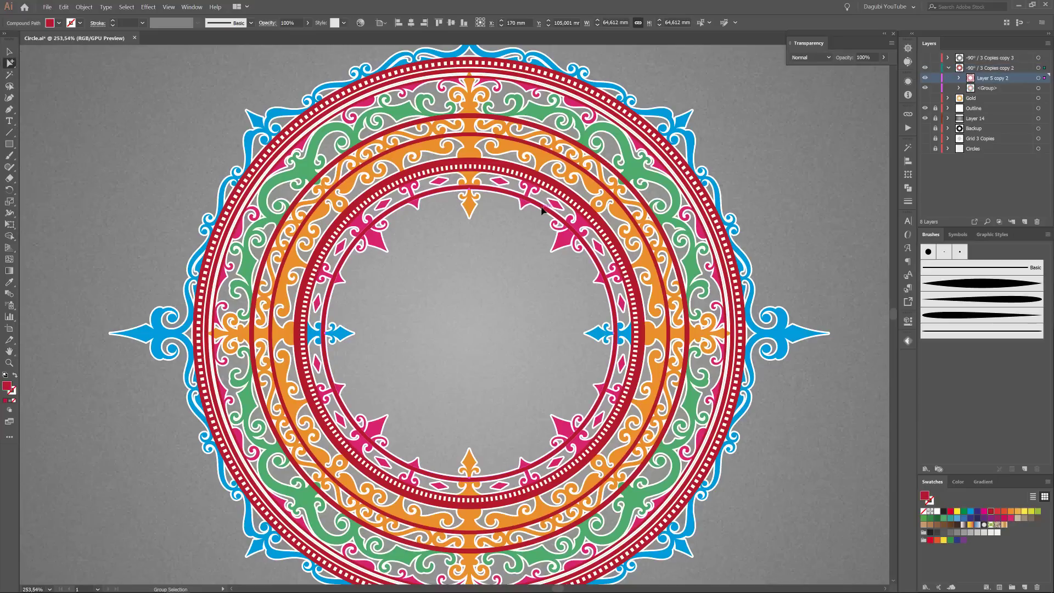
pyautogui.press('i')
pyautogui.click(159, 329)
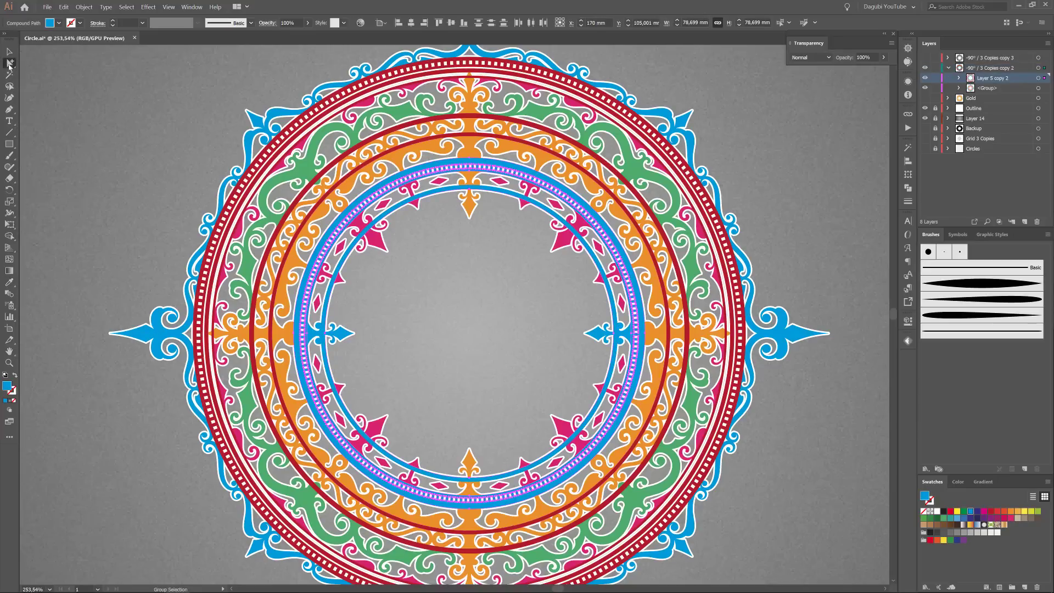
# Recolor the two plain rings around the middle band with its orange and clear the selection
pyautogui.click(271, 241)
pyautogui.click(286, 244)
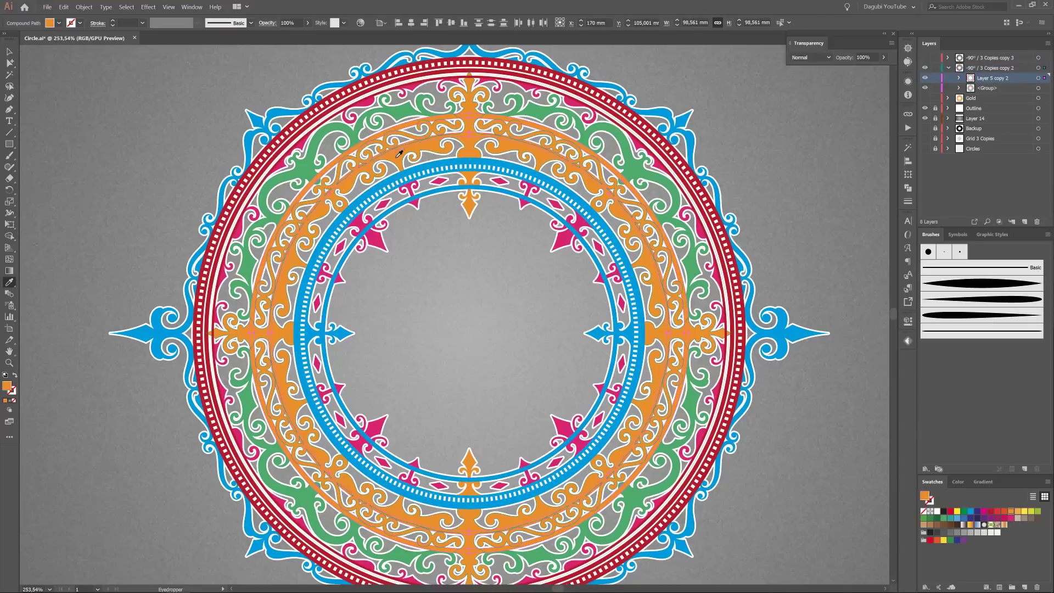
pyautogui.keyDown('ctrl'); pyautogui.click(111, 130); pyautogui.keyUp('ctrl')
pyautogui.hotkey('ctrl', '0')
# Recolor the whole pattern, mapping orange to blue, green to orange, blue to violet, magenta to red and dark red to olive at 51% brightness
pyautogui.click(1037, 68)
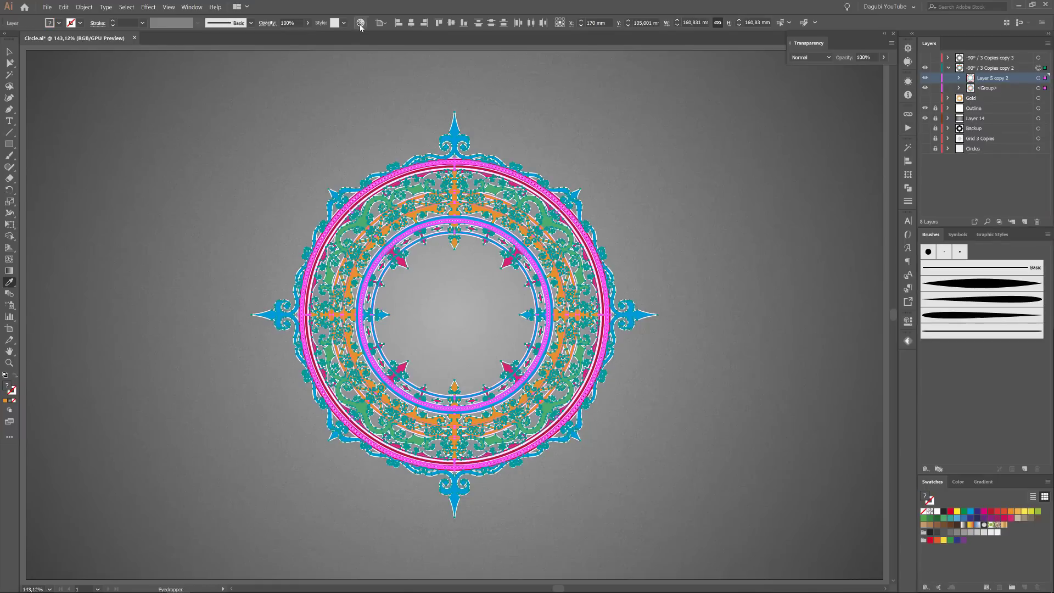
pyautogui.click(361, 22)
pyautogui.moveTo(639, 253); pyautogui.dragTo(678, 272)
pyautogui.click(702, 88)
pyautogui.click(752, 148)
pyautogui.moveTo(641, 256)
pyautogui.mouseDown()
pyautogui.moveTo(676, 258)
pyautogui.moveTo(642, 257)
pyautogui.mouseUp()
pyautogui.click(642, 72)
pyautogui.click(750, 171)
pyautogui.click(707, 185)
pyautogui.moveTo(668, 287)
pyautogui.mouseDown()
pyautogui.moveTo(688, 288)
pyautogui.moveTo(667, 272)
pyautogui.moveTo(660, 288)
pyautogui.mouseUp()
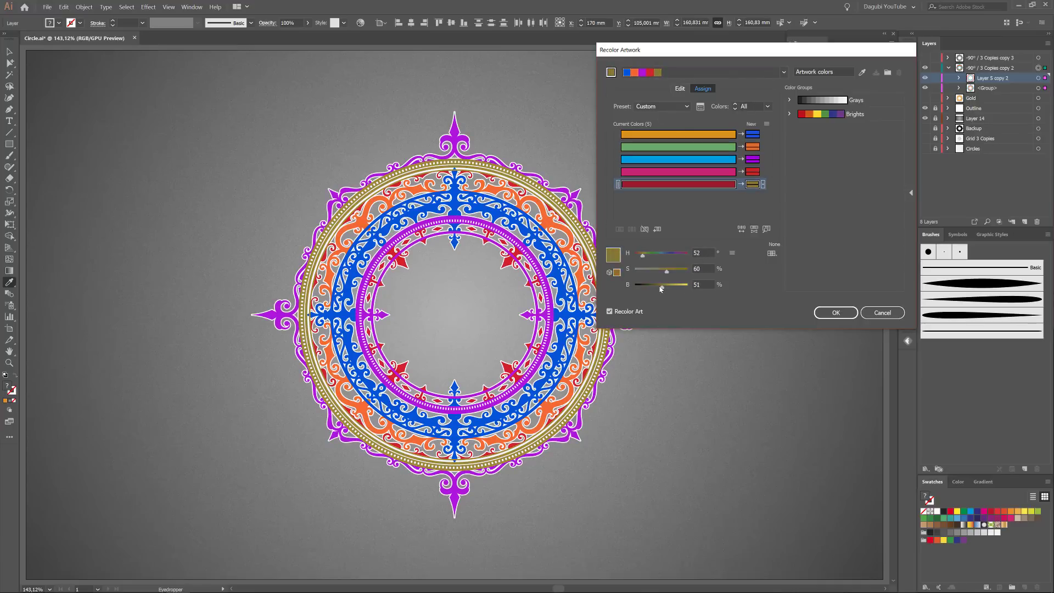
pyautogui.click(835, 313)
# Select all blue ornaments by fill color, fill them with the gold gradient and draw it diagonally across the whole pattern
pyautogui.doubleClick(10, 76)
pyautogui.click(579, 272)
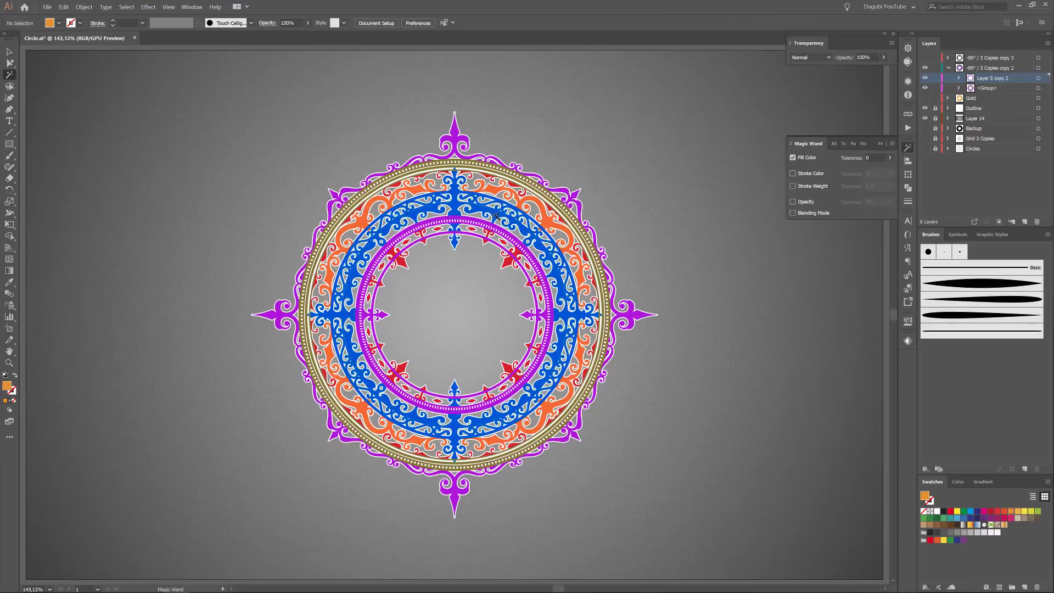
pyautogui.click(559, 280)
pyautogui.hotkey('ctrl', 'h')
pyautogui.click(1004, 525)
pyautogui.click(9, 271)
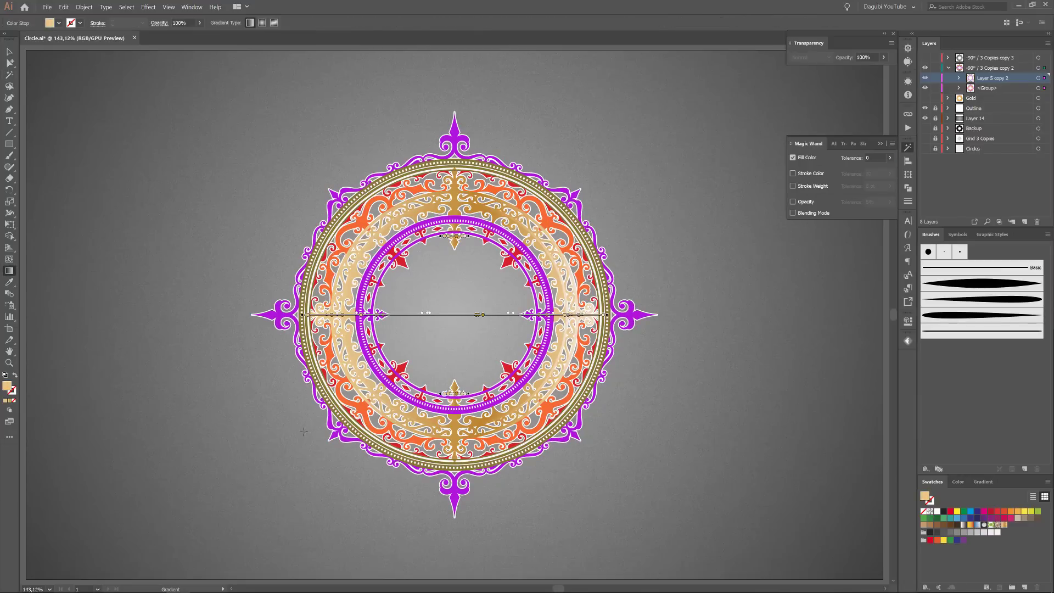
pyautogui.moveTo(300, 434); pyautogui.dragTo(666, 109)
# Fill all violet ornaments with a copper gradient from the Metals library and draw it diagonally across the pattern
pyautogui.press('y')
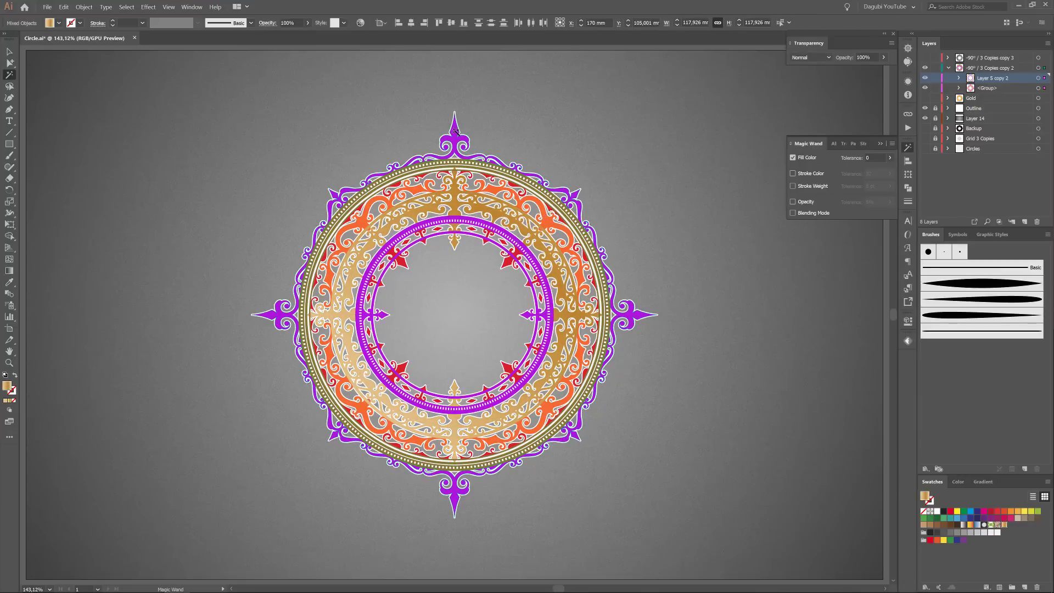
pyautogui.click(59, 23)
pyautogui.click(7, 88)
pyautogui.moveTo(33, 166)
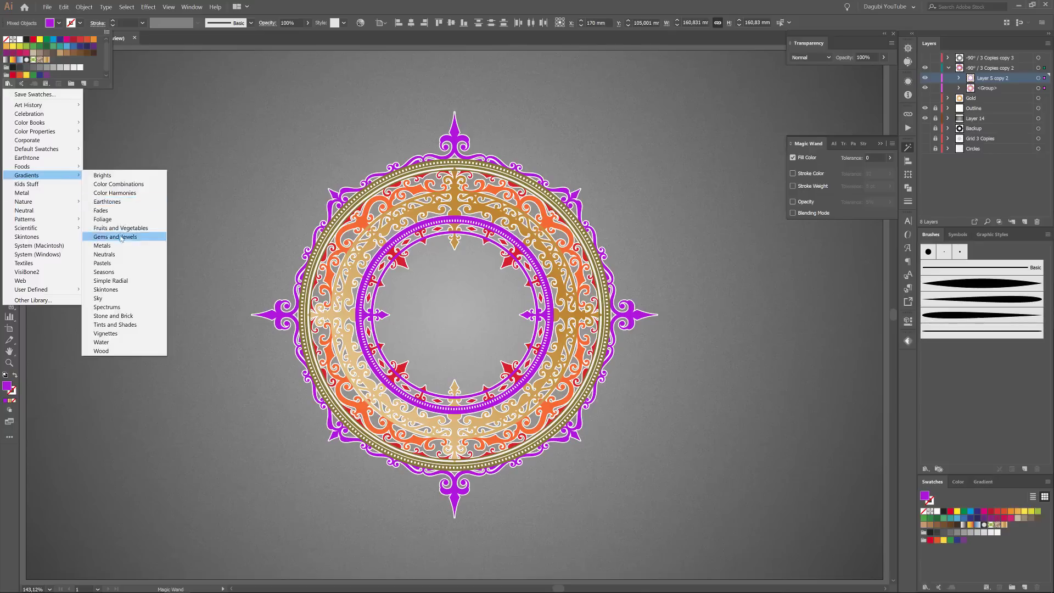
pyautogui.click(110, 236)
pyautogui.click(759, 206)
pyautogui.press('g')
pyautogui.moveTo(365, 227); pyautogui.dragTo(591, 431)
pyautogui.click(981, 482)
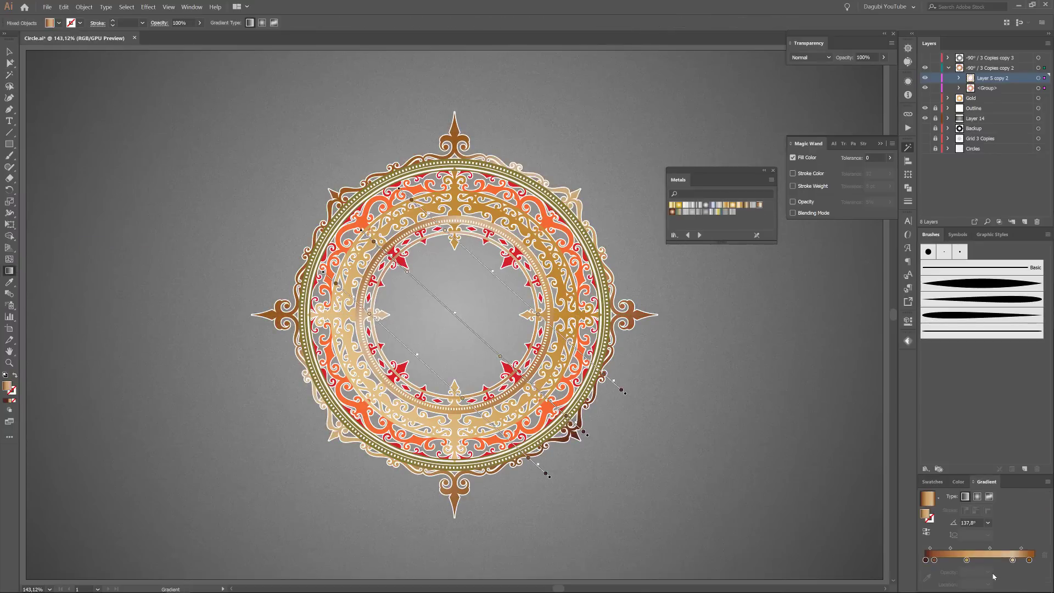